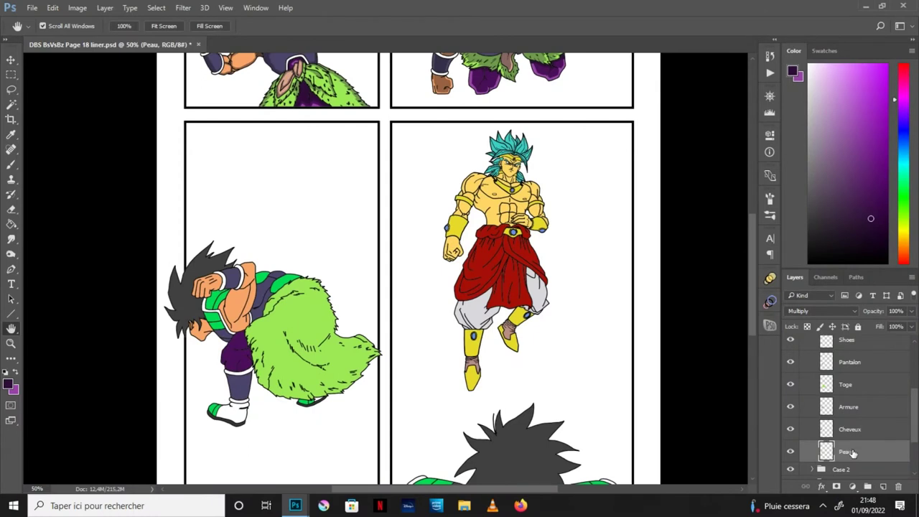
Step: Create a new layer above the Peau layer and clip it to Peau for the skin shading
click(885, 488)
scroll(916, 429, down, 1)
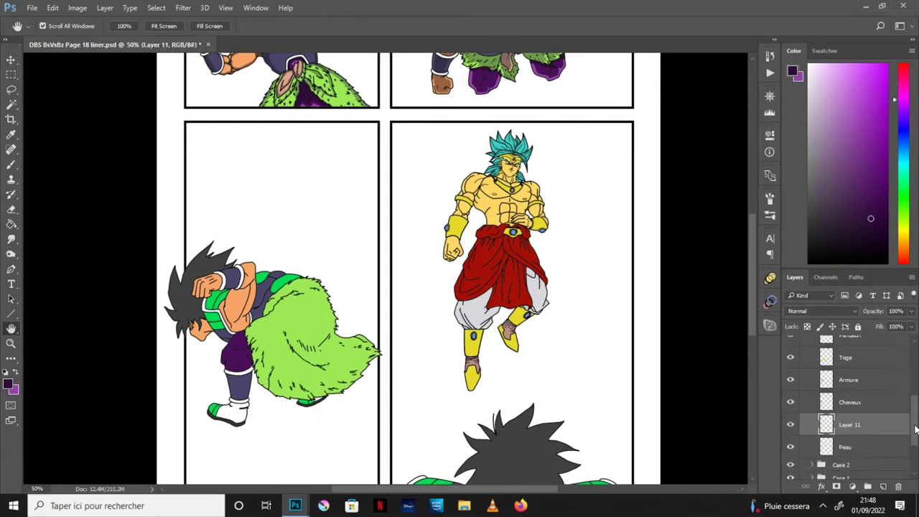
alt+click(868, 435)
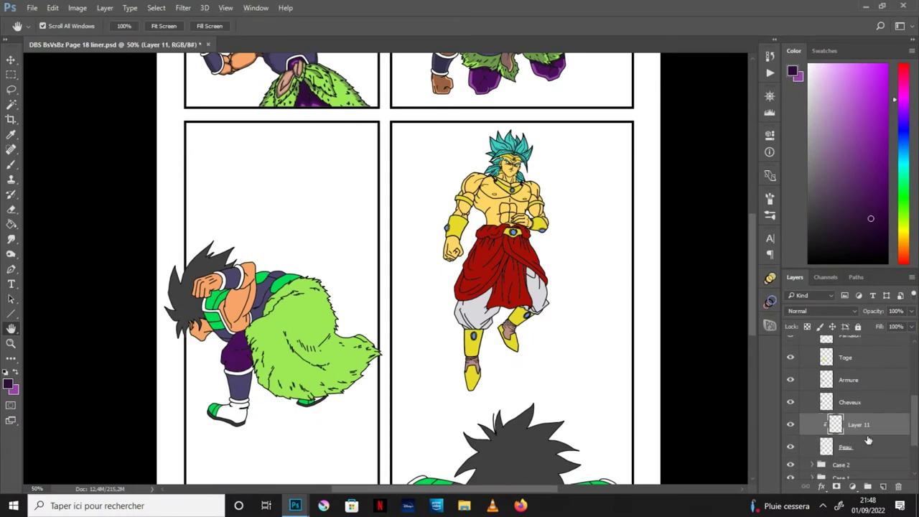
Step: Sample the medium brown Peau shade of Broly S from the color reference chart and return to the page 18 document
drag(310, 267, 340, 323)
drag(363, 241, 377, 272)
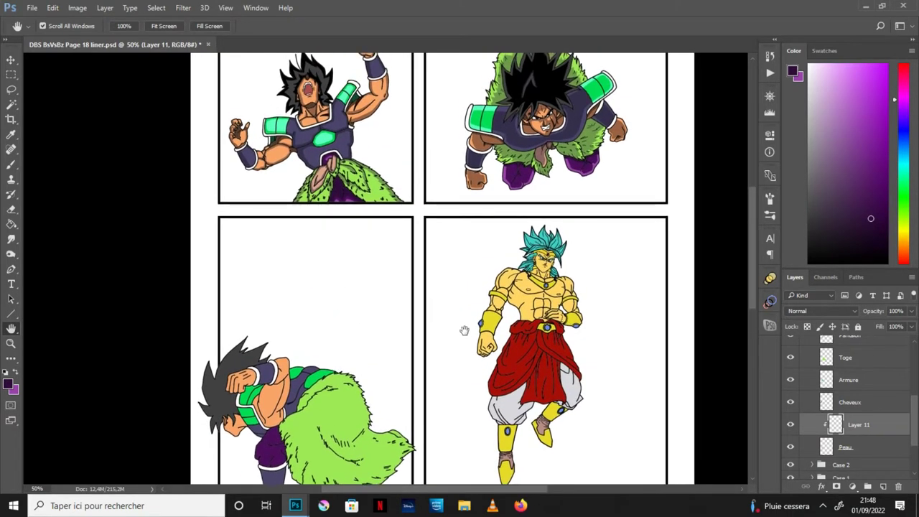
drag(460, 352, 469, 293)
click(301, 502)
click(386, 464)
key(i)
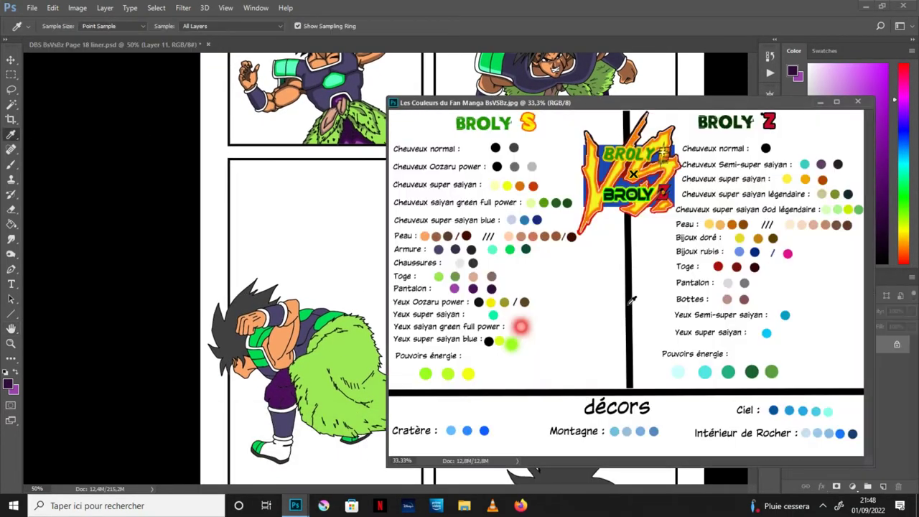
click(445, 237)
key(h)
key(ctrl+Tab)
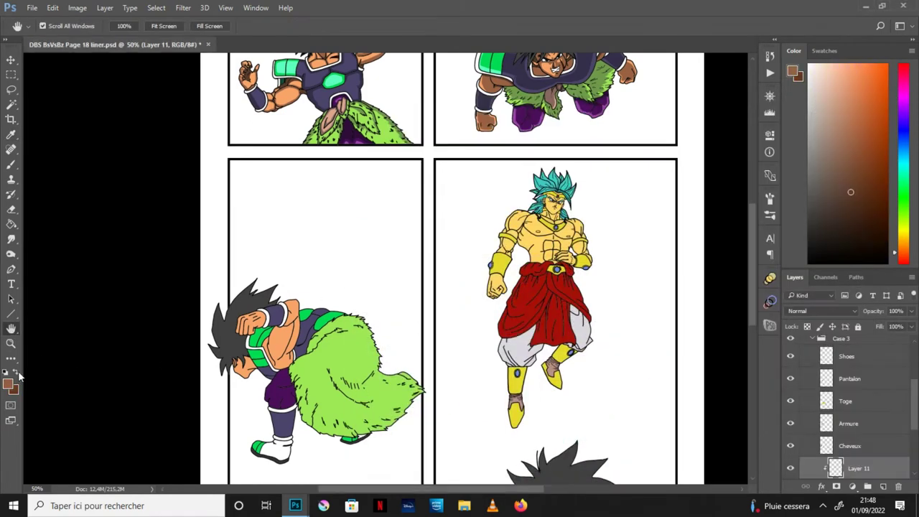
Step: Outline the shaded part of the crouching character's face with the Lasso and fill it with the medium brown
drag(362, 347, 385, 318)
scroll(385, 318, up, 3)
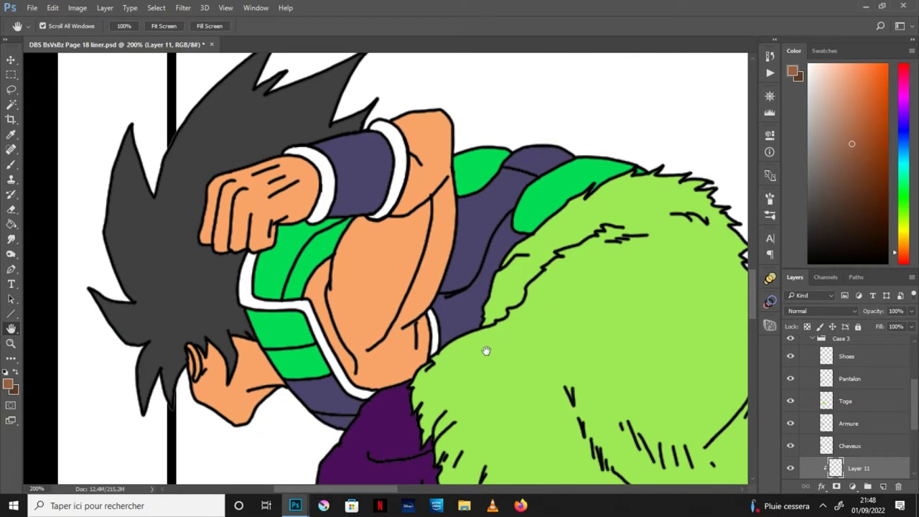
drag(371, 362, 386, 345)
key(l)
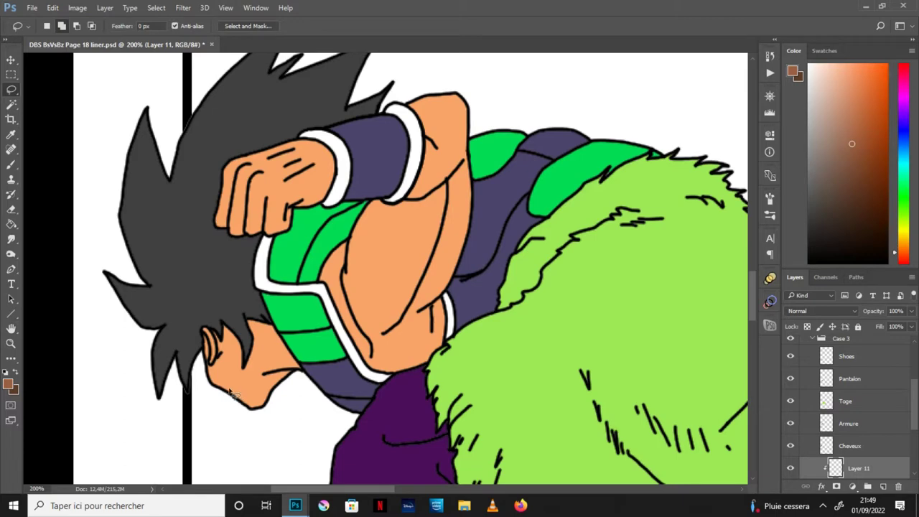
mouse_move(222, 359)
mouse_down()
mouse_move(209, 327)
mouse_move(270, 314)
mouse_move(251, 408)
mouse_move(244, 367)
mouse_move(222, 359)
mouse_up()
key(g)
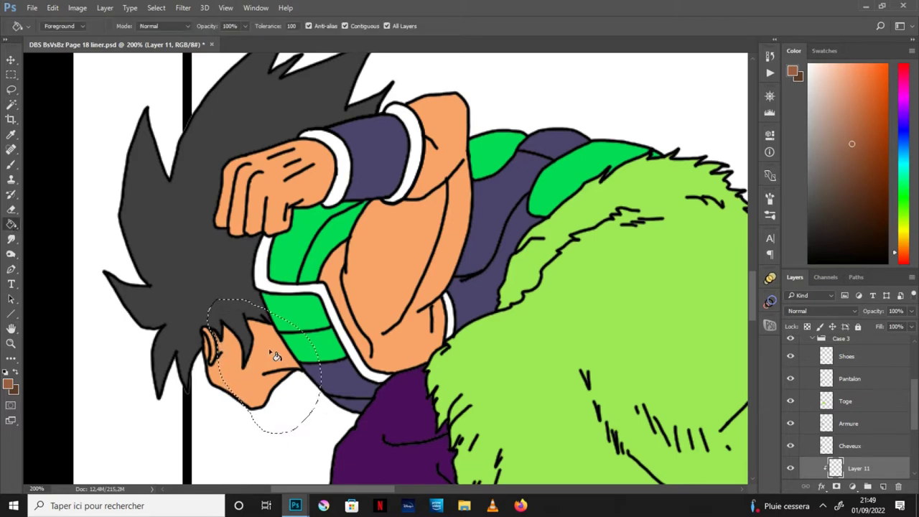
click(255, 359)
key(ctrl+d)
key(b)
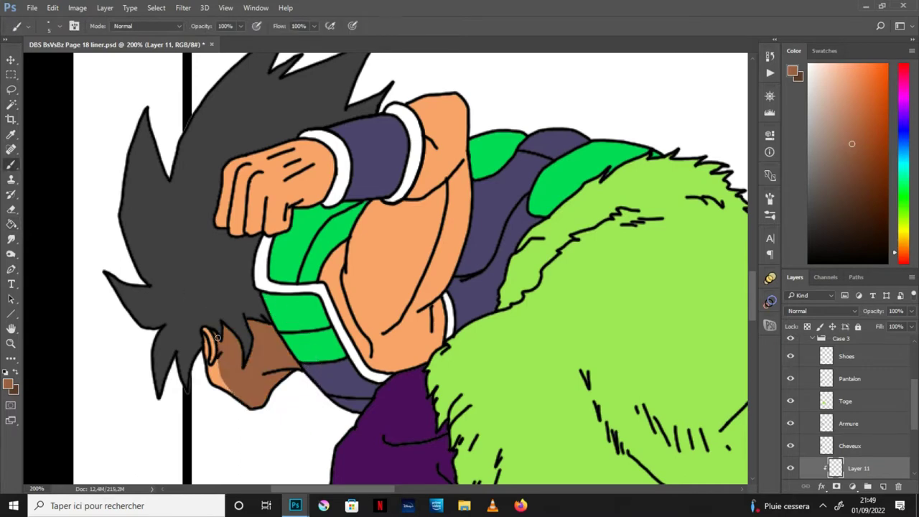
Step: Fill a darker brown shadow under the character's jaw and refine its edges with a 3 px brush
key(l)
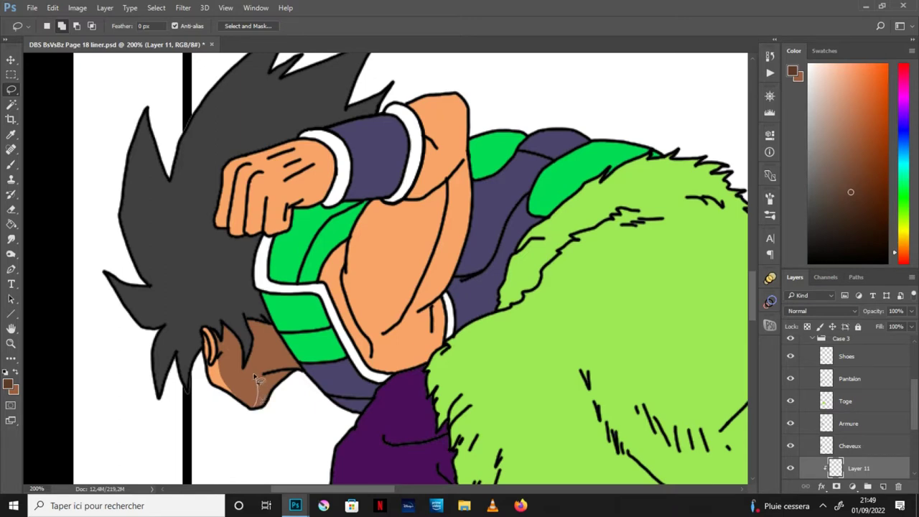
mouse_move(266, 378)
mouse_down()
mouse_move(298, 369)
mouse_move(295, 392)
mouse_move(255, 405)
mouse_up()
click(12, 224)
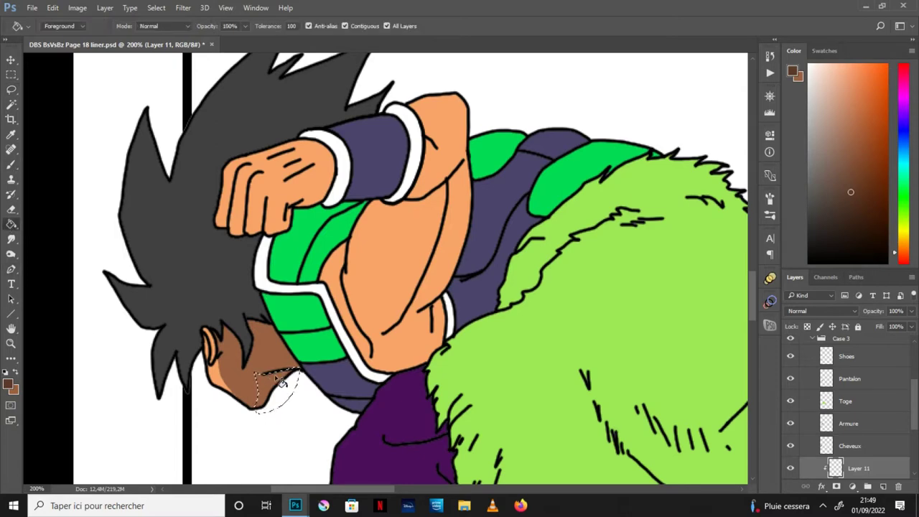
click(281, 383)
key(ctrl+d)
key(b)
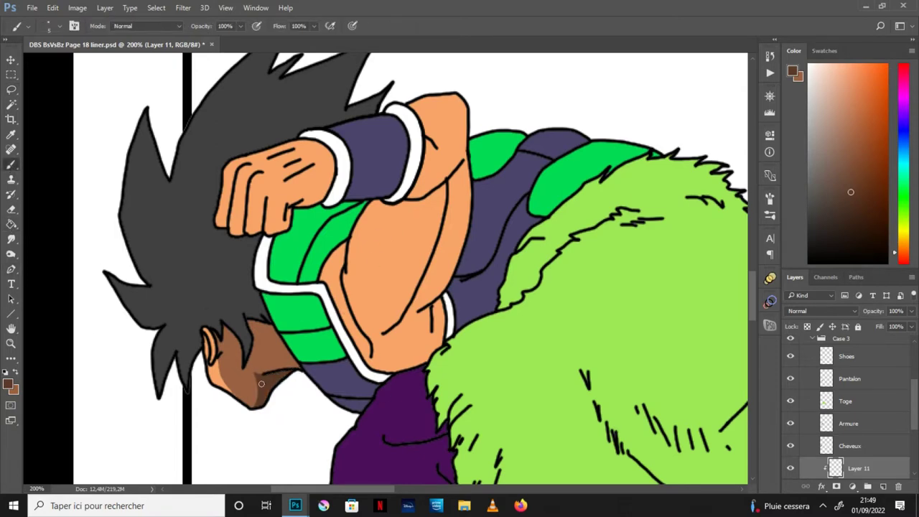
click(59, 24)
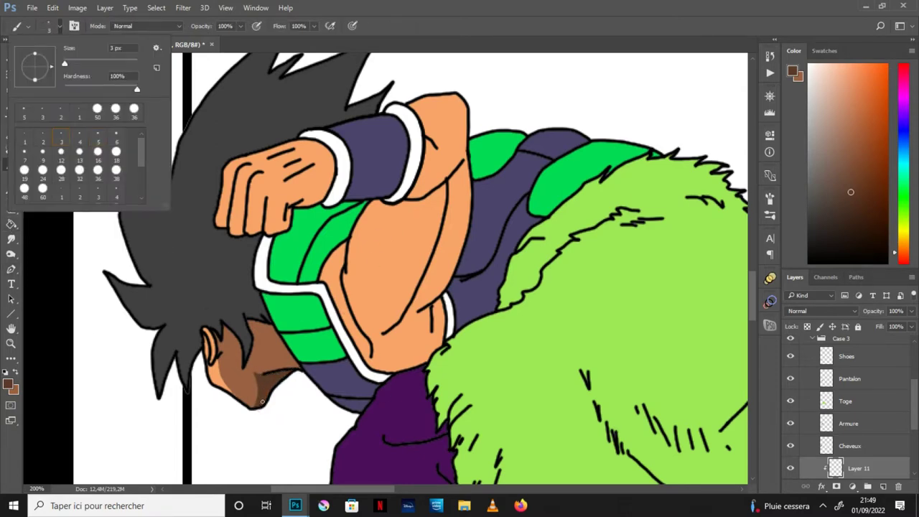
drag(259, 406, 262, 394)
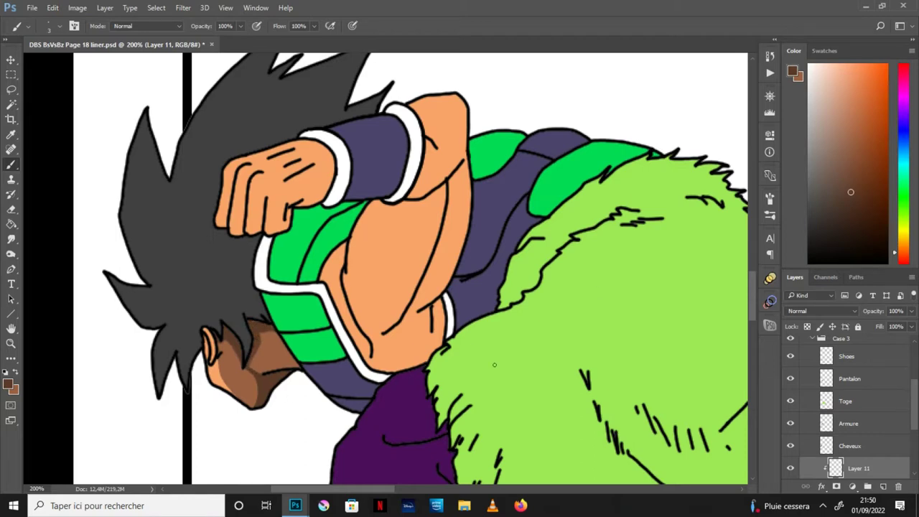
Step: Outline the lit oval of the upper arm, invert the selection and fill the surrounding arm and chest skin with medium brown
key(ctrl+minus)
click(11, 328)
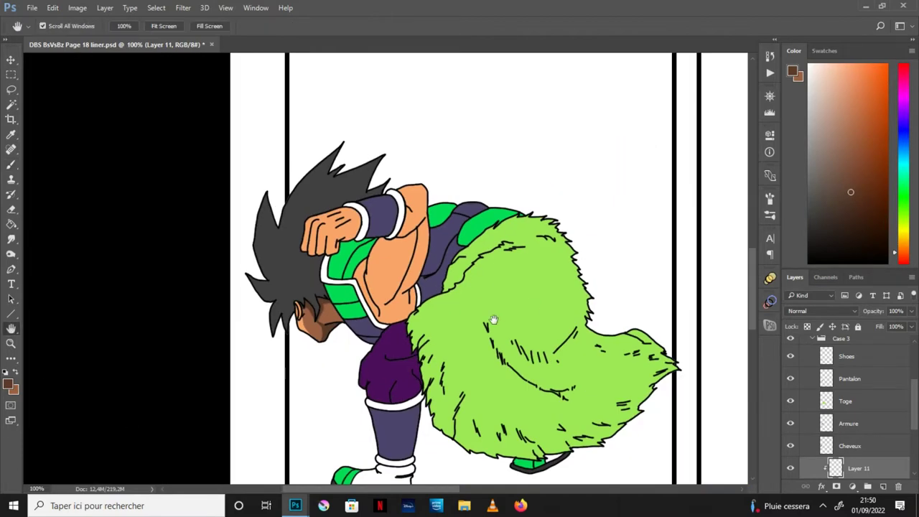
drag(536, 321, 484, 314)
key(ctrl+plus)
drag(330, 291, 325, 270)
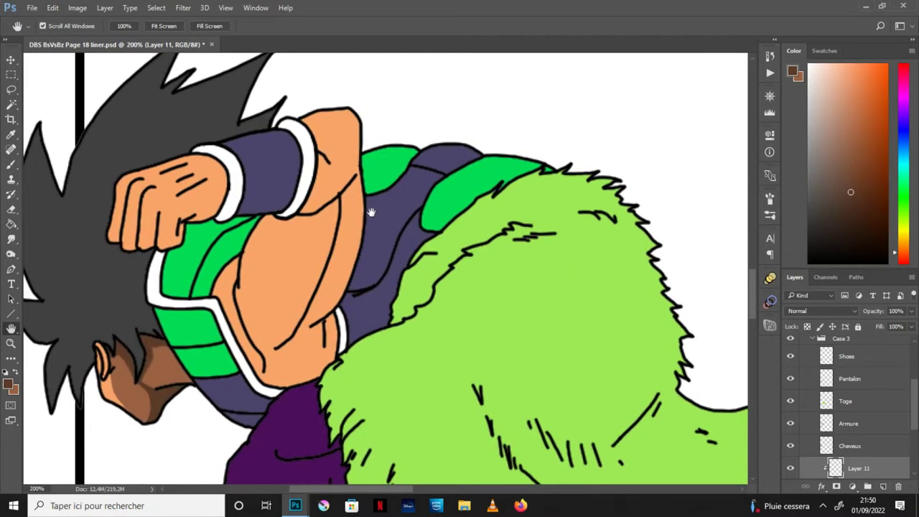
click(10, 90)
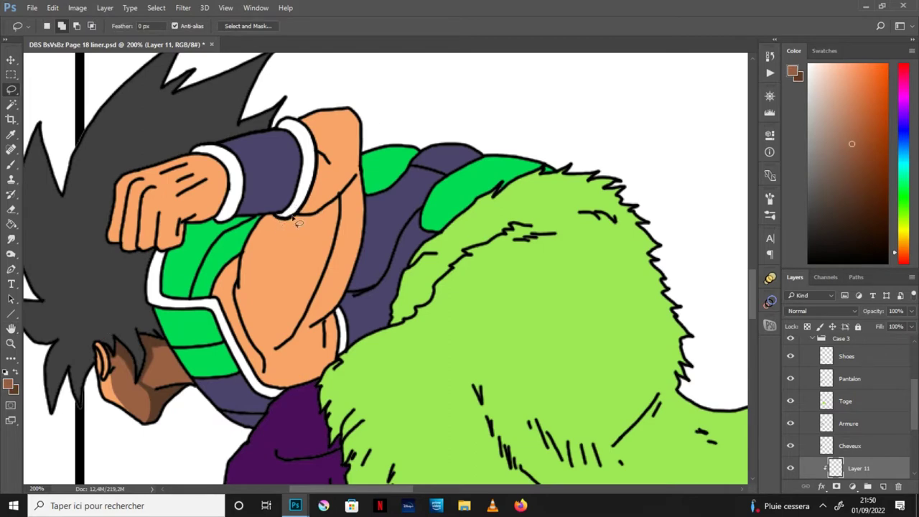
drag(278, 218, 254, 263)
mouse_move(271, 324)
mouse_down()
mouse_move(303, 308)
mouse_move(321, 260)
mouse_move(379, 228)
mouse_up()
drag(274, 220, 254, 292)
drag(286, 320, 311, 272)
drag(323, 219, 278, 216)
click(156, 7)
click(179, 53)
click(11, 224)
click(272, 345)
key(ctrl+d)
click(11, 209)
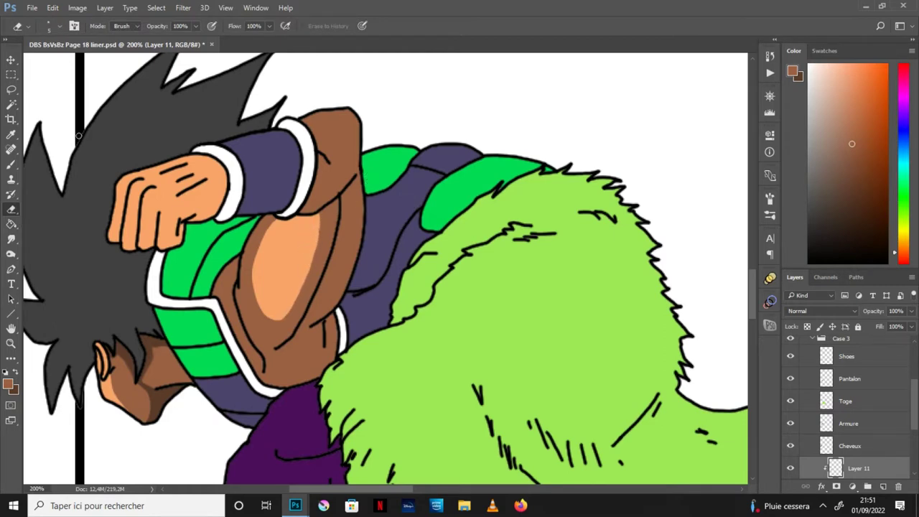
Step: Select the elbow and the outer edge of the raised arm and delete the brown shading there
key(l)
mouse_move(349, 209)
mouse_down()
mouse_move(326, 302)
mouse_move(344, 285)
mouse_move(364, 234)
mouse_move(369, 94)
mouse_move(308, 103)
mouse_move(302, 133)
mouse_move(325, 185)
mouse_up()
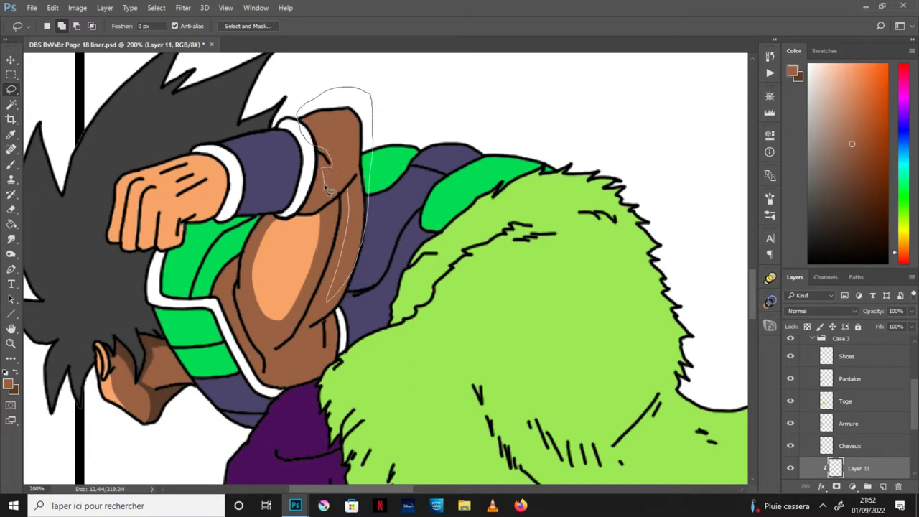
mouse_move(345, 198)
mouse_down()
mouse_move(359, 184)
mouse_move(351, 191)
mouse_move(347, 170)
mouse_up()
key(Delete)
key(ctrl+d)
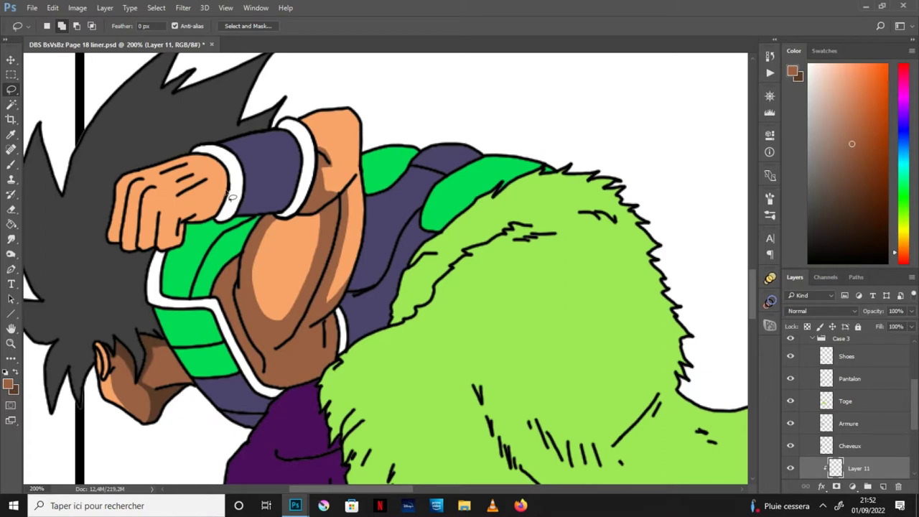
Step: Lasso the fingers and lower edge of the raised fist and fill them with the medium brown shadow
mouse_move(232, 196)
mouse_down()
mouse_move(225, 182)
mouse_move(185, 216)
mouse_up()
mouse_move(122, 170)
mouse_down()
mouse_move(94, 260)
mouse_move(130, 285)
mouse_move(195, 252)
mouse_move(227, 194)
mouse_move(245, 213)
mouse_up()
click(11, 223)
click(143, 214)
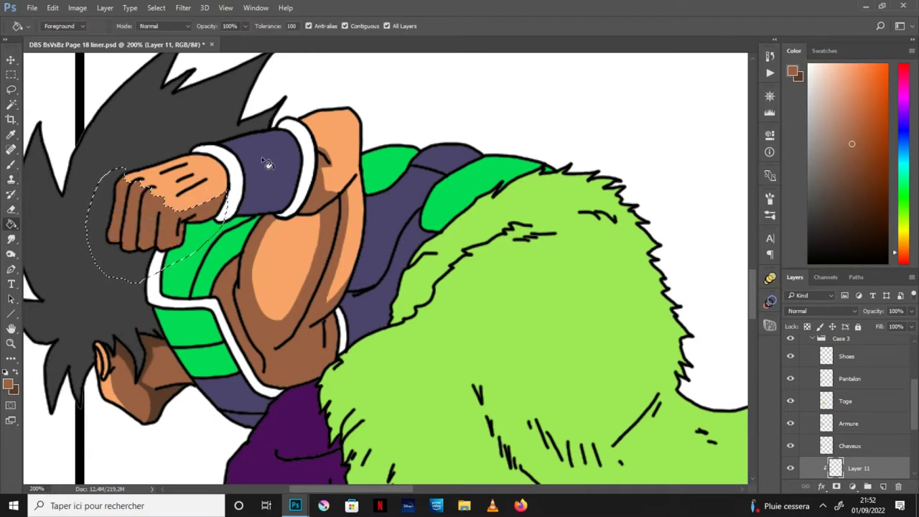
key(ctrl+d)
key(b)
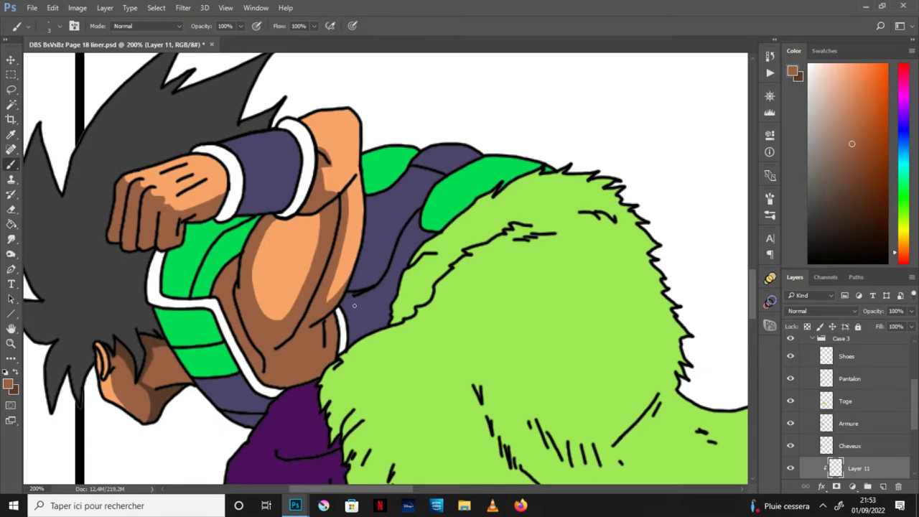
Step: Select the chest area beneath the raised arm and fill it with the darker brown shadow
click(16, 372)
click(11, 90)
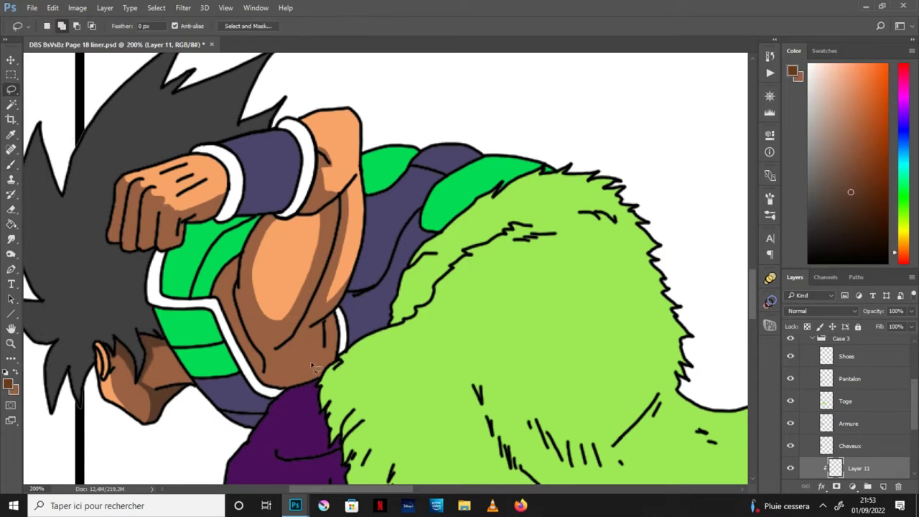
right_click(338, 324)
click(326, 320)
mouse_move(336, 309)
mouse_down()
mouse_move(311, 326)
mouse_move(306, 315)
mouse_move(282, 343)
mouse_move(258, 328)
mouse_move(239, 287)
mouse_move(245, 256)
mouse_move(206, 294)
mouse_move(305, 432)
mouse_move(334, 316)
mouse_up()
click(11, 224)
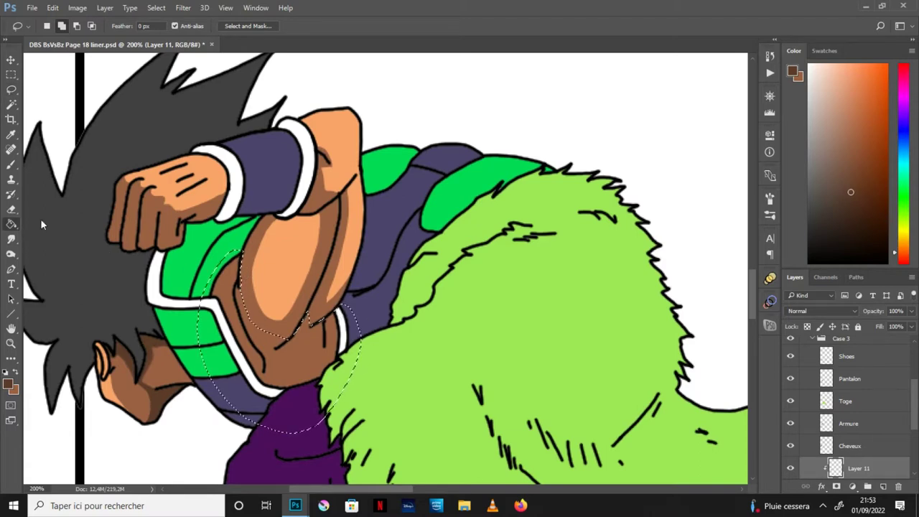
click(262, 338)
key(ctrl+d)
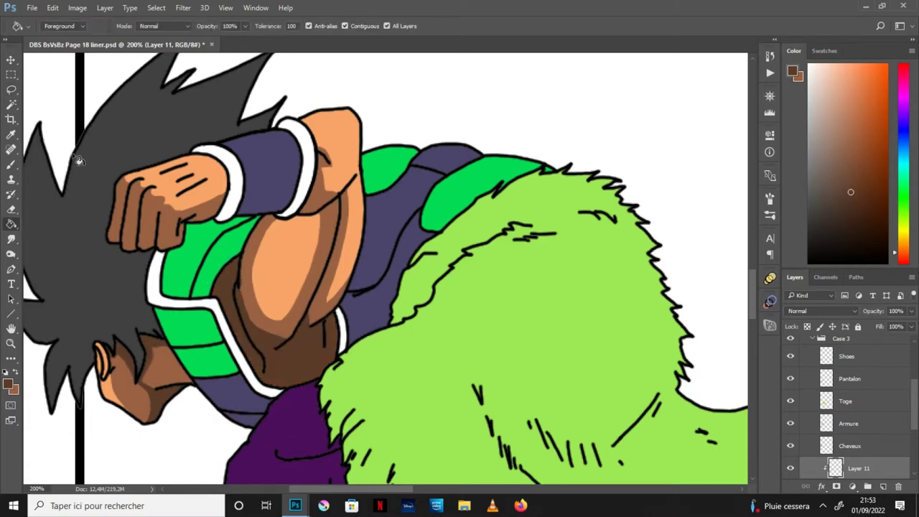
click(10, 163)
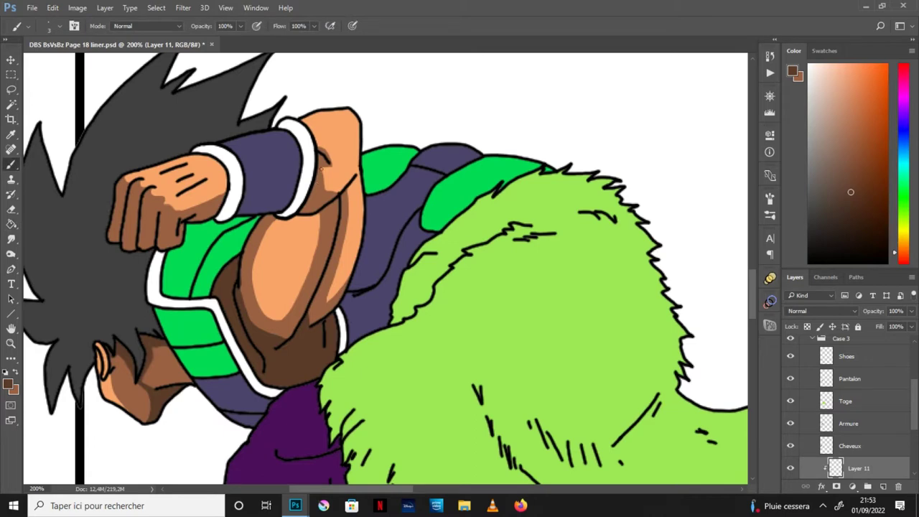
Step: Examine the crouching character's skin shading up close and within the whole panel
key(ctrl+minus)
key(ctrl+minus)
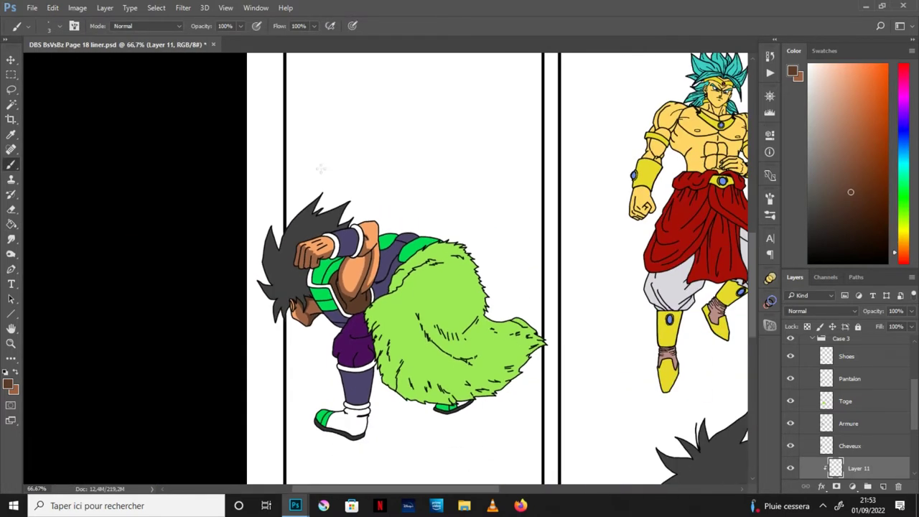
key(h)
drag(578, 353, 527, 375)
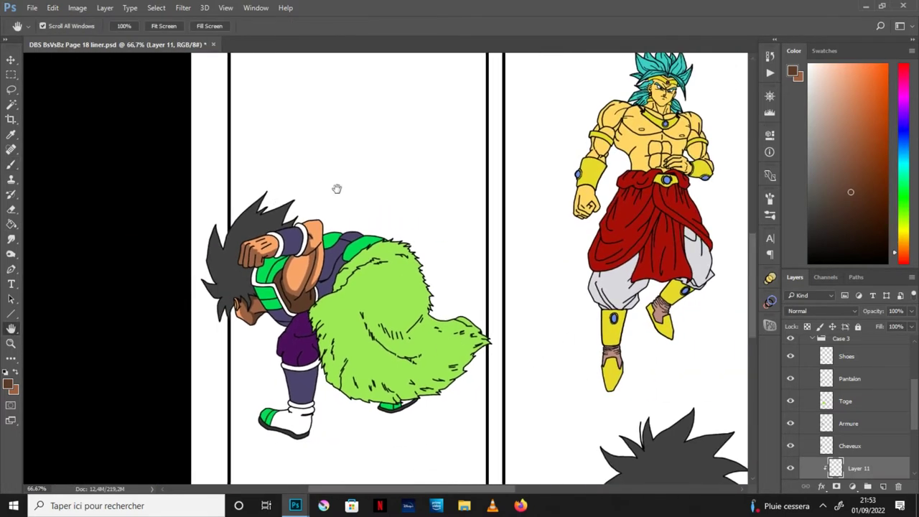
drag(393, 198, 420, 194)
key(ctrl+plus)
key(ctrl+plus)
drag(355, 211, 474, 233)
click(11, 165)
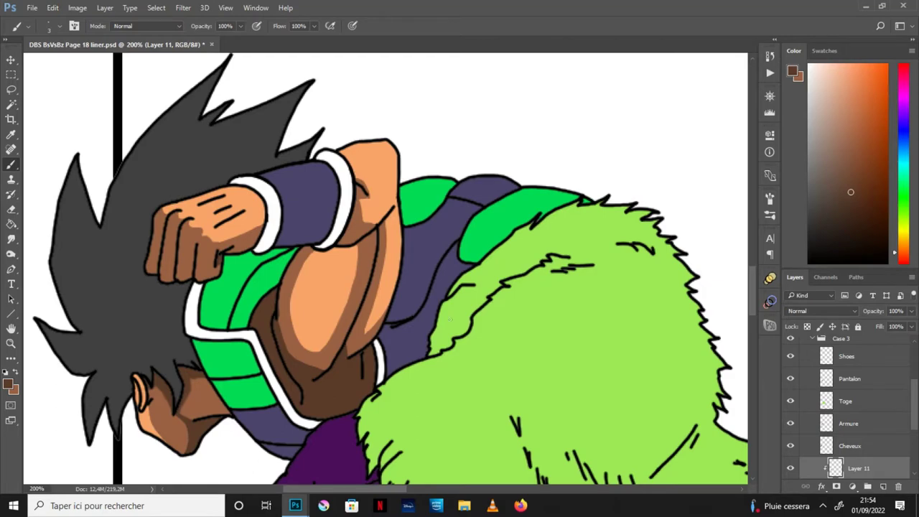
click(11, 328)
drag(495, 377, 456, 277)
key(ctrl+minus)
key(ctrl+minus)
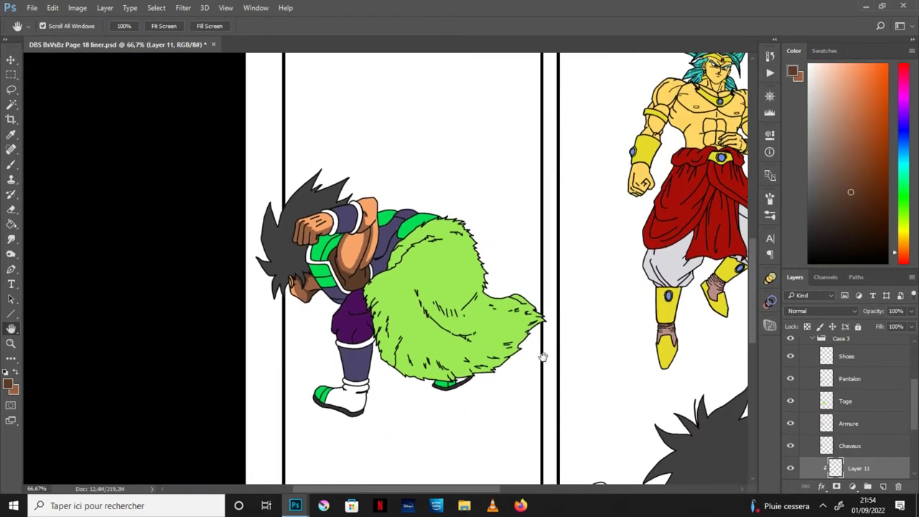
drag(573, 356, 510, 352)
Step: Save the page 18 document with the finished skin shading
click(32, 8)
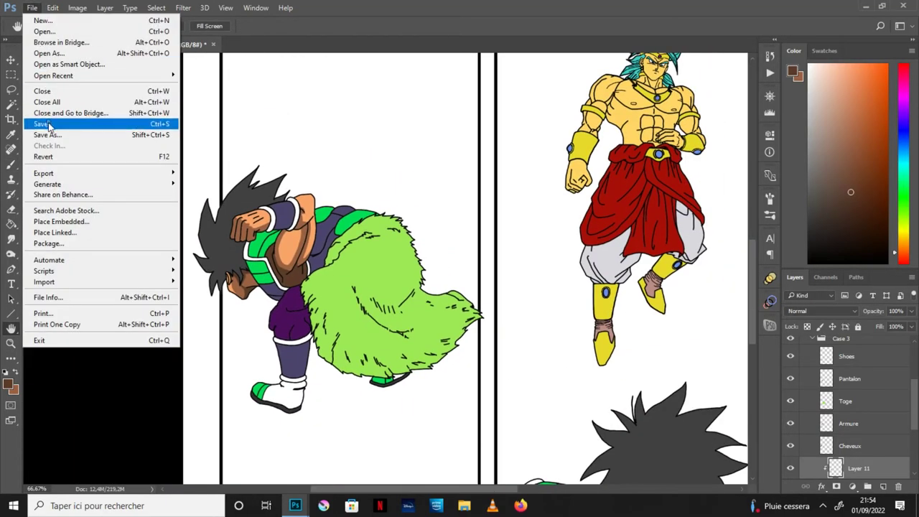
click(50, 124)
key(ctrl+minus)
key(ctrl+minus)
key(ctrl+minus)
key(ctrl+plus)
key(ctrl+plus)
key(ctrl+plus)
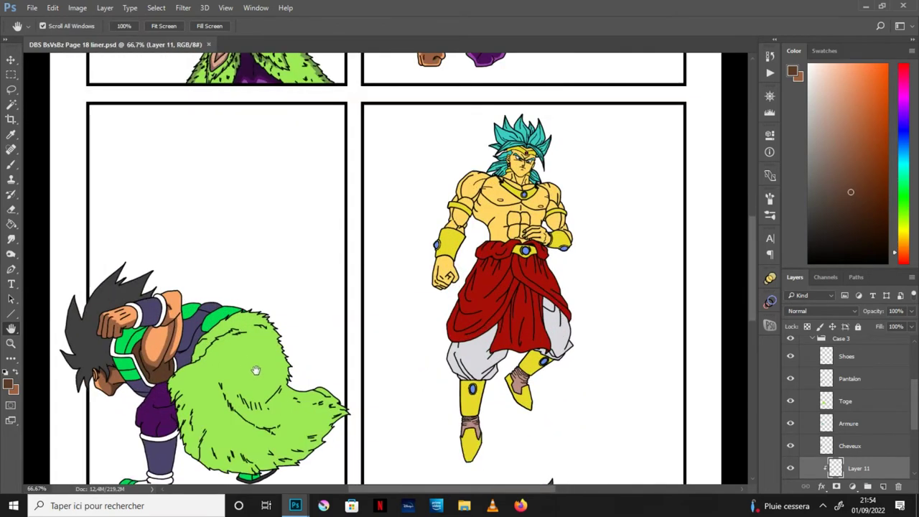
Step: Add a new layer directly above the Cheveux layer in the Case 3 group and clip it to Cheveux
drag(257, 369, 454, 359)
click(872, 448)
click(883, 487)
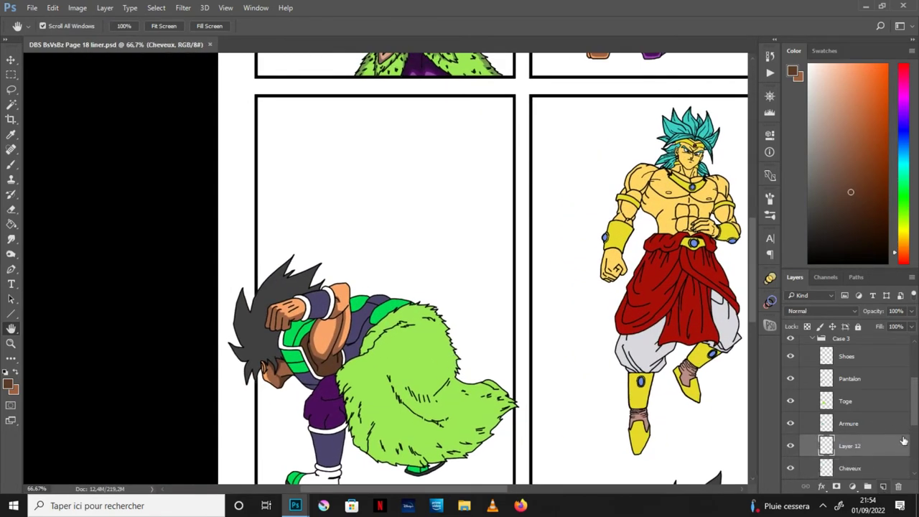
scroll(912, 423, down, 1)
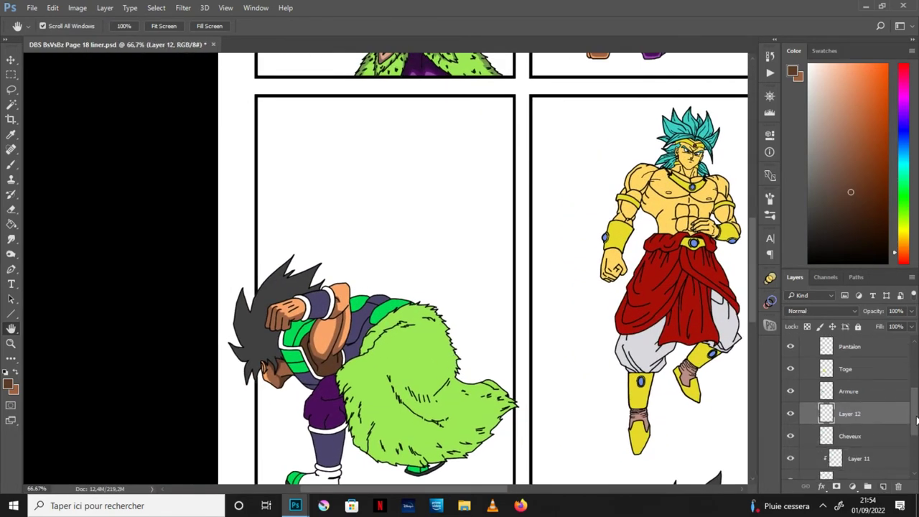
scroll(912, 422, down, 1)
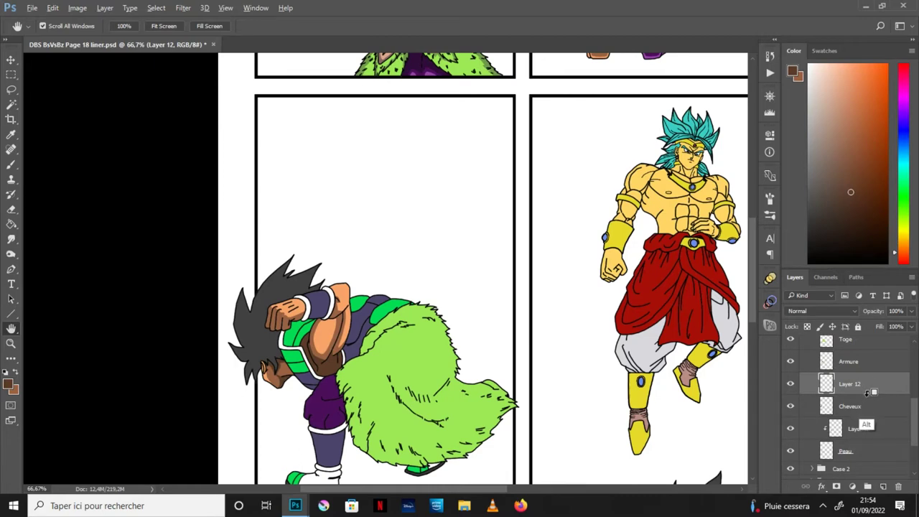
alt+click(873, 395)
Step: Reset the colors to default and flood the crouching character's hair with black on the clipped layer
drag(365, 356, 427, 334)
key(ctrl+plus)
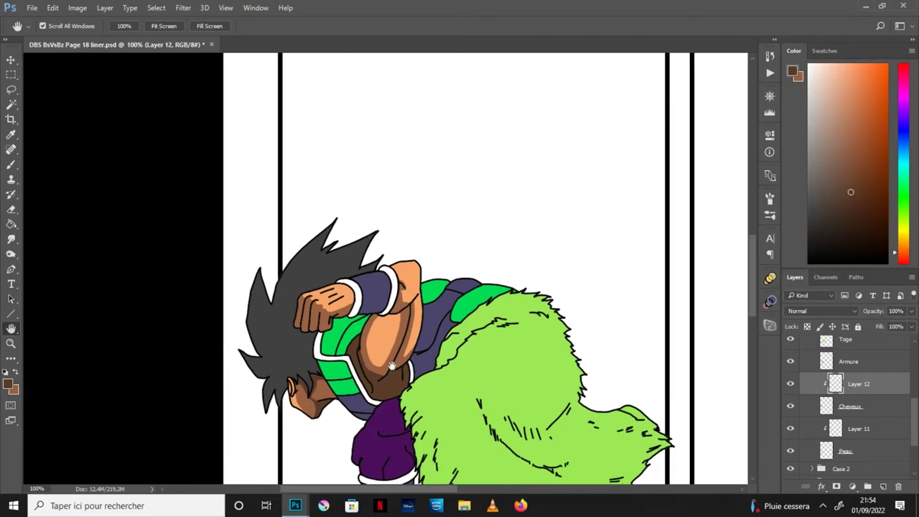
key(d)
key(g)
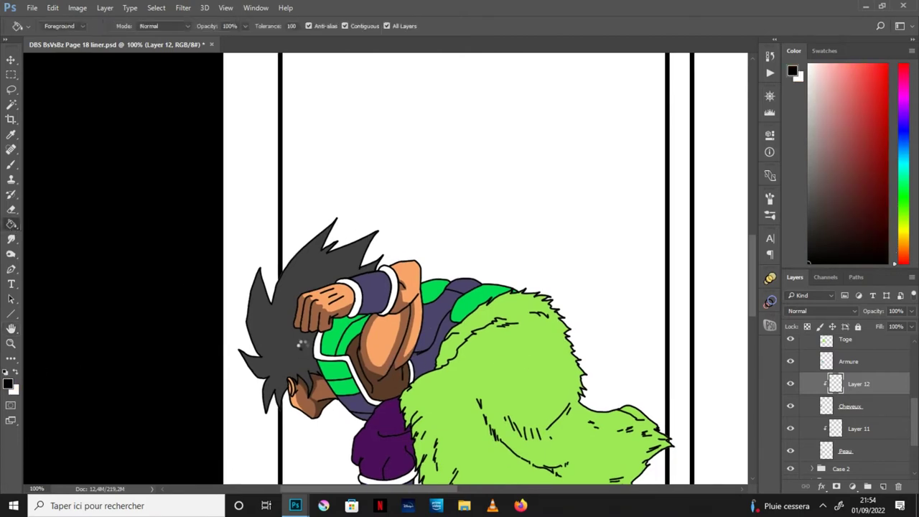
click(307, 349)
Step: Lasso thin strips along the two spikes at the back of the head and clear the black to expose the dark grey
key(h)
drag(499, 291, 530, 293)
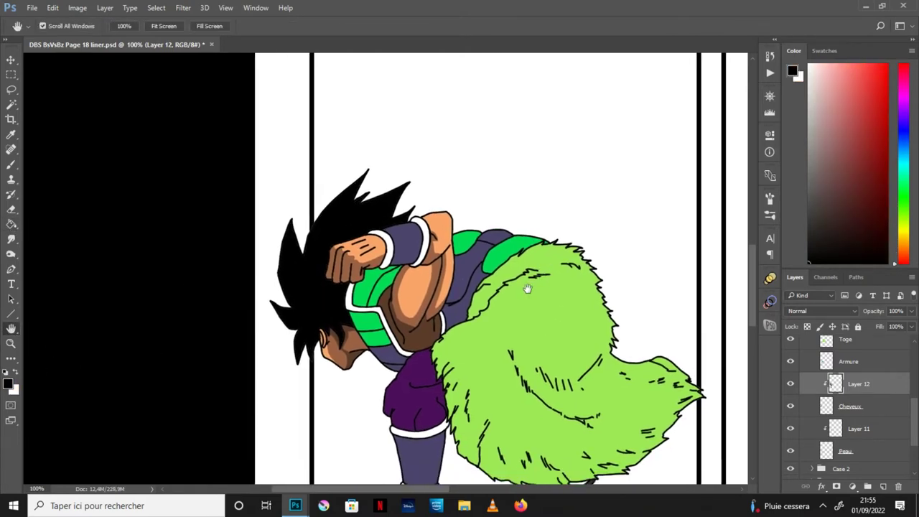
key(ctrl+plus)
key(l)
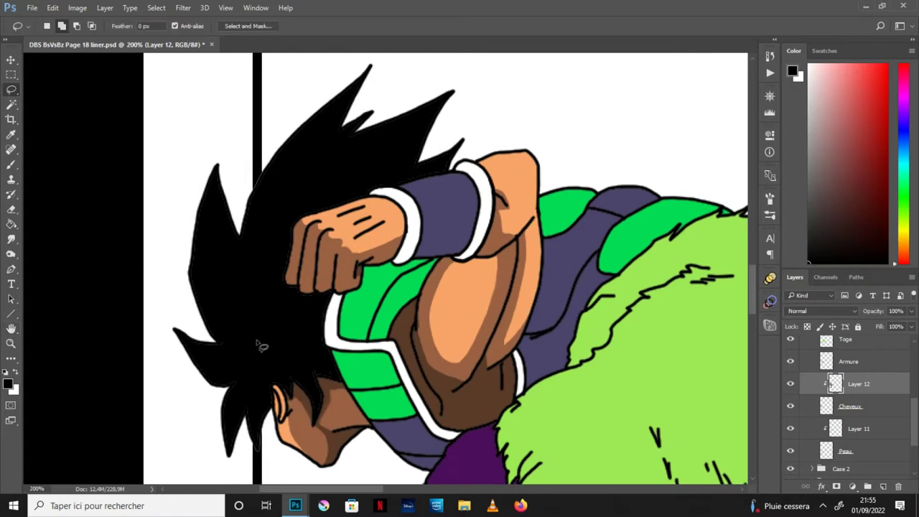
mouse_move(221, 348)
mouse_down()
mouse_move(243, 352)
mouse_move(214, 359)
mouse_move(173, 329)
mouse_move(223, 347)
mouse_up()
key(Delete)
key(ctrl+d)
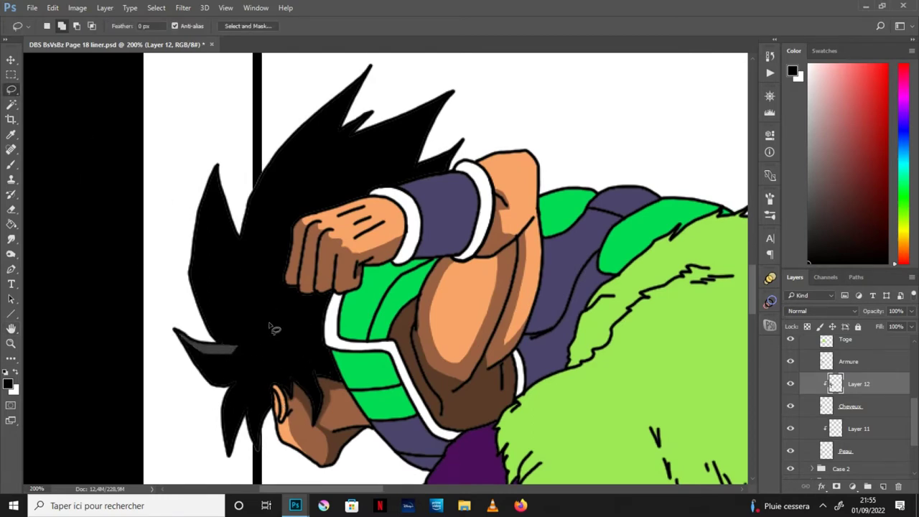
mouse_move(242, 238)
mouse_down()
mouse_move(256, 268)
mouse_move(241, 264)
mouse_move(219, 221)
mouse_move(216, 170)
mouse_move(234, 184)
mouse_move(247, 222)
mouse_up()
key(alt+BackSpace)
key(ctrl+d)
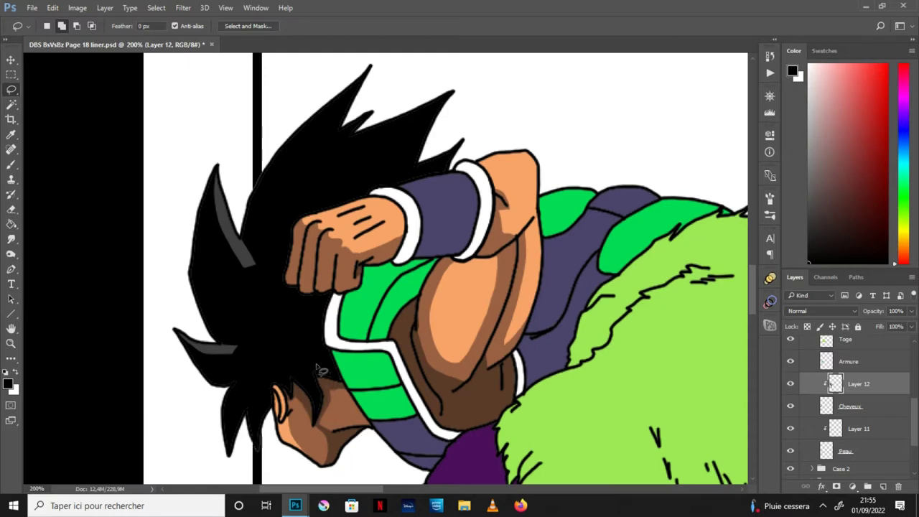
Step: Cut narrow dark grey highlights out of the black along the edges of the three upper hair spikes
click(11, 163)
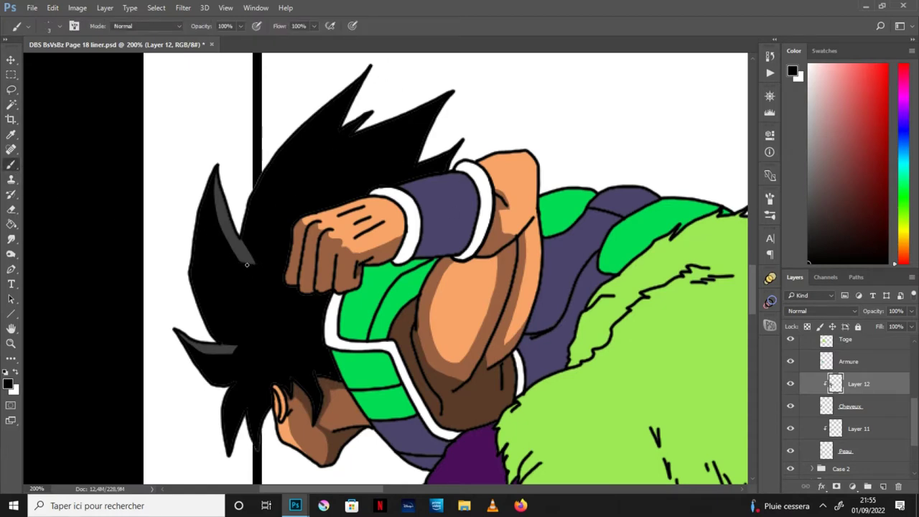
click(11, 90)
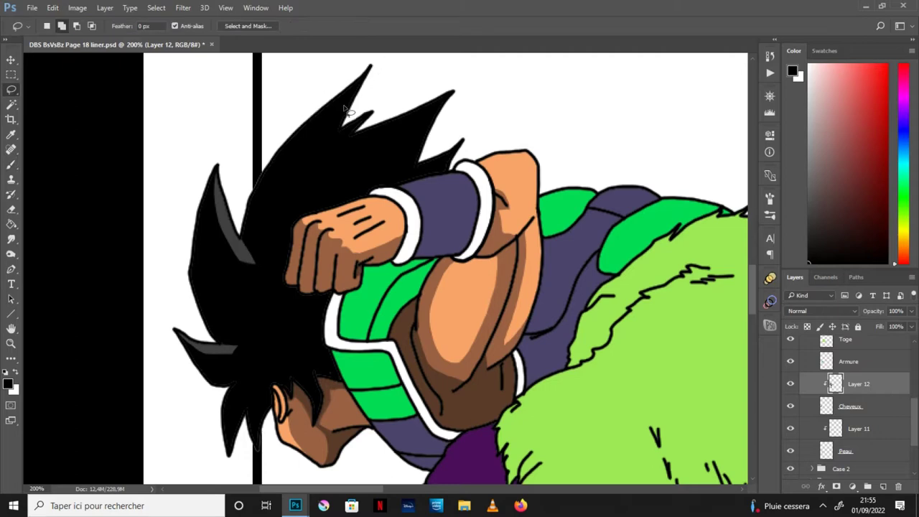
mouse_move(371, 74)
mouse_down()
mouse_move(327, 153)
mouse_move(345, 136)
mouse_move(373, 67)
mouse_up()
key(ctrl+d)
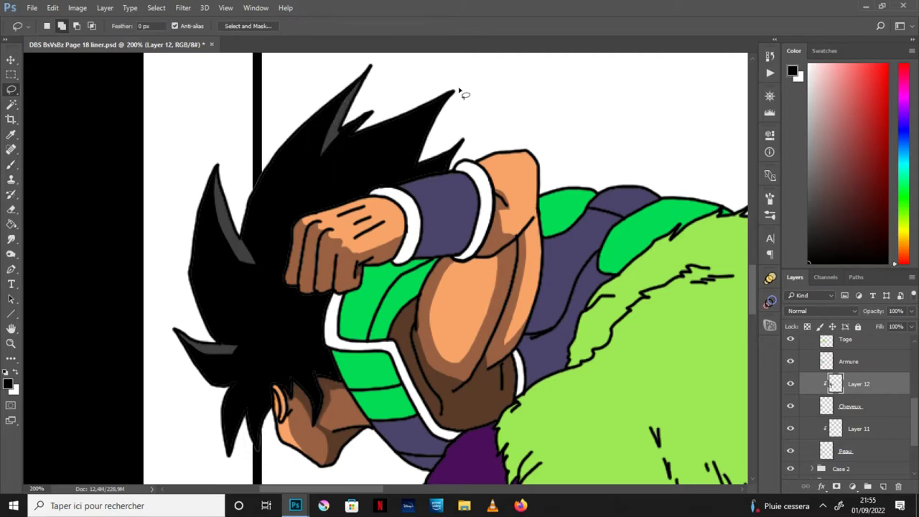
mouse_move(451, 100)
mouse_down()
mouse_move(400, 181)
mouse_move(422, 160)
mouse_move(453, 95)
mouse_up()
key(Delete)
key(ctrl+d)
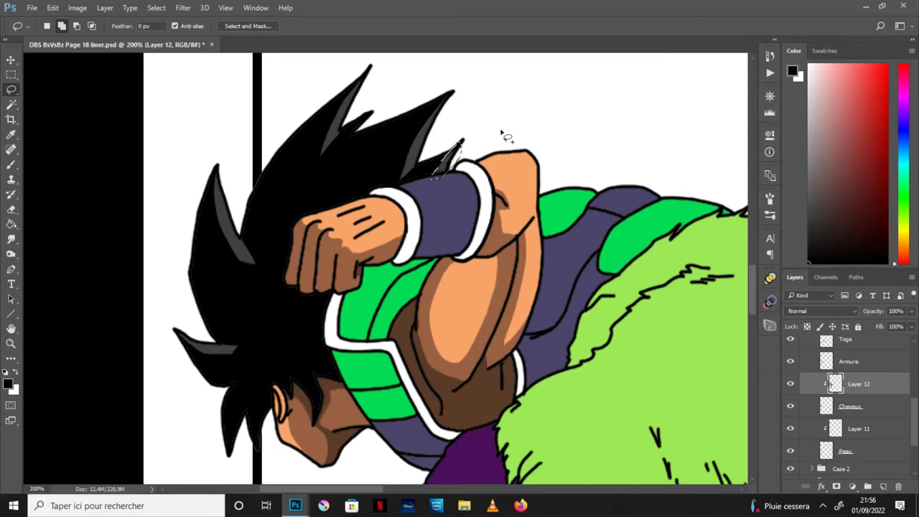
key(ctrl+minus)
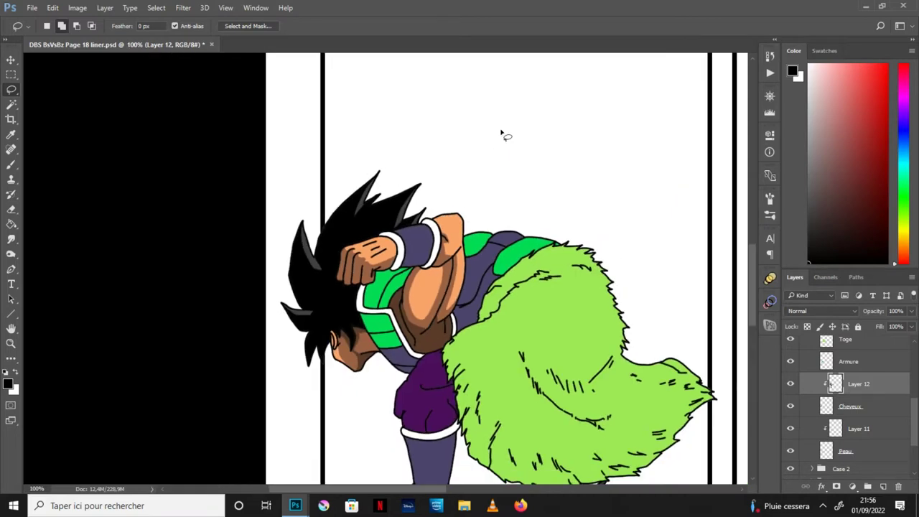
Step: Cut a tapered dark grey highlight out of the black in the middle of the hair beside the fist
key(ctrl+plus)
mouse_move(276, 347)
mouse_down()
mouse_move(249, 283)
mouse_move(296, 344)
mouse_move(261, 340)
mouse_up()
key(Delete)
key(ctrl+d)
key(ctrl+minus)
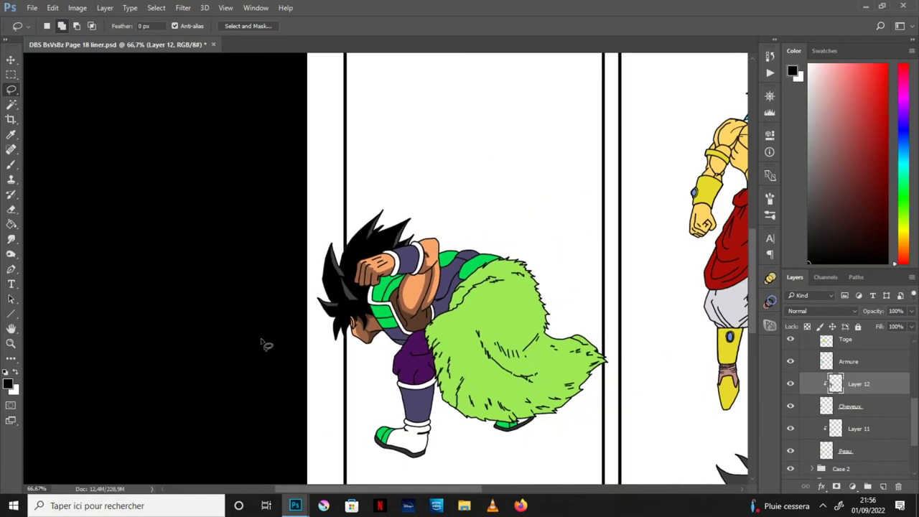
key(ctrl+plus)
key(ctrl+plus)
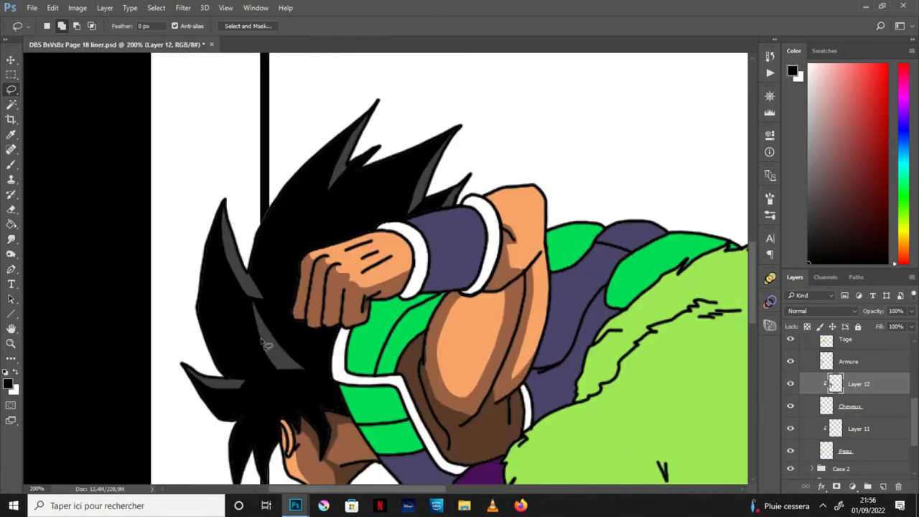
Step: Save the page 18 document with the finished hair shading
click(12, 329)
drag(586, 337, 513, 262)
click(31, 8)
click(47, 124)
Step: Add a new layer directly above the Armure layer in the Case 3 group and clip it to Armure
drag(562, 460, 465, 427)
scroll(916, 418, up, 3)
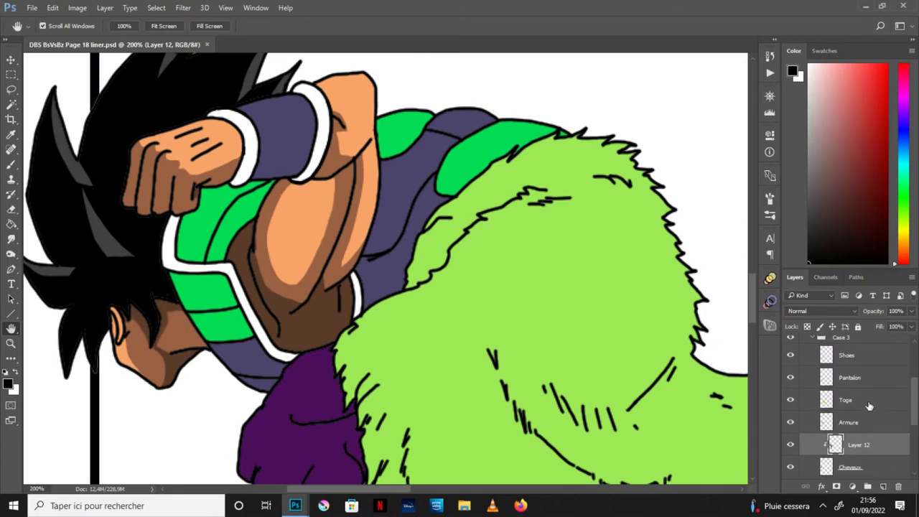
click(849, 423)
click(883, 486)
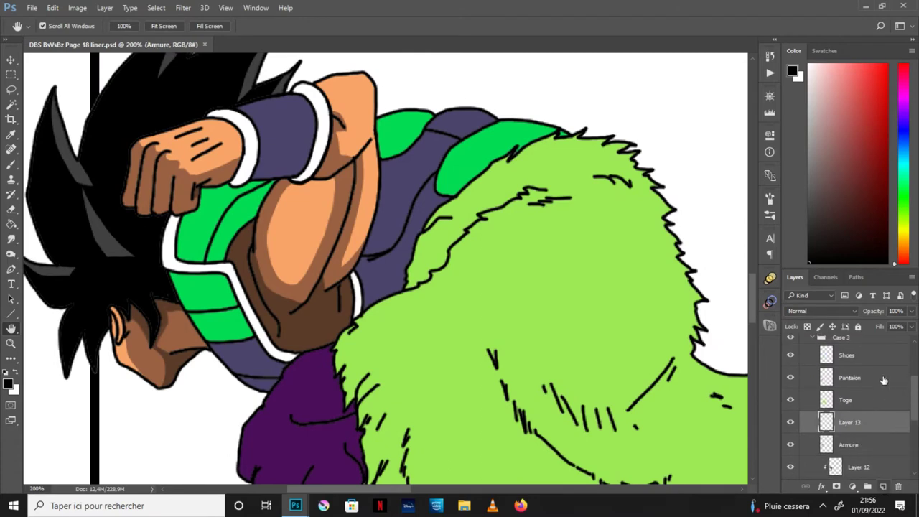
scroll(893, 376, down, 2)
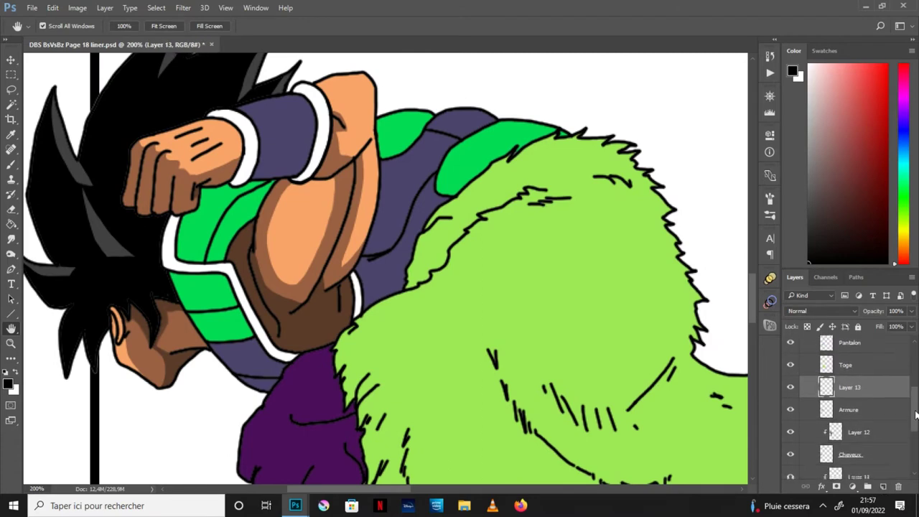
alt+click(874, 402)
scroll(914, 415, up, 2)
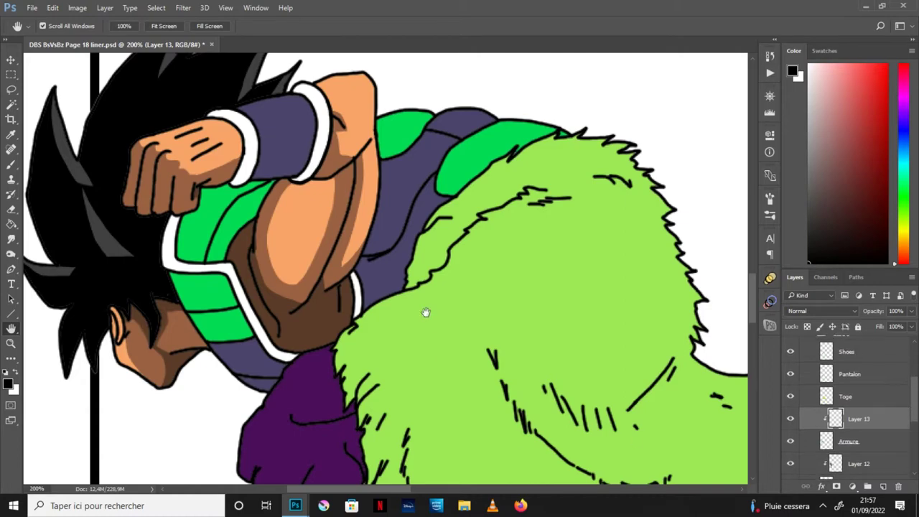
Step: Sample the darkest and lightest green Armure shades from the Broly S color chart as the two working colors
drag(451, 274, 451, 296)
mouse_move(295, 505)
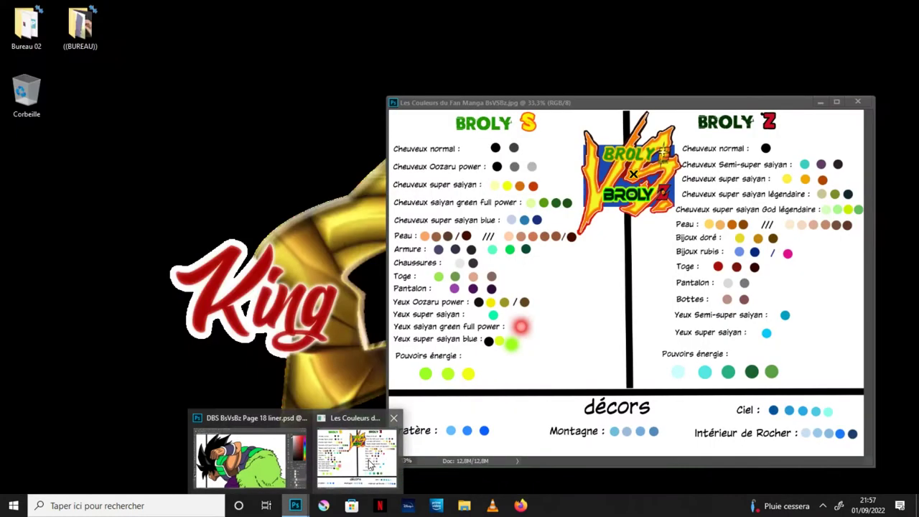
click(359, 449)
key(i)
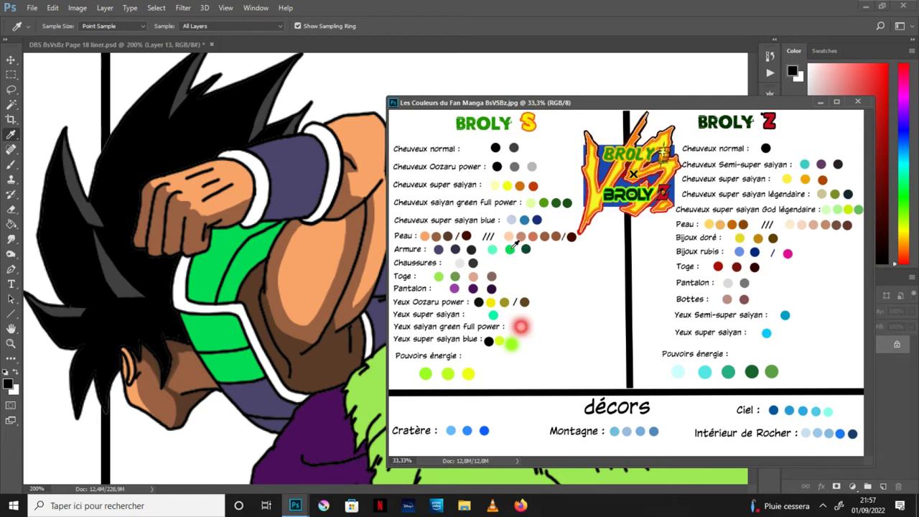
click(510, 249)
click(528, 249)
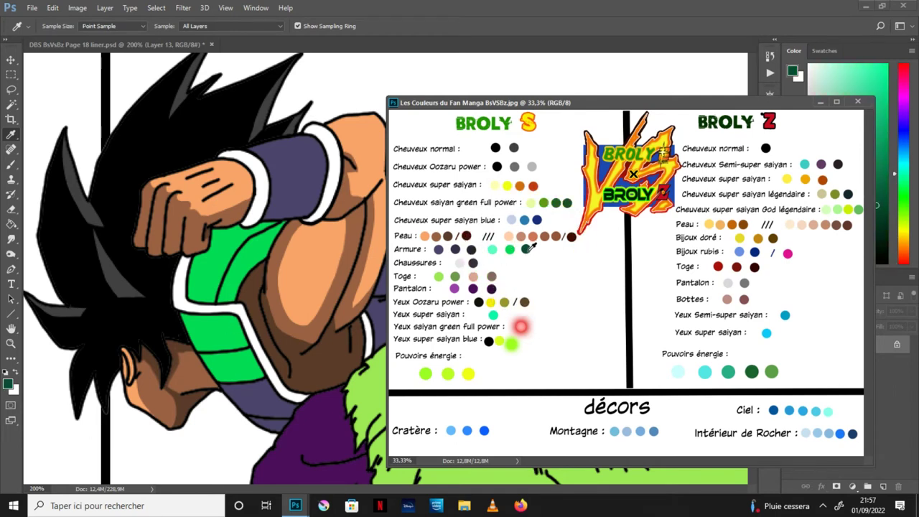
click(513, 261)
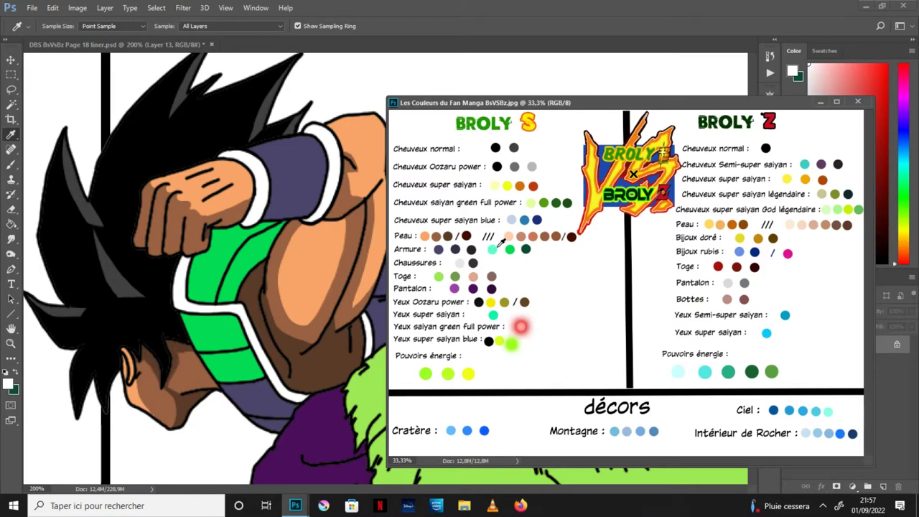
click(495, 247)
click(821, 102)
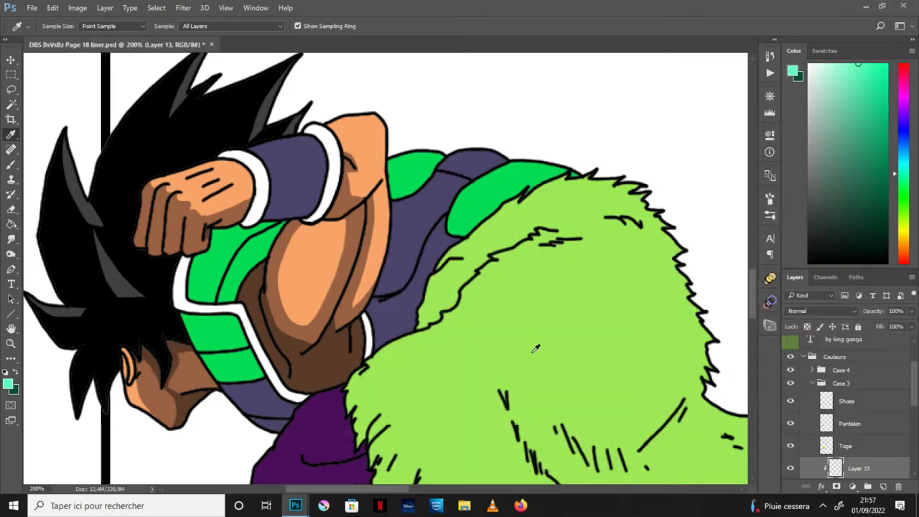
Step: Fill the green chest armor panels beneath the raised fist with the dark green shadow
scroll(912, 388, down, 1)
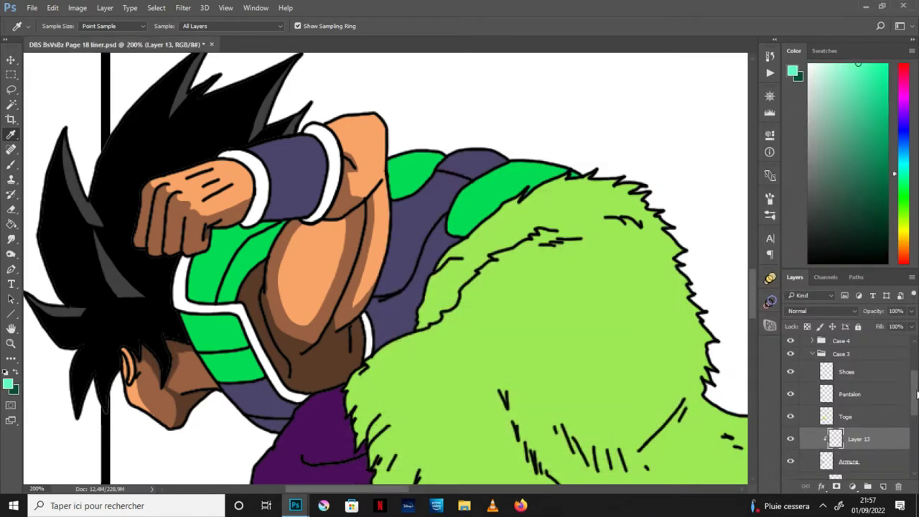
click(15, 372)
click(11, 224)
click(264, 256)
click(272, 259)
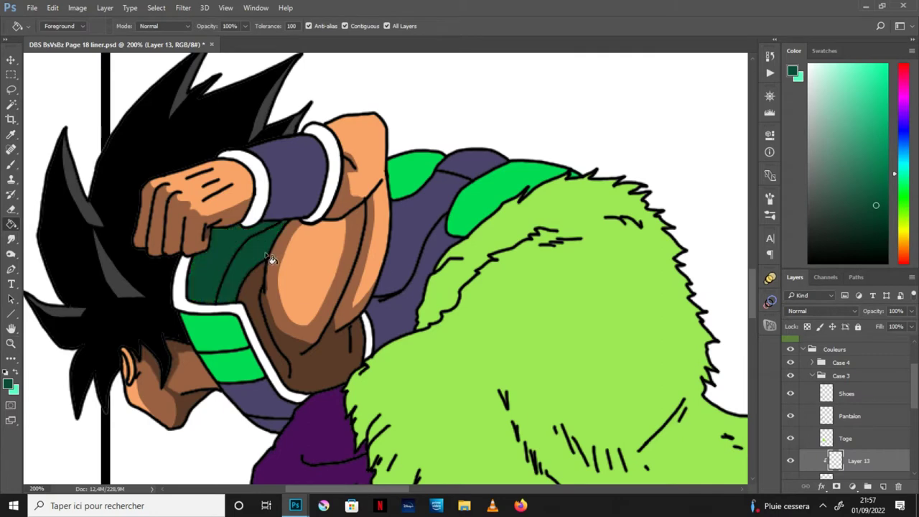
Step: Make light green the foreground color and lasso the upper parts of the two green back armor plates
click(10, 328)
drag(525, 383, 499, 376)
click(16, 372)
click(11, 89)
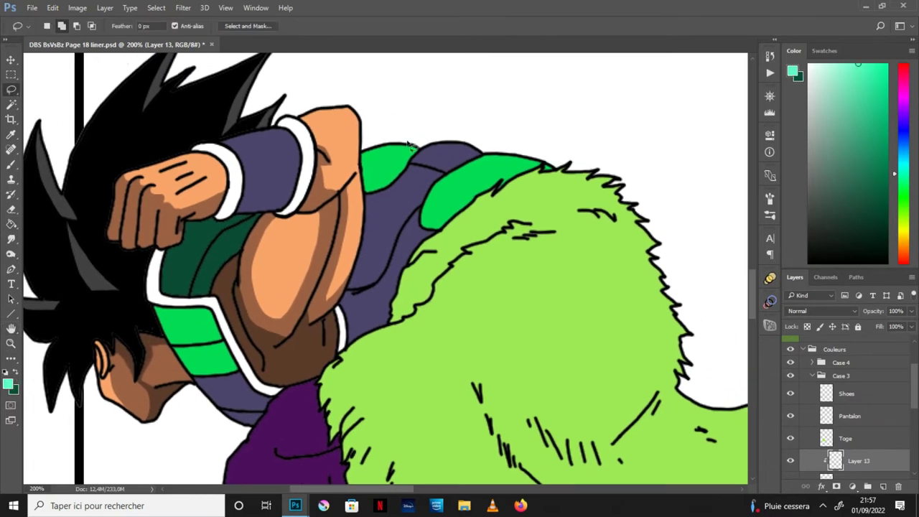
mouse_move(413, 169)
mouse_down()
mouse_move(413, 119)
mouse_move(363, 160)
mouse_up()
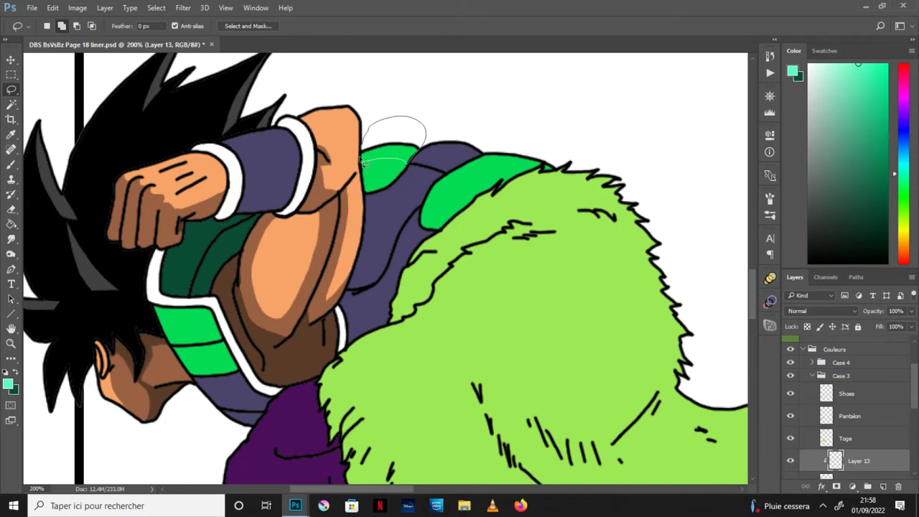
mouse_move(490, 165)
mouse_down()
mouse_move(460, 180)
mouse_move(469, 190)
mouse_move(537, 195)
mouse_move(507, 140)
mouse_move(491, 164)
mouse_up()
click(11, 224)
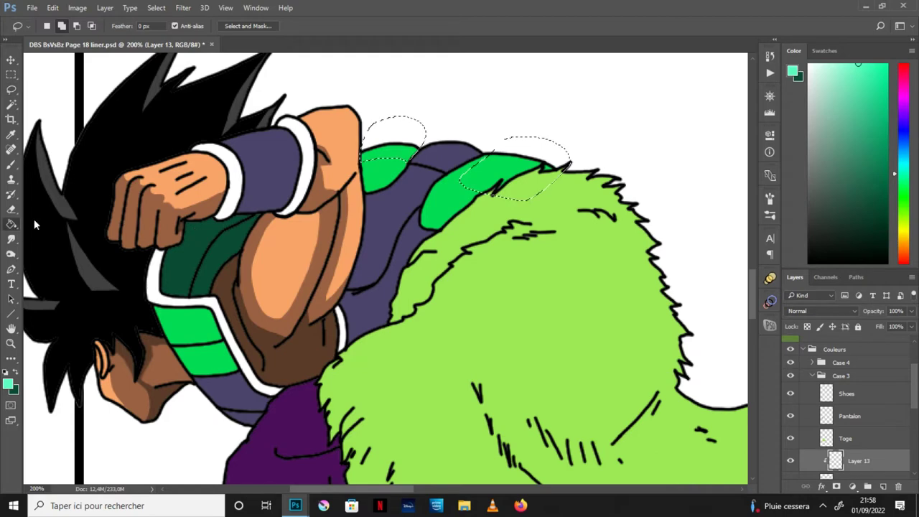
click(404, 159)
click(518, 171)
click(11, 164)
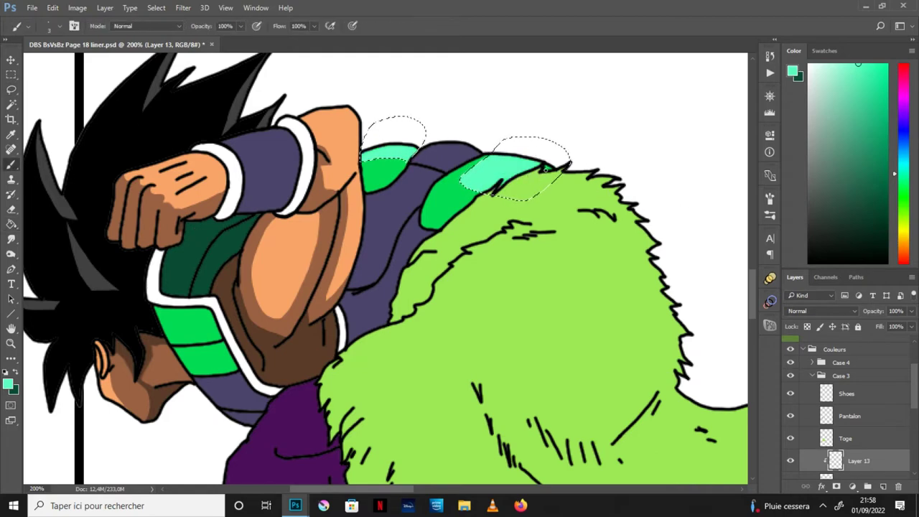
key(ctrl+z)
key(ctrl+z)
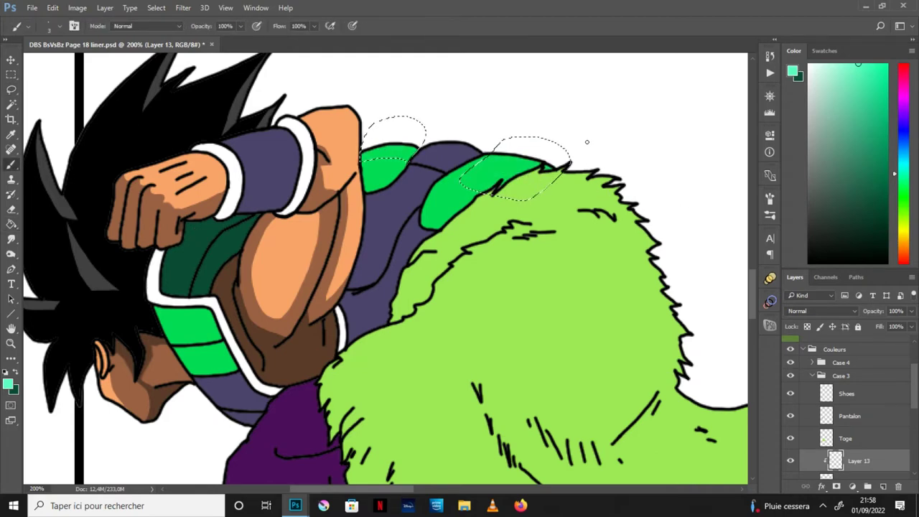
Step: Fill the selected upper parts of the green back plates with the light green highlight and clear the selection
key(alt+BackSpace)
key(ctrl+d)
Step: Sample the middle and darkest purple-grey Armure shades from the Broly S color chart as the two working colors
click(11, 328)
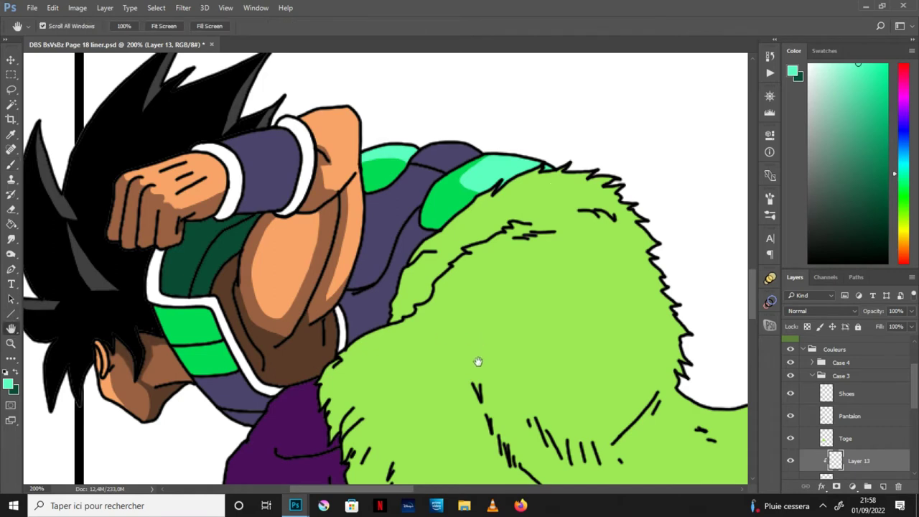
drag(476, 361, 499, 324)
click(295, 506)
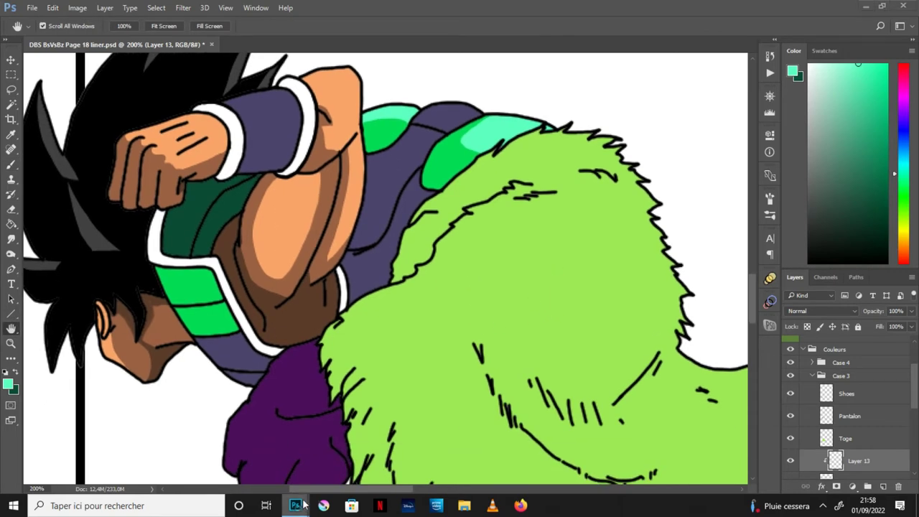
click(241, 449)
key(i)
click(247, 351)
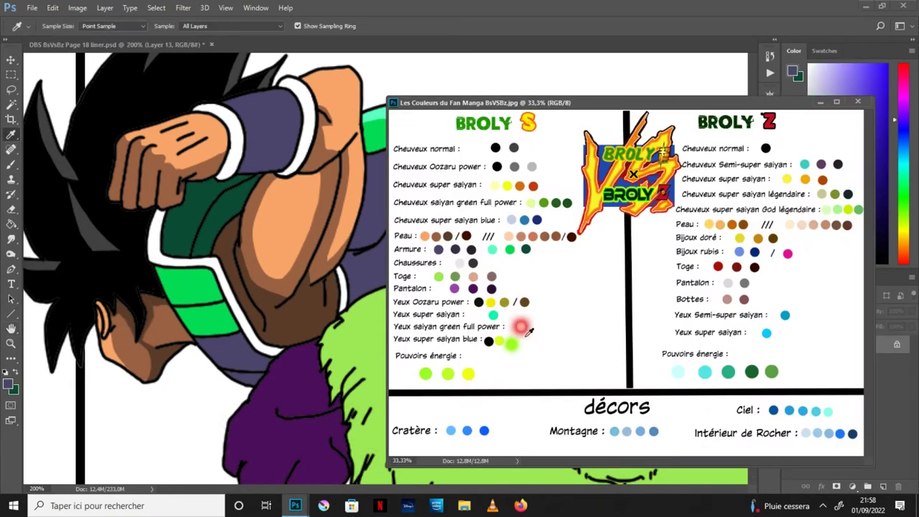
click(474, 288)
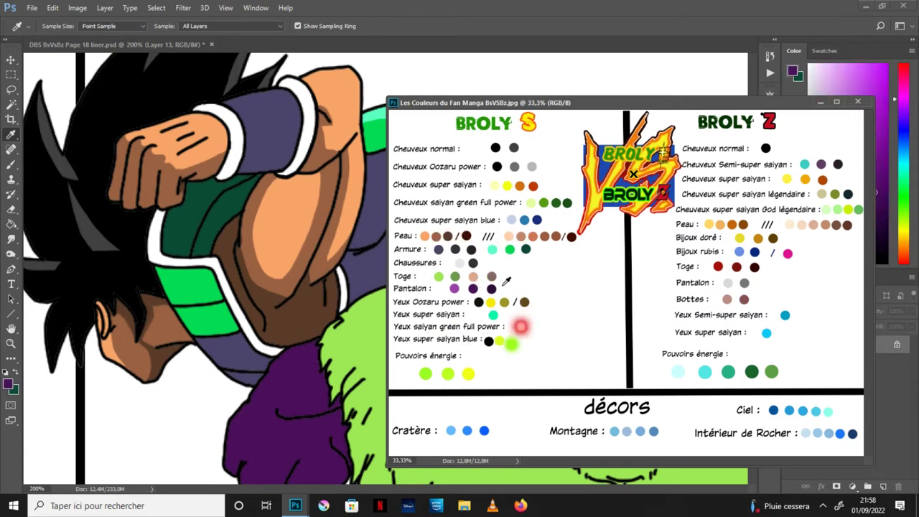
click(455, 250)
click(455, 249)
click(471, 250)
click(820, 102)
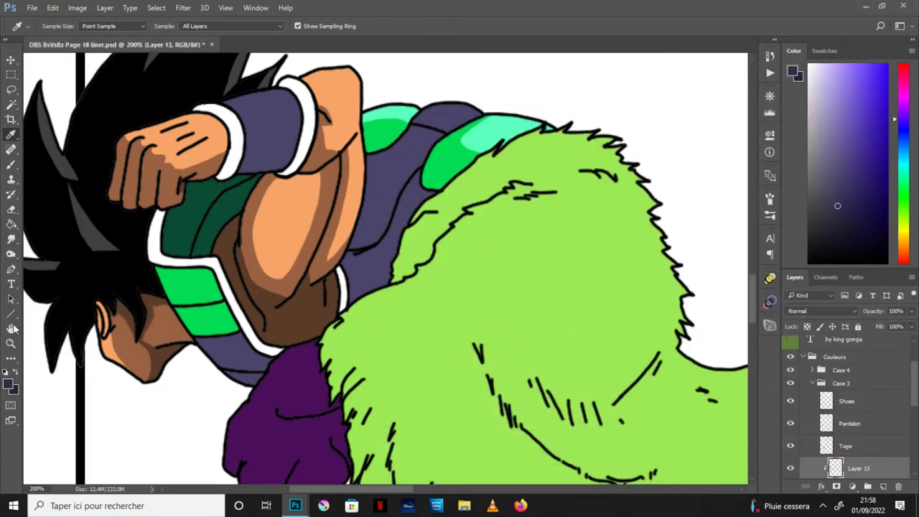
Step: Fill the purple armor strip below the green chest panels and the large purple back section with the middle Armure shade
key(h)
drag(373, 335, 359, 323)
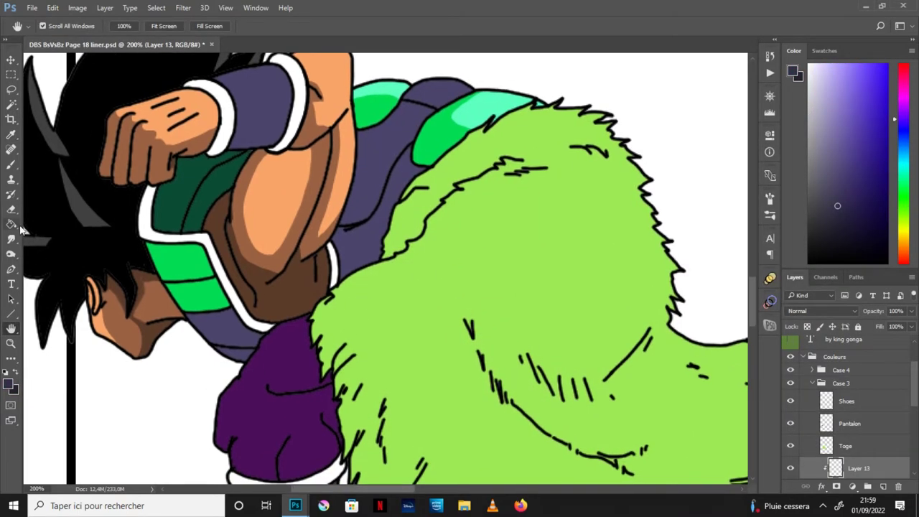
key(shift+g)
click(253, 356)
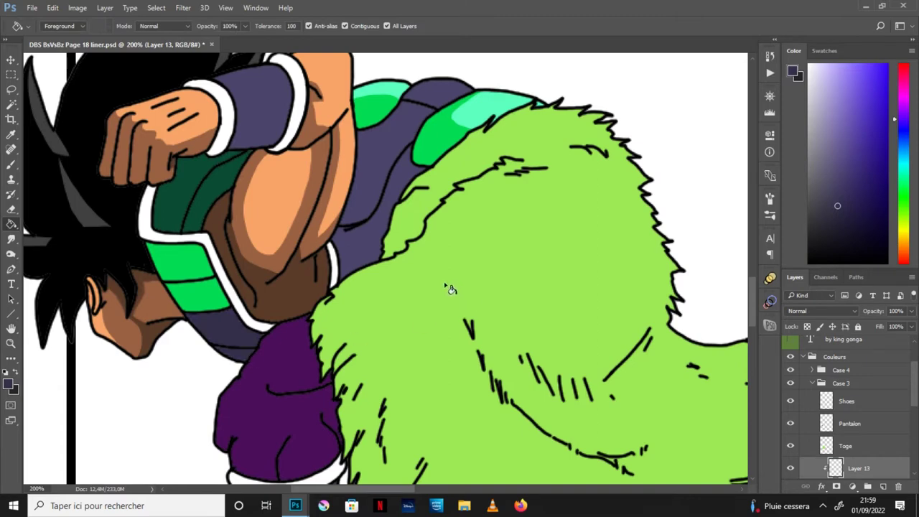
click(434, 97)
key(ctrl+z)
click(413, 191)
Step: Fill the armor at the waist and the lassoed lower edge of the purple belly strip with the darkest Armure shade
click(15, 372)
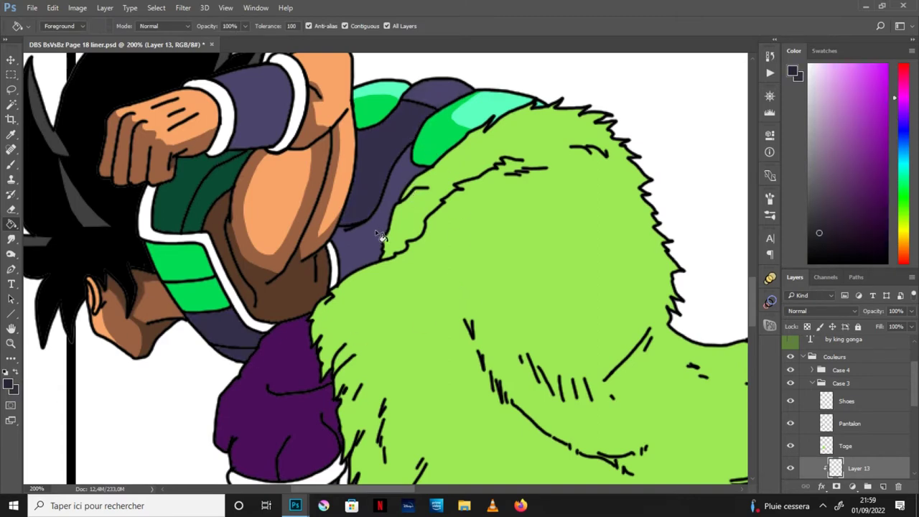
click(382, 237)
click(14, 331)
key(ctrl+minus)
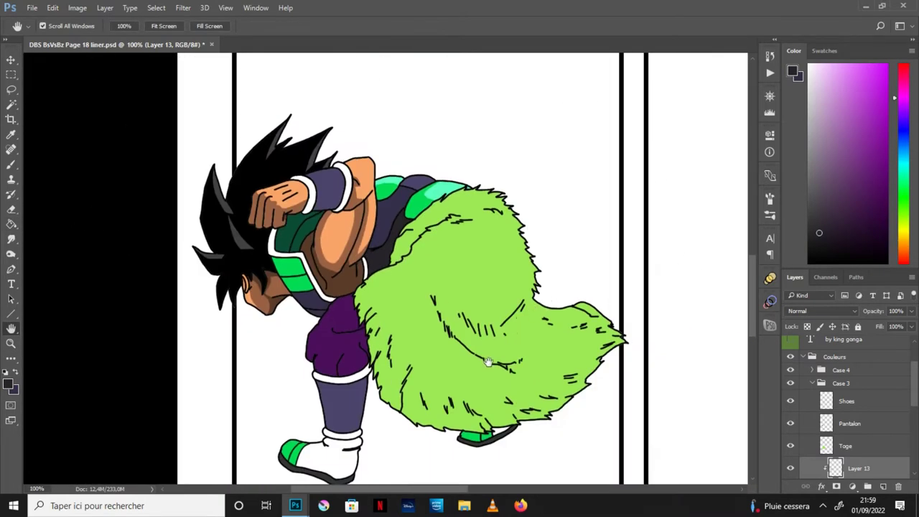
key(ctrl+plus)
key(l)
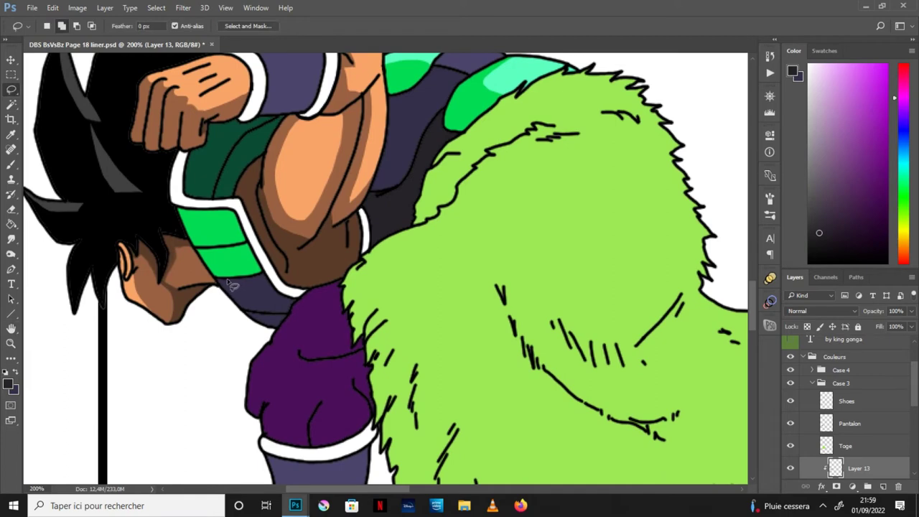
mouse_move(234, 284)
mouse_down()
mouse_move(260, 308)
mouse_move(286, 314)
mouse_move(283, 324)
mouse_move(228, 277)
mouse_up()
key(g)
key(ctrl+d)
Step: Make the middle Armure shade the foreground color and lasso the wristband's upper and lower edges and the shin guard's center
key(ctrl+minus)
key(h)
drag(599, 283, 557, 318)
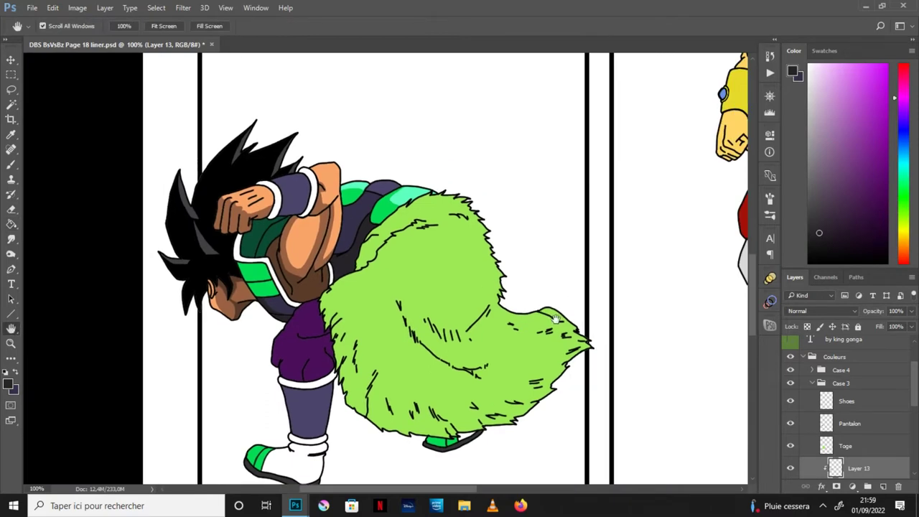
drag(389, 313, 400, 269)
drag(419, 355, 416, 343)
key(ctrl+plus)
drag(370, 157, 414, 335)
click(16, 372)
click(11, 89)
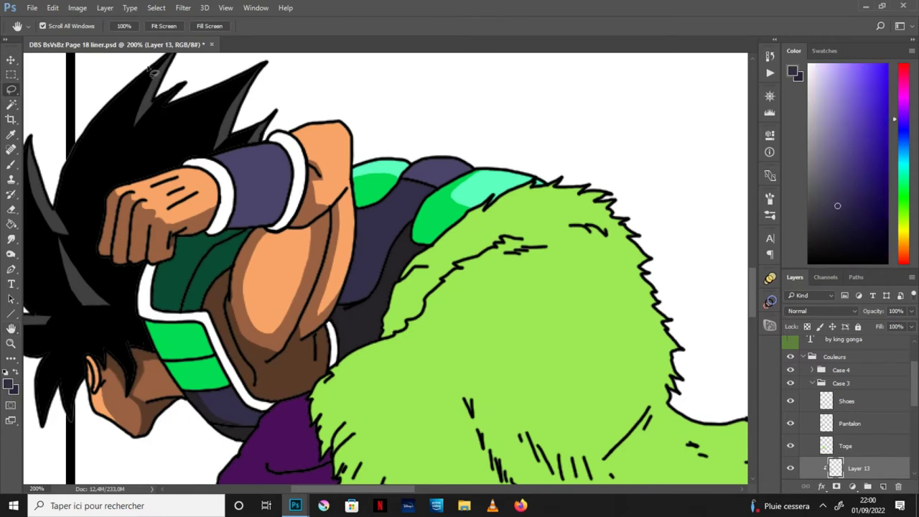
mouse_move(229, 168)
mouse_down()
mouse_move(287, 158)
mouse_move(206, 135)
mouse_move(232, 171)
mouse_move(303, 203)
mouse_move(231, 242)
mouse_move(237, 192)
mouse_up()
drag(752, 281, 752, 313)
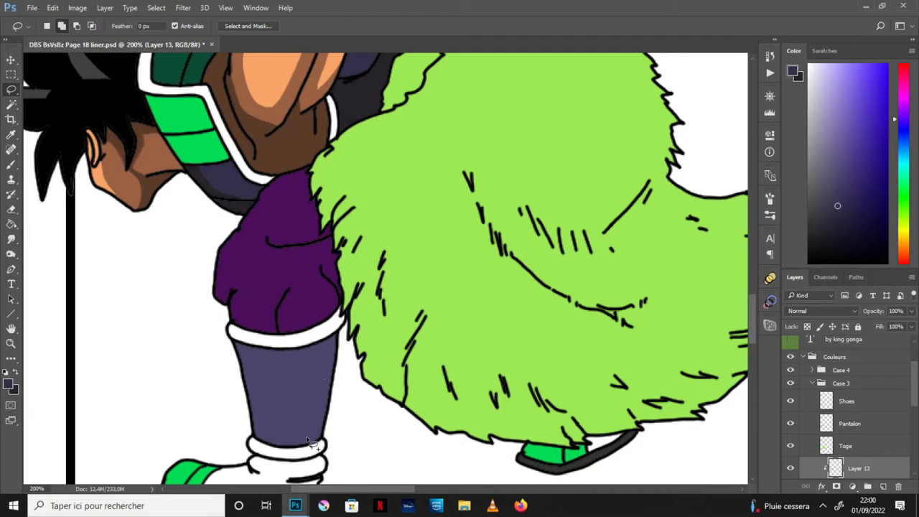
mouse_move(264, 434)
mouse_down()
mouse_move(305, 429)
mouse_move(306, 369)
mouse_move(290, 356)
mouse_move(268, 356)
mouse_move(265, 433)
mouse_up()
Step: Shade the wristband's edges and, with the selection inverted, the shin guard around its center with the middle Armure shade
key(h)
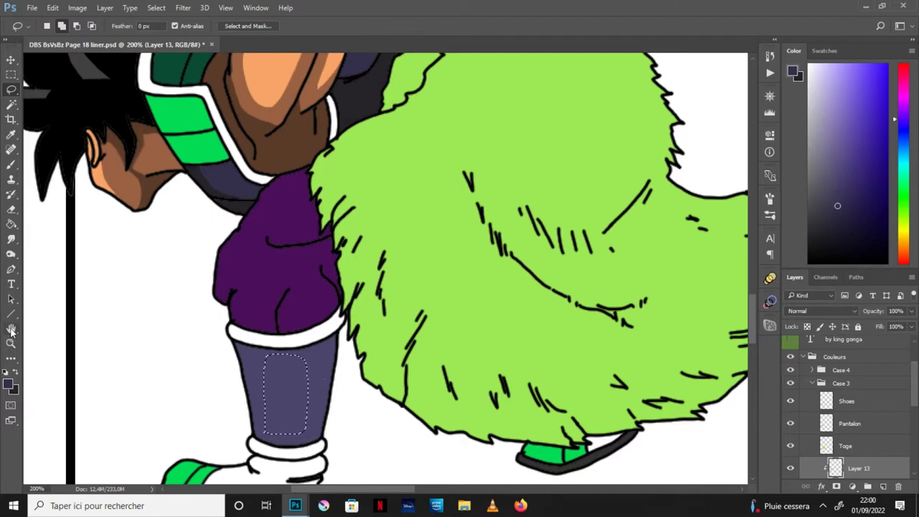
drag(415, 265, 400, 427)
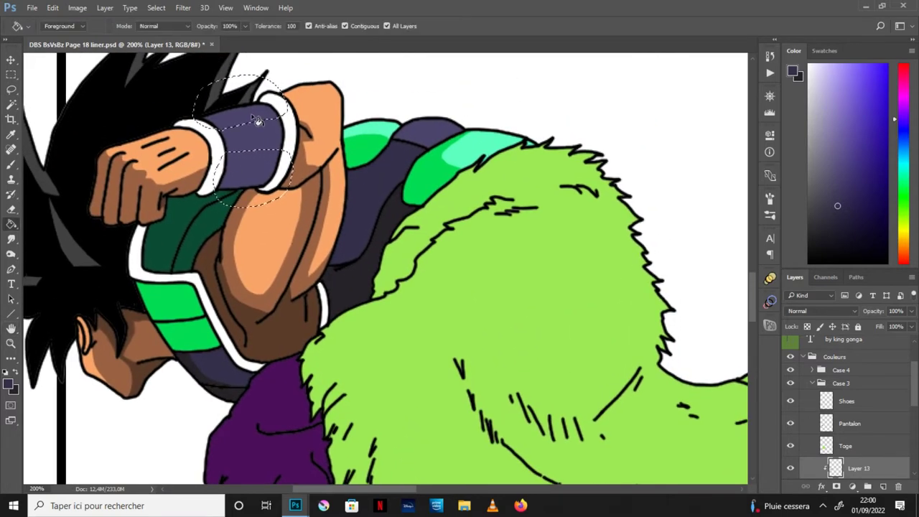
drag(415, 266, 410, 205)
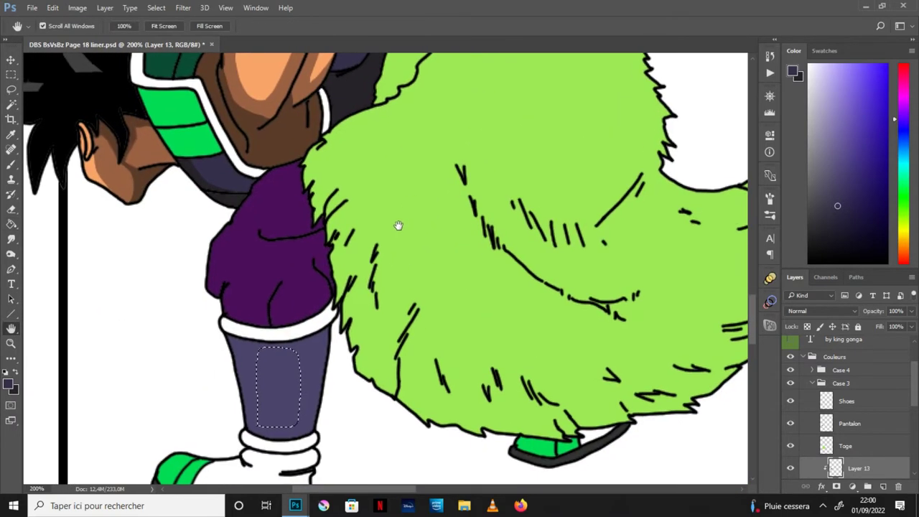
click(156, 7)
click(180, 53)
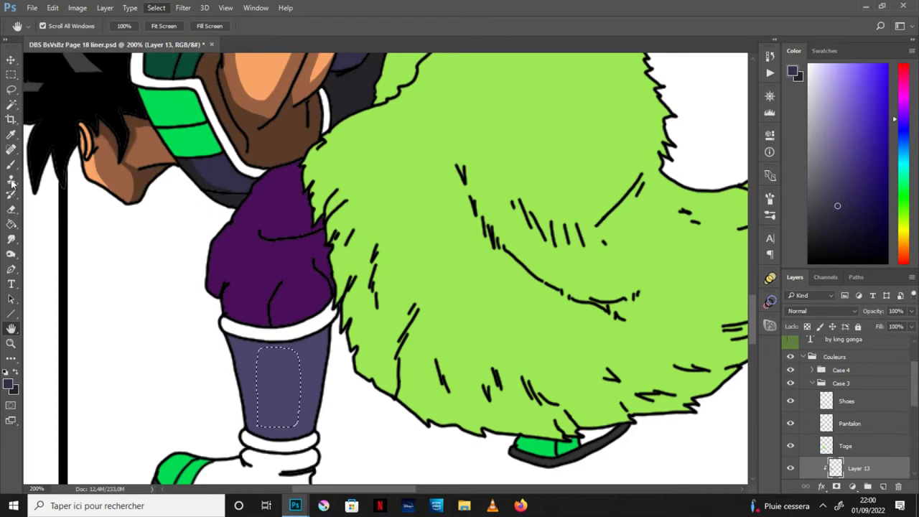
key(g)
click(329, 395)
key(h)
mouse_move(353, 194)
mouse_down()
mouse_move(361, 252)
mouse_move(348, 158)
mouse_up()
click(10, 164)
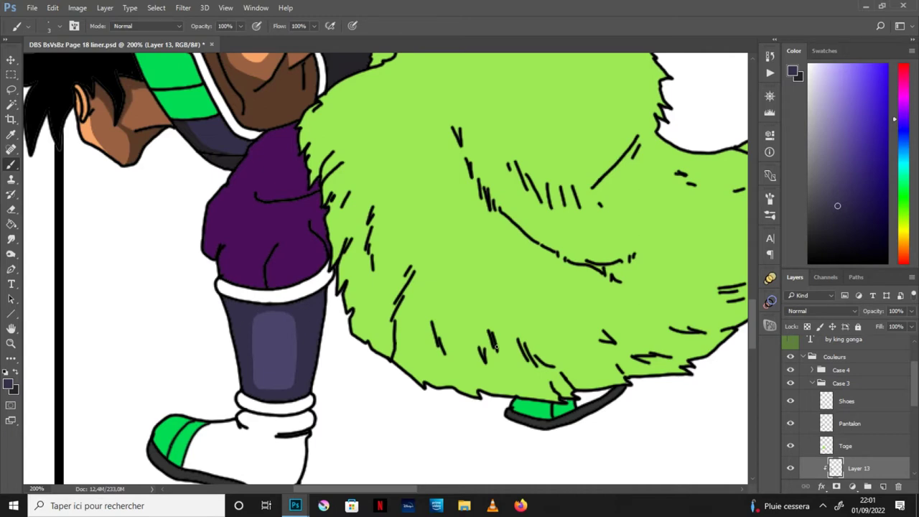
Step: Bring the whole crouching figure into view and save the document
key(ctrl+minus)
key(space)
drag(574, 230, 535, 286)
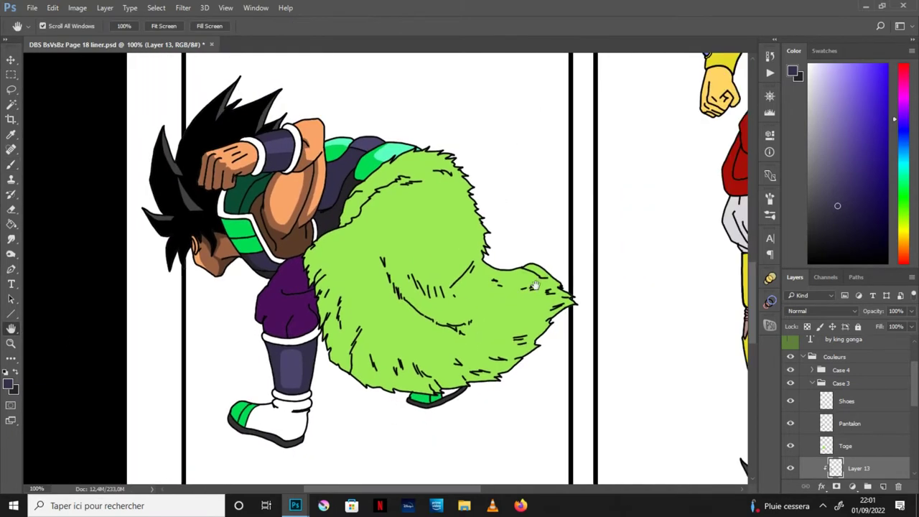
click(34, 8)
click(52, 123)
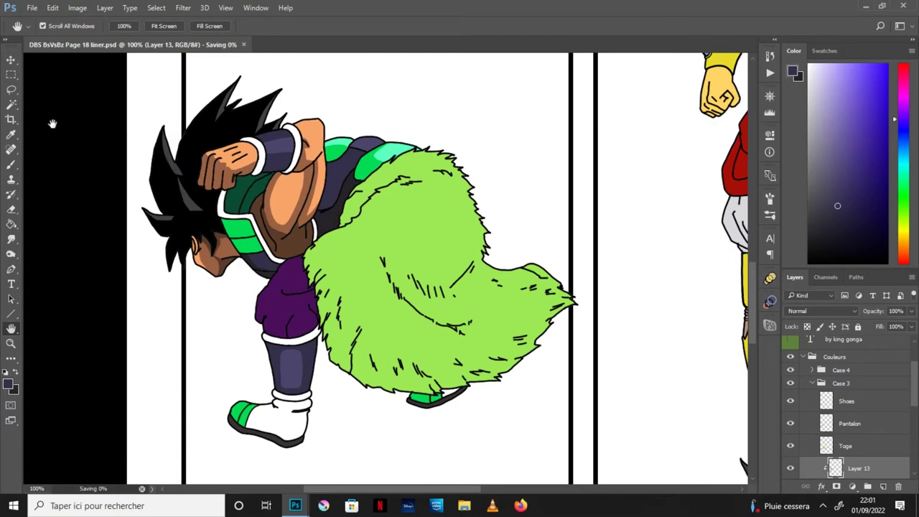
Step: Add a new layer above the Toge layer and clip it to Toge
drag(534, 348, 480, 354)
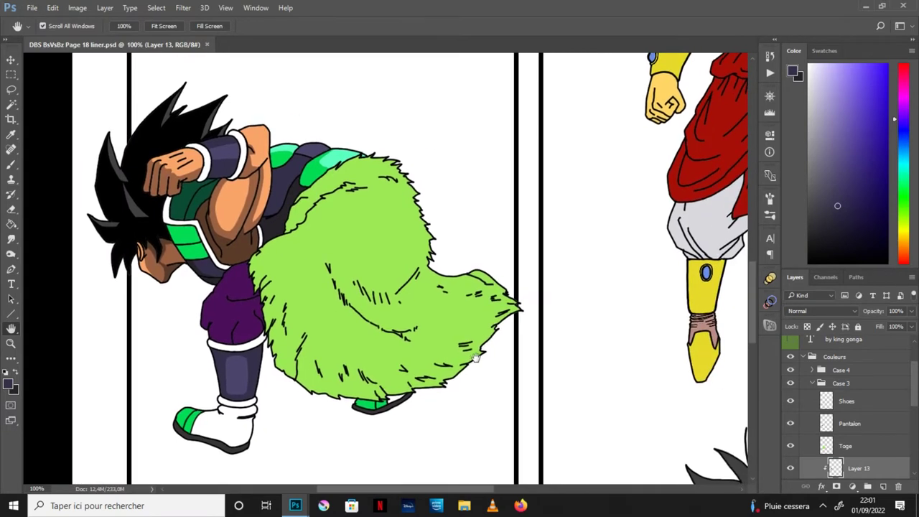
click(880, 448)
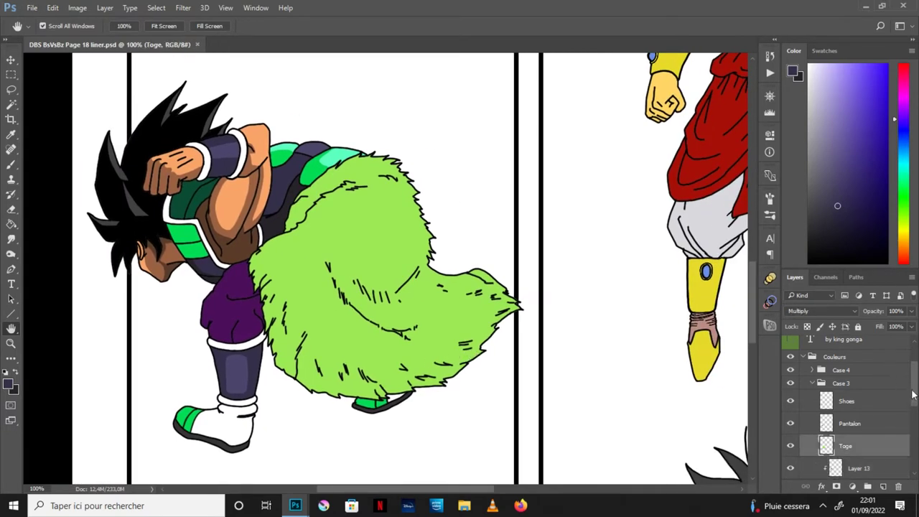
key(ctrl+shift+alt+n)
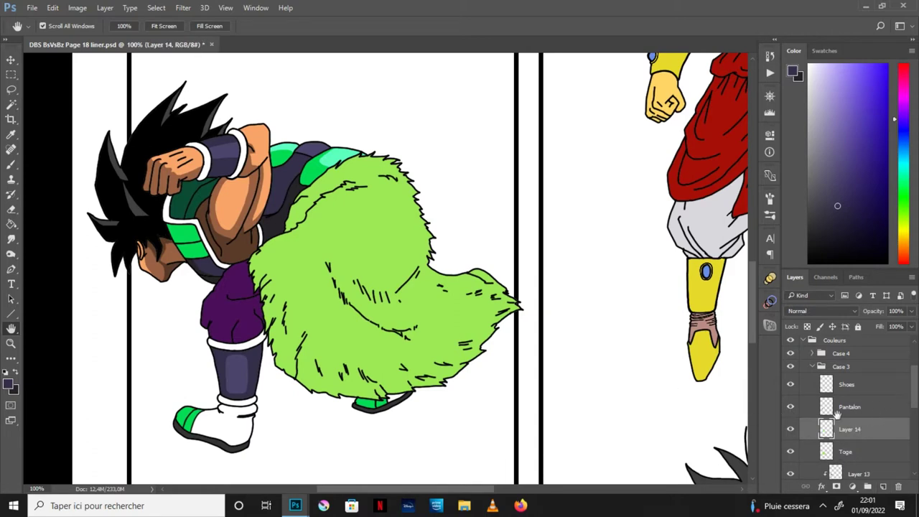
scroll(915, 402, down, 1)
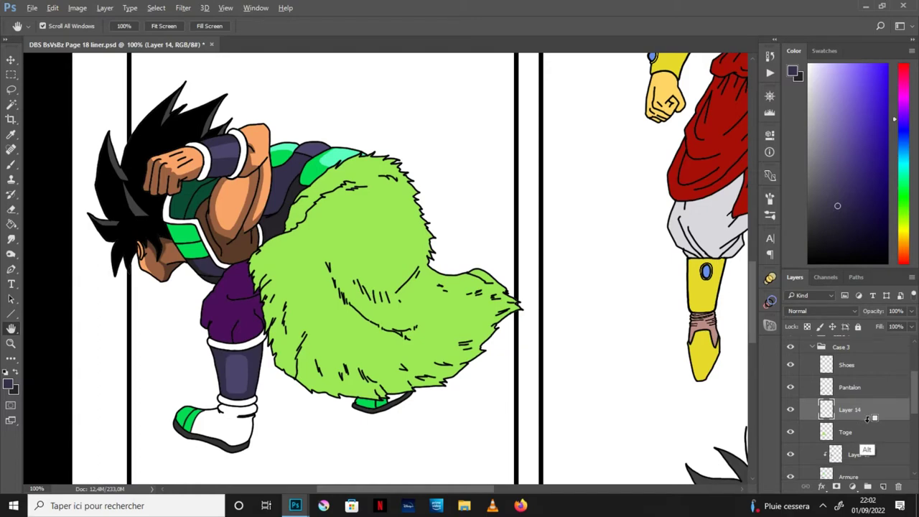
key(ctrl+alt+g)
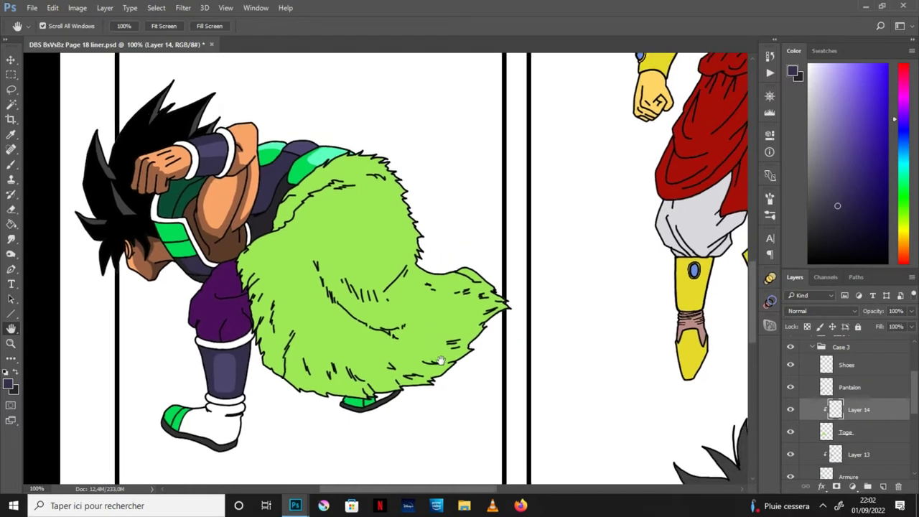
Step: Sample the darker green Toge shade from the Broly S color chart as the foreground color
click(359, 470)
key(i)
click(348, 369)
click(457, 276)
click(821, 102)
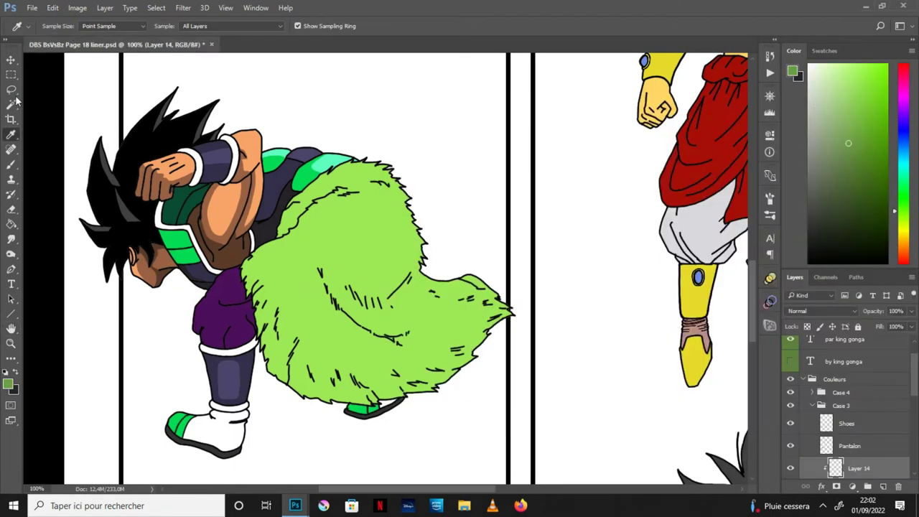
Step: Lasso the inner fur fold beside the back armor, fill it with the darker green shadow and clear the selection
key(l)
scroll(411, 327, up, 1)
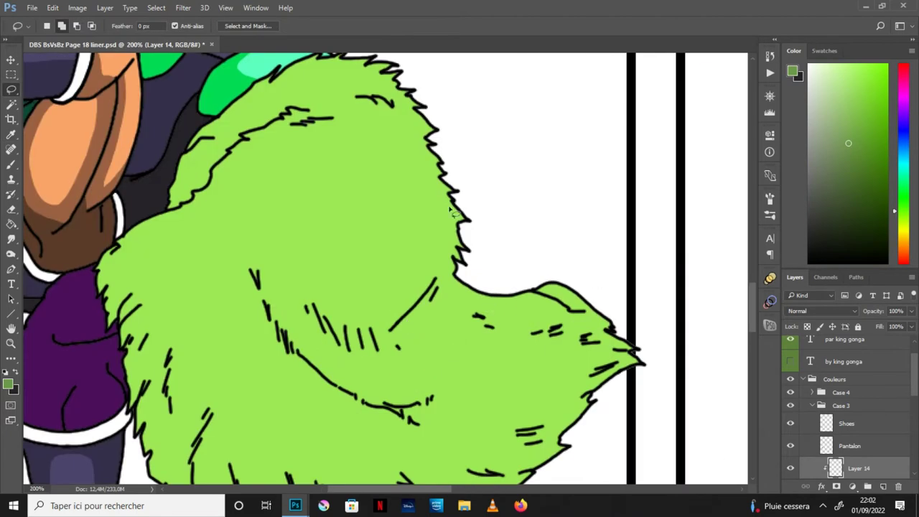
mouse_move(305, 109)
mouse_down()
mouse_move(218, 114)
mouse_move(158, 201)
mouse_up()
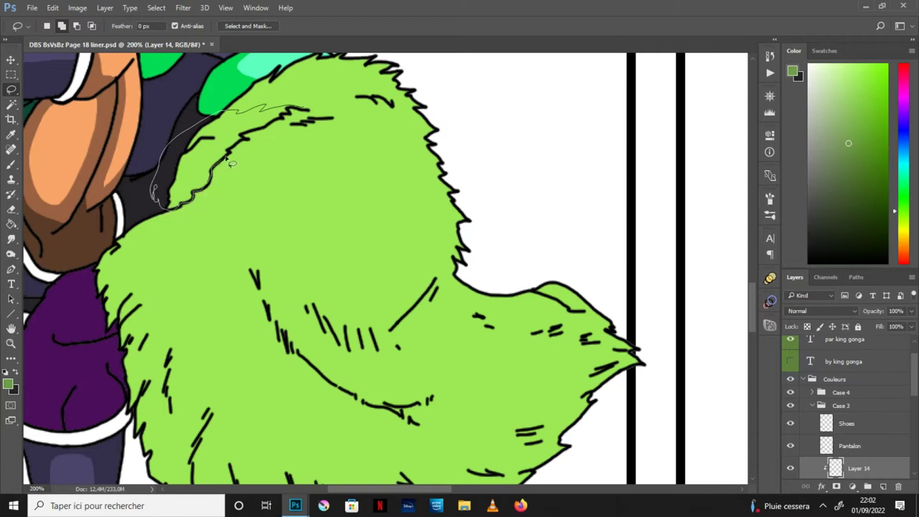
drag(268, 133, 300, 109)
key(g)
click(262, 117)
key(ctrl+d)
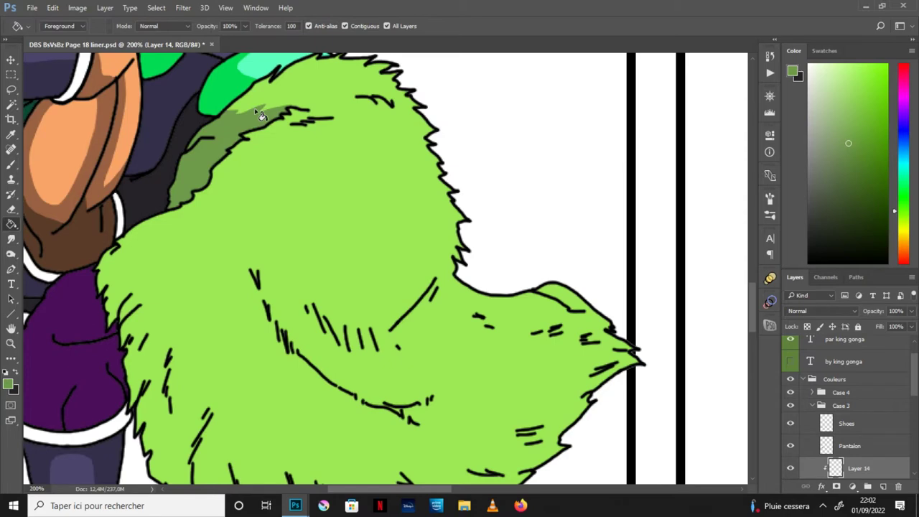
Step: Lasso a jagged curved shadow along the central fur crease, fill it with the darker green and clear the selection
key(h)
drag(514, 355, 484, 302)
click(11, 90)
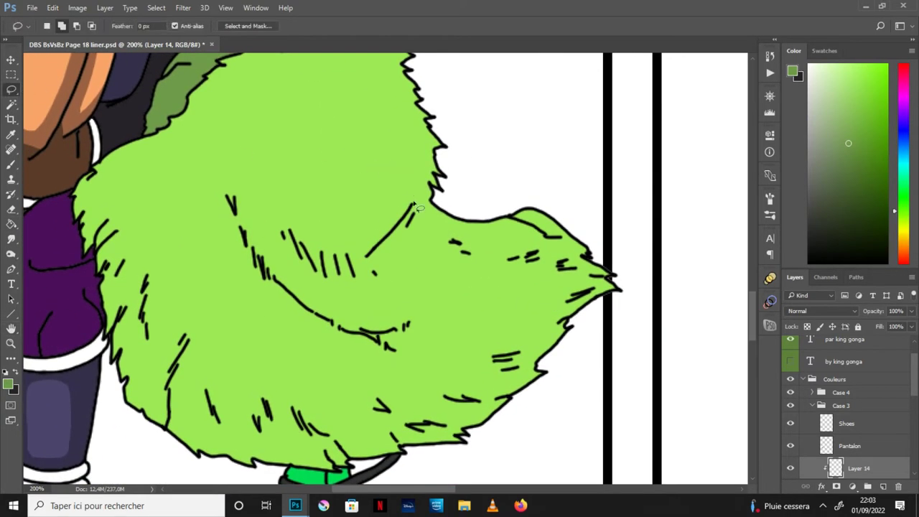
drag(413, 209, 427, 172)
drag(396, 200, 352, 222)
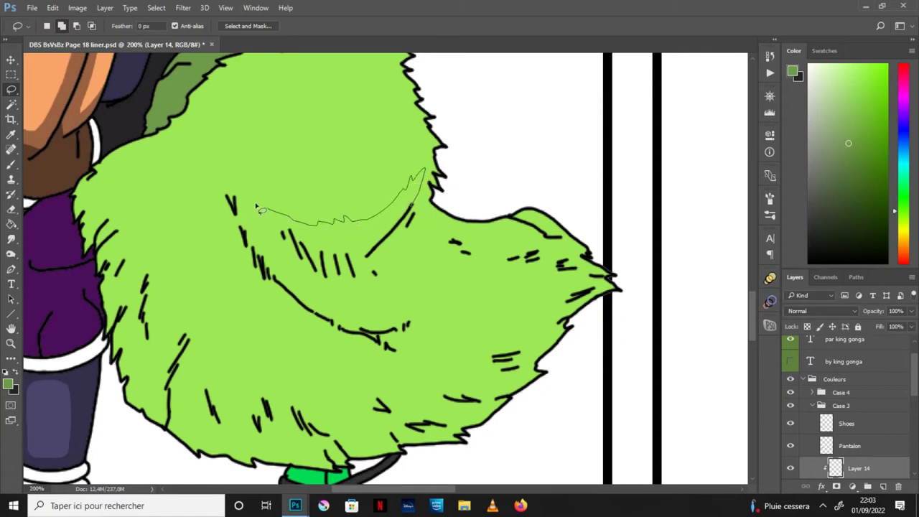
mouse_move(239, 205)
mouse_down()
mouse_move(273, 276)
mouse_move(308, 306)
mouse_move(340, 326)
mouse_move(382, 336)
mouse_move(451, 300)
mouse_move(466, 264)
mouse_up()
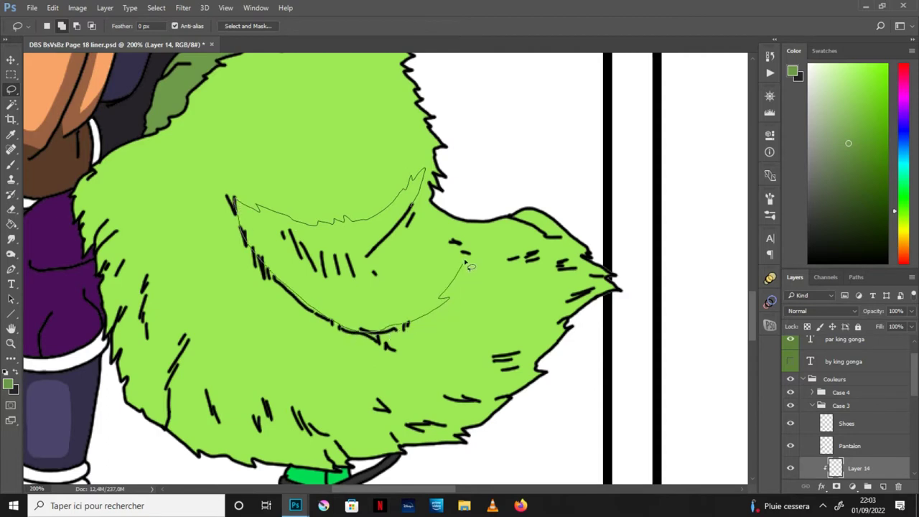
mouse_move(419, 286)
mouse_down()
mouse_move(371, 267)
mouse_move(419, 217)
mouse_move(423, 191)
mouse_up()
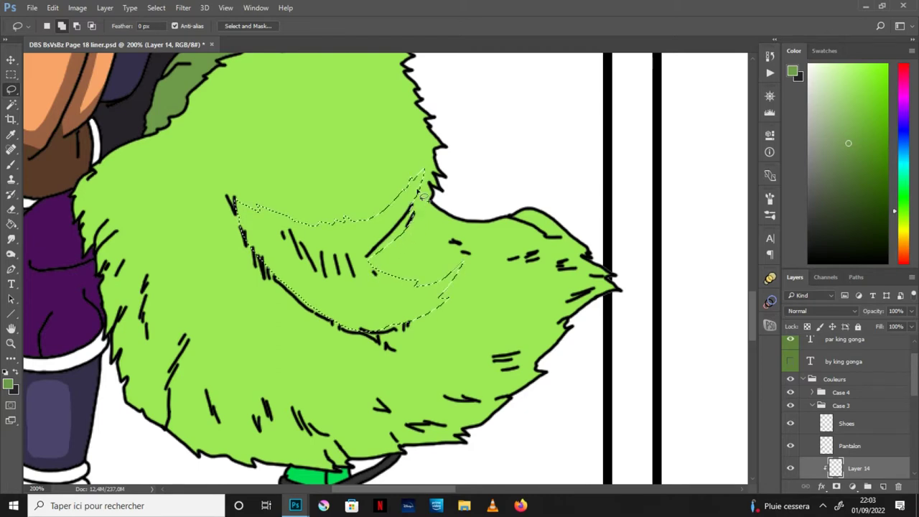
click(11, 224)
click(393, 290)
key(ctrl+d)
click(11, 165)
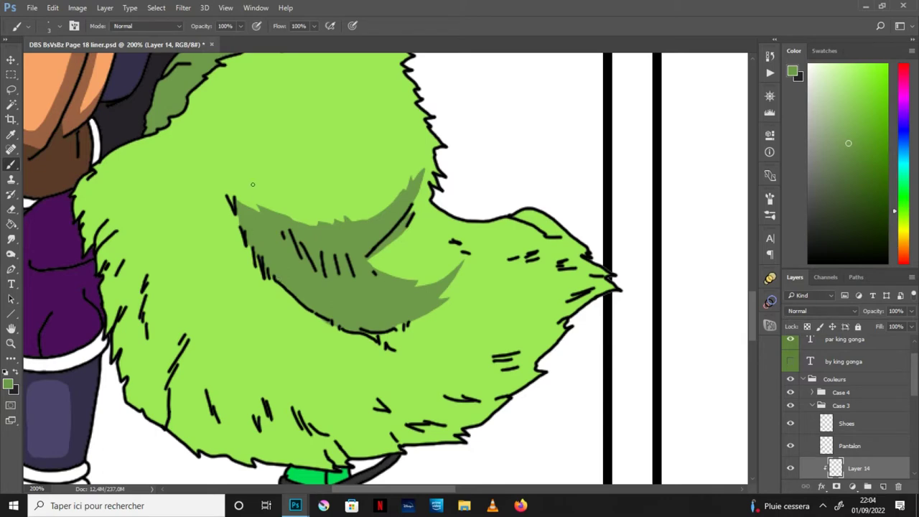
Step: Lasso a jagged shadow band along the fur's lower outer edge from the tip to the waist, fill it with darker green and deselect
key(space)
drag(525, 315, 540, 283)
click(10, 89)
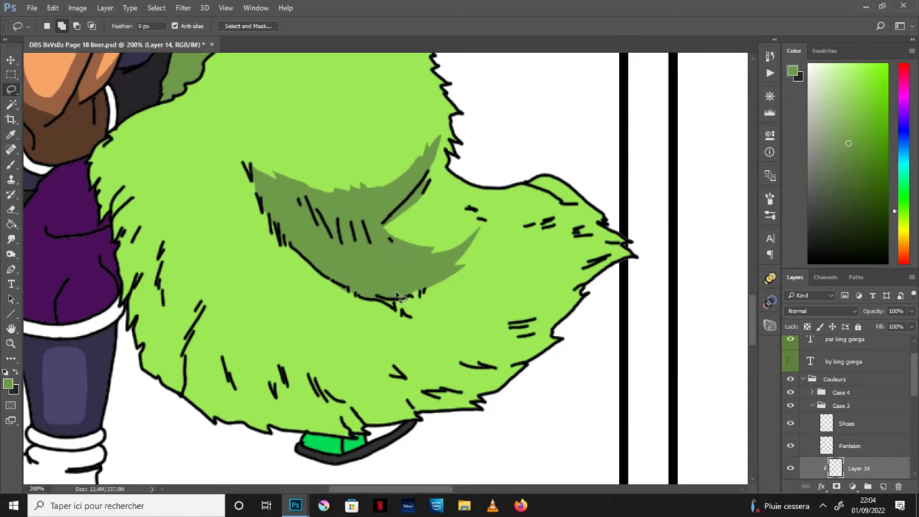
drag(613, 238, 580, 249)
drag(560, 284, 533, 321)
mouse_move(473, 377)
mouse_down()
mouse_move(377, 400)
mouse_move(264, 385)
mouse_up()
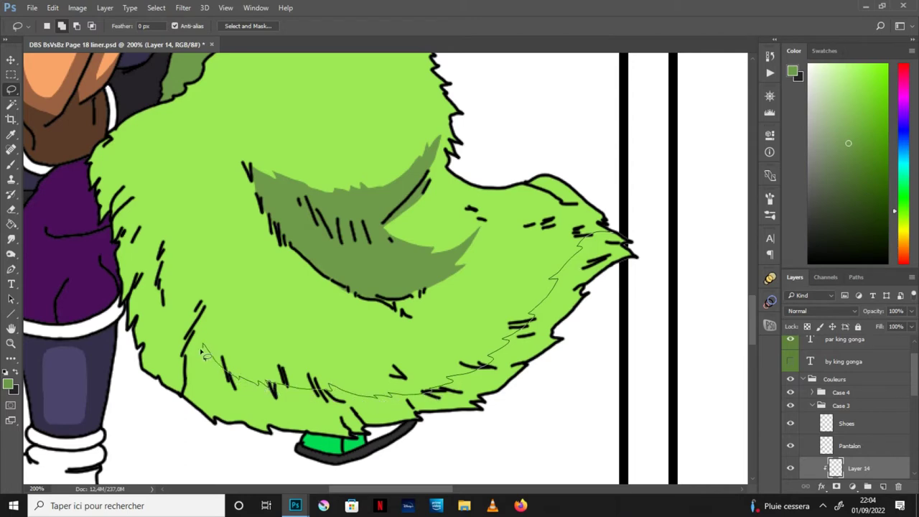
drag(178, 321, 149, 204)
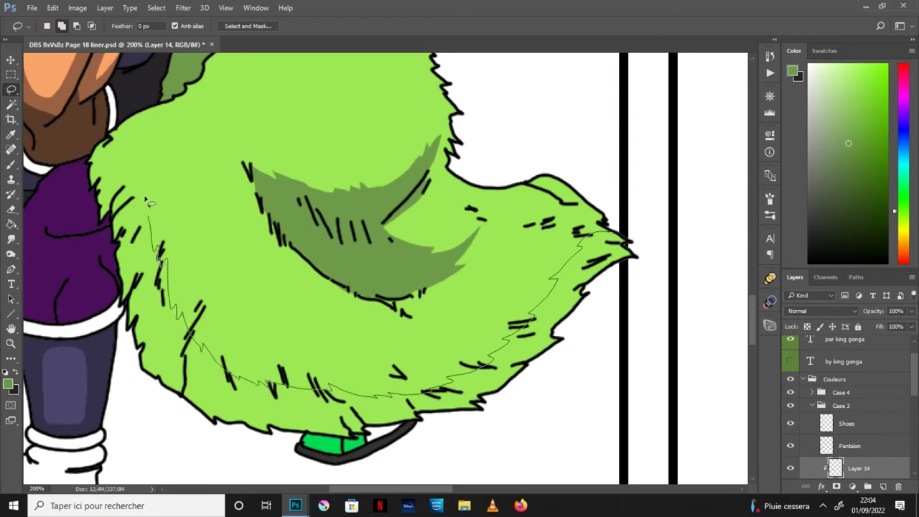
mouse_move(120, 146)
mouse_down()
mouse_move(55, 224)
mouse_move(654, 259)
mouse_move(631, 239)
mouse_up()
key(g)
click(273, 401)
key(ctrl+d)
Step: Check the fur shading on the whole figure and save the document
key(ctrl+minus)
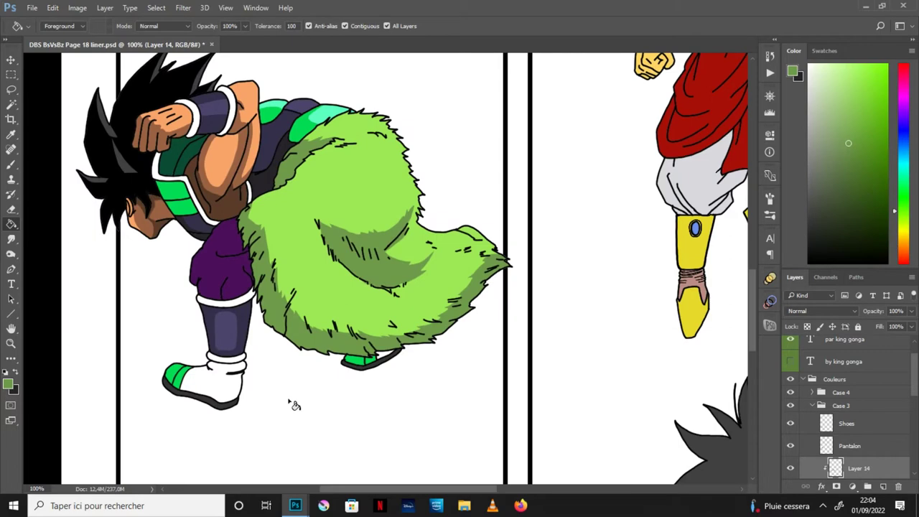
click(11, 328)
drag(497, 345, 481, 376)
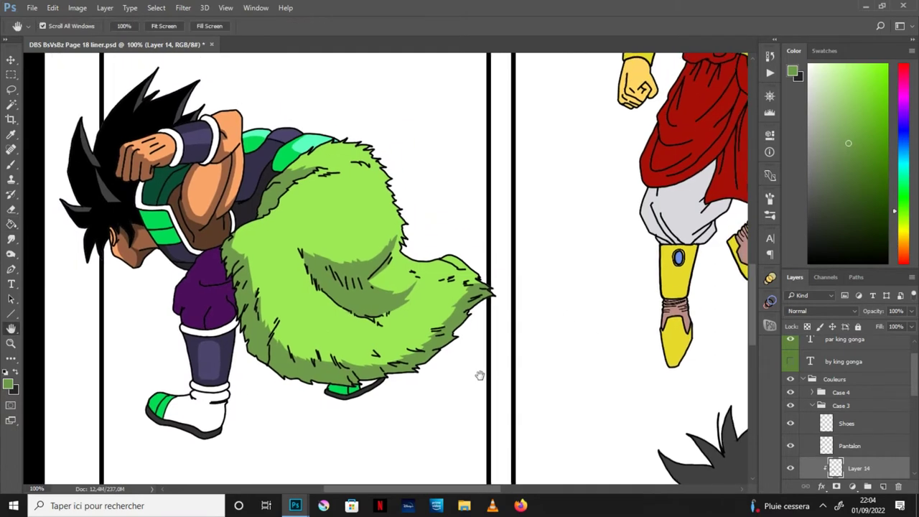
drag(495, 333, 427, 361)
click(32, 8)
click(61, 121)
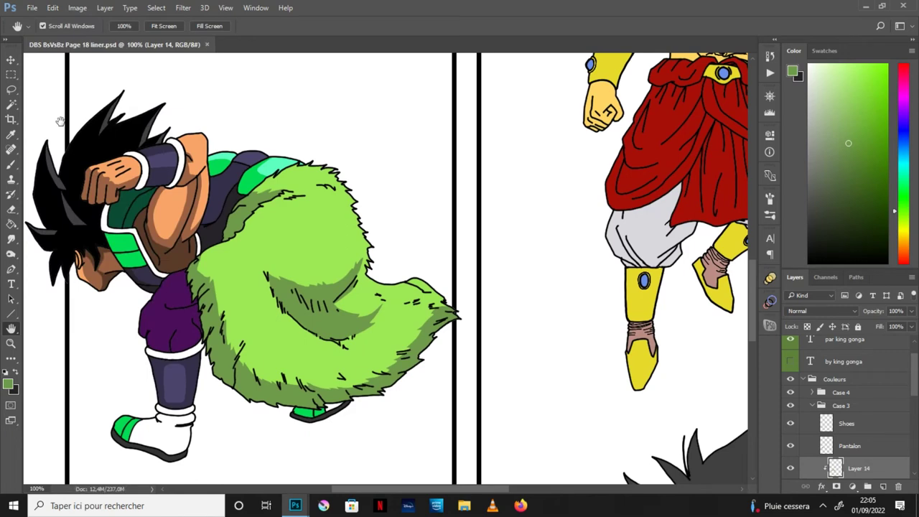
Step: Add a new layer above the Pantalon layer and clip it to Pantalon
drag(582, 403, 522, 379)
click(885, 450)
click(883, 486)
scroll(847, 402, down, 1)
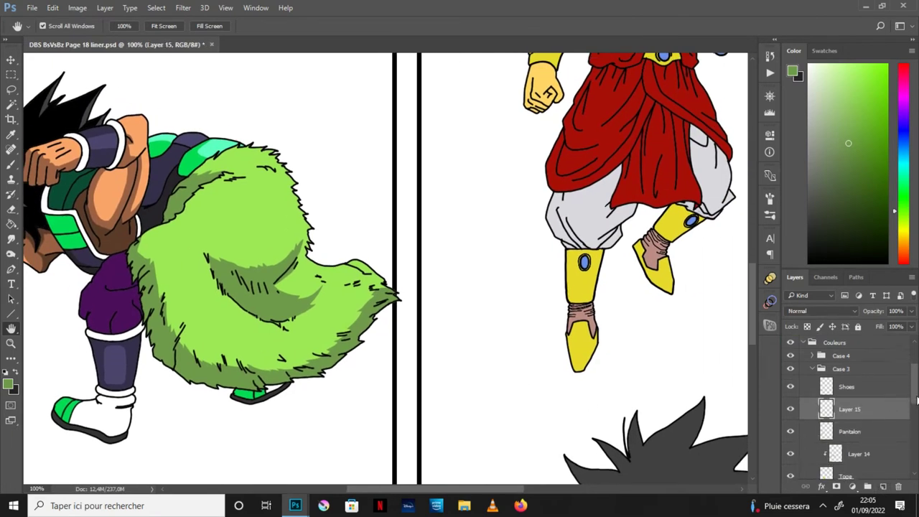
alt+click(871, 421)
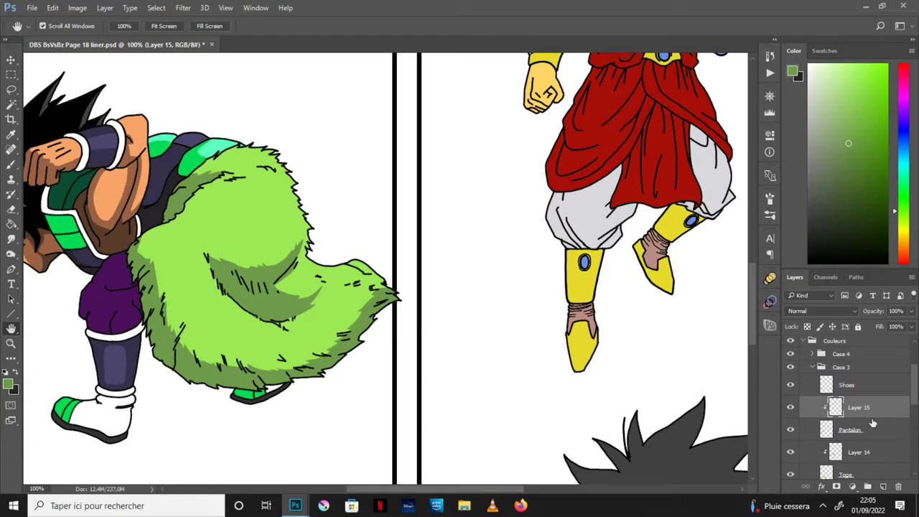
Step: Sample Pantalon shades from the Broly S color chart, with the darkest purple as foreground and the light purple as background color
drag(237, 270, 323, 300)
mouse_move(295, 503)
click(352, 452)
key(i)
click(213, 335)
click(454, 289)
click(16, 372)
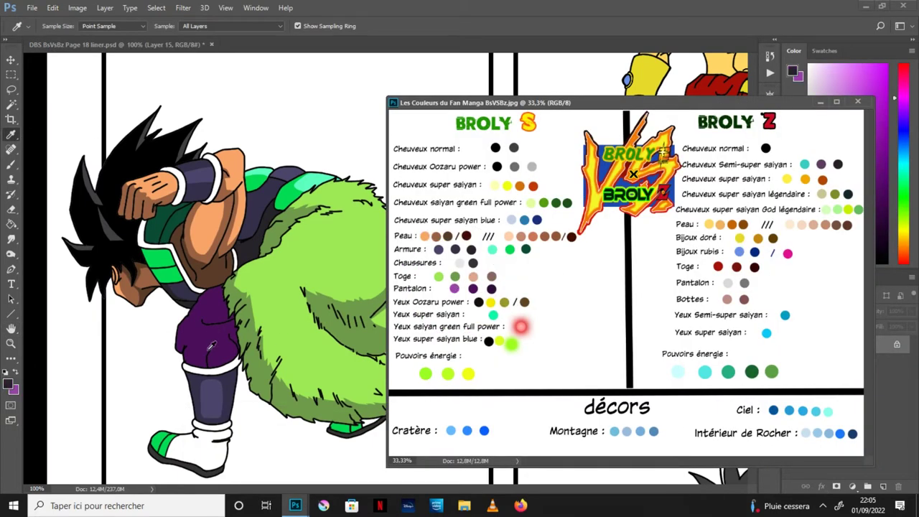
click(820, 102)
key(h)
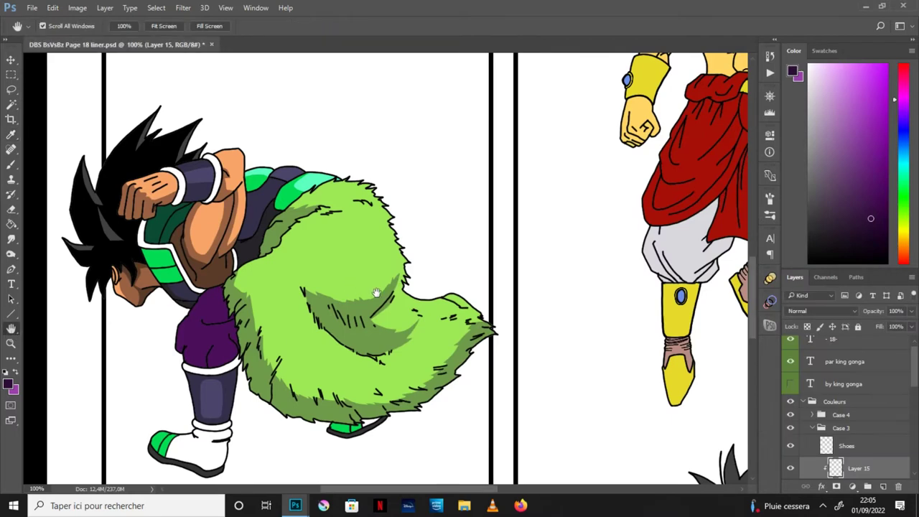
Step: Lasso a rounded highlight over the knee of the trousers, fill it with light purple and clear the selection
drag(362, 280, 405, 292)
key(ctrl+plus)
drag(363, 331, 528, 222)
drag(425, 297, 412, 276)
click(11, 90)
mouse_move(251, 363)
mouse_down()
mouse_move(249, 323)
mouse_move(267, 306)
mouse_move(296, 301)
mouse_move(306, 312)
mouse_move(300, 370)
mouse_move(248, 355)
mouse_up()
key(x)
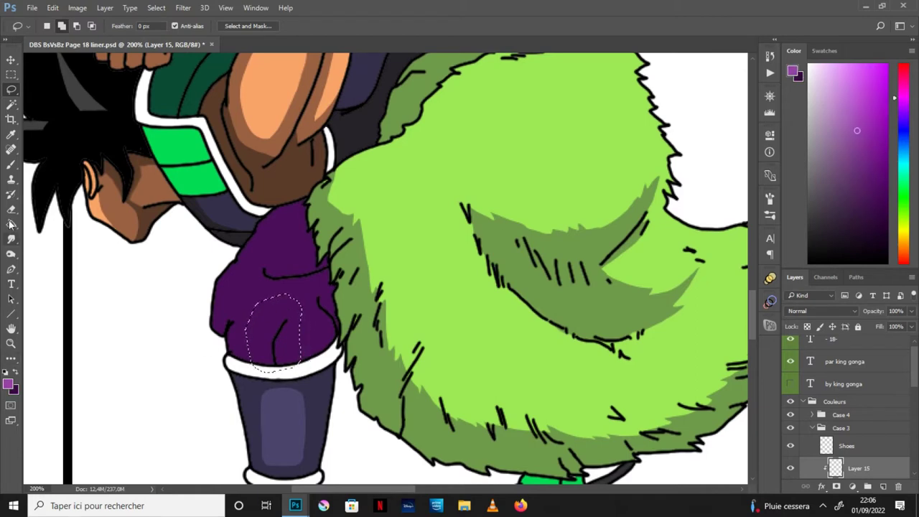
key(g)
click(311, 327)
key(ctrl+d)
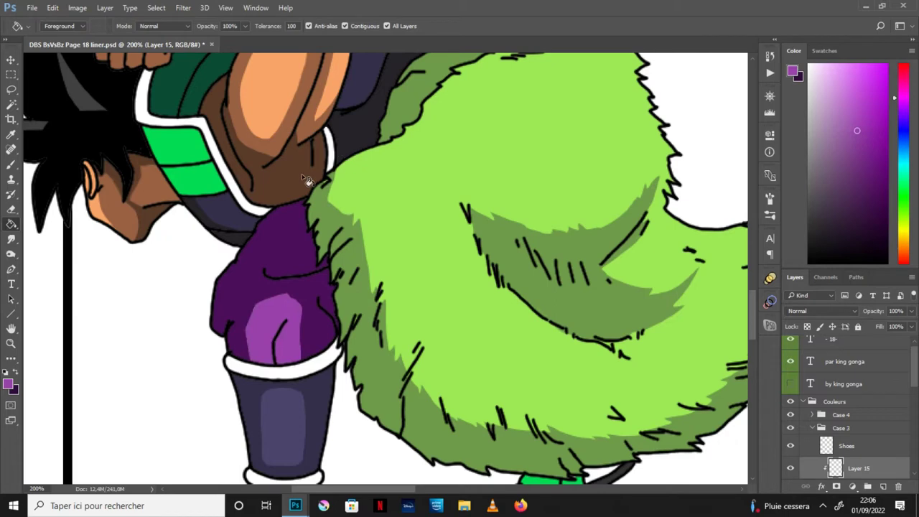
Step: Lasso the shadow along the trousers' thigh fold and outer edge, fill it with the darkest purple and clear the selection
key(l)
key(x)
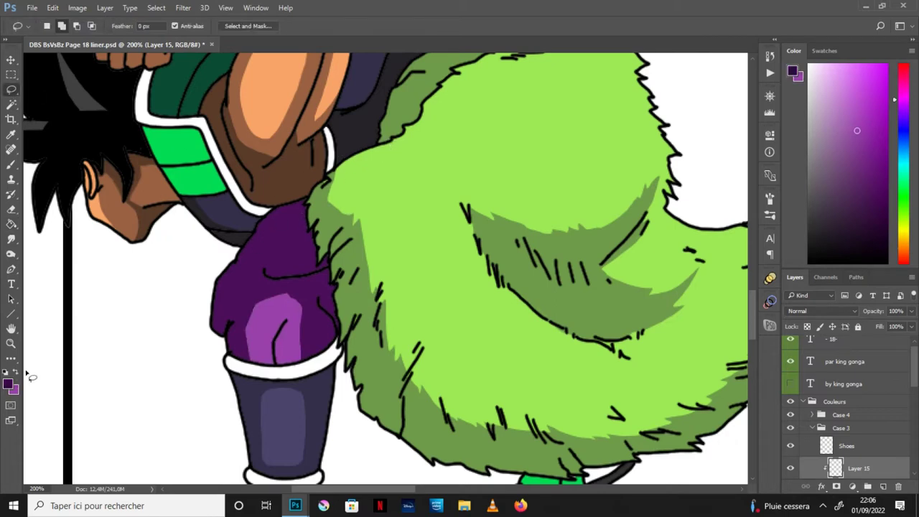
mouse_move(258, 230)
mouse_down()
mouse_move(282, 264)
mouse_move(326, 258)
mouse_move(340, 332)
mouse_move(315, 301)
mouse_move(256, 302)
mouse_move(233, 283)
mouse_move(219, 311)
mouse_move(219, 321)
mouse_move(235, 323)
mouse_move(229, 363)
mouse_move(218, 254)
mouse_move(258, 232)
mouse_up()
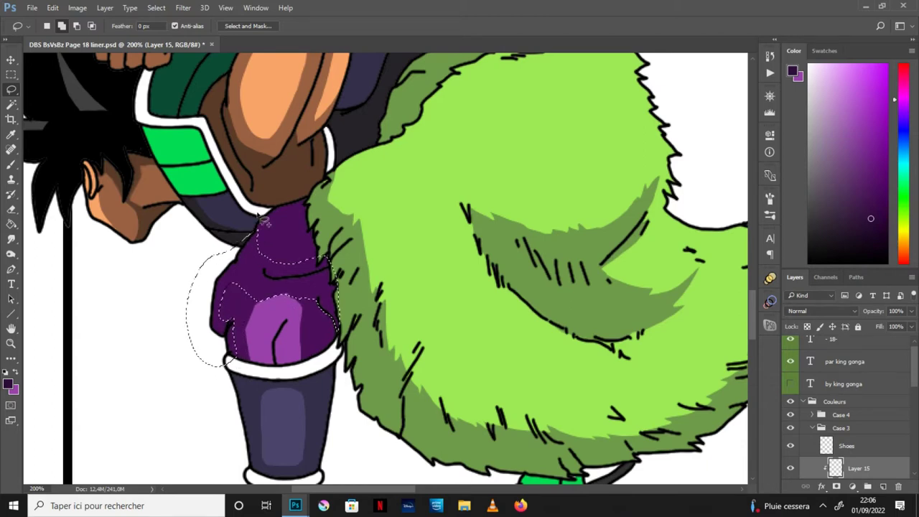
click(12, 225)
key(alt+BackSpace)
key(ctrl+d)
Step: Lasso a narrow shadow on the knee's edge beside the fur, fill it with the darkest purple and clear the selection
key(l)
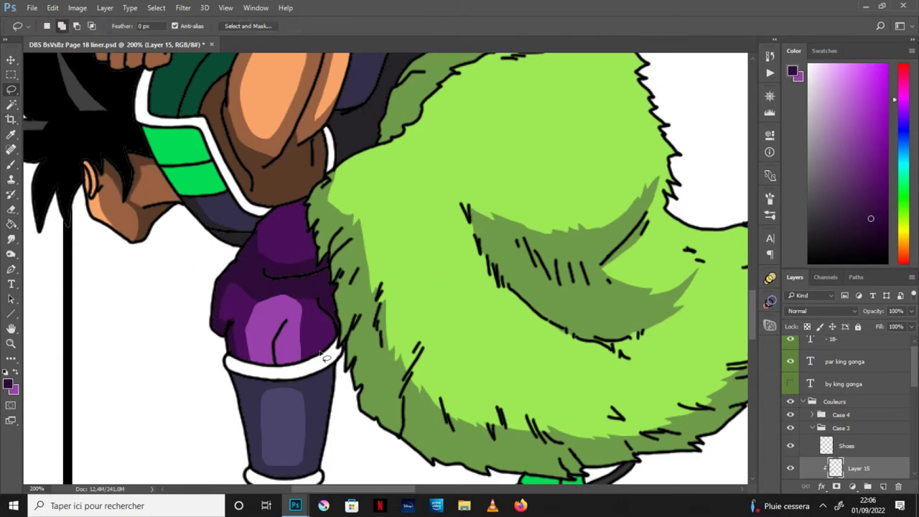
mouse_move(331, 350)
mouse_down()
mouse_move(336, 332)
mouse_move(323, 310)
mouse_move(342, 336)
mouse_move(335, 353)
mouse_up()
click(12, 226)
key(alt+BackSpace)
key(ctrl+d)
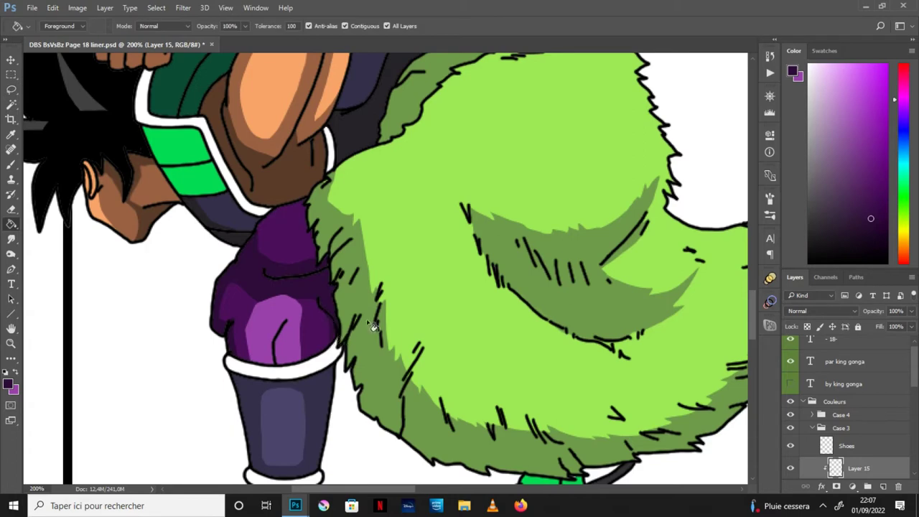
Step: Lasso a strip along the fur-side edge of the light purple knee highlight, delete it and clear the selection
scroll(373, 326, down, 1)
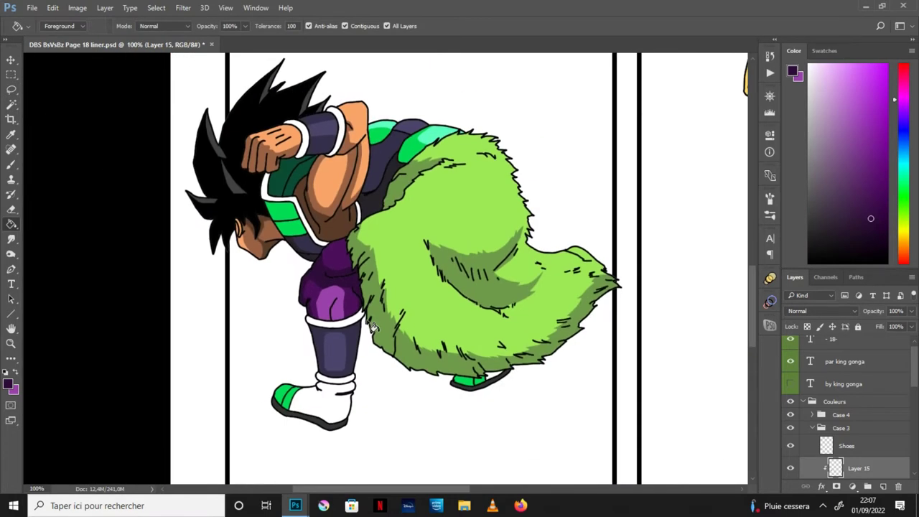
scroll(373, 325, up, 1)
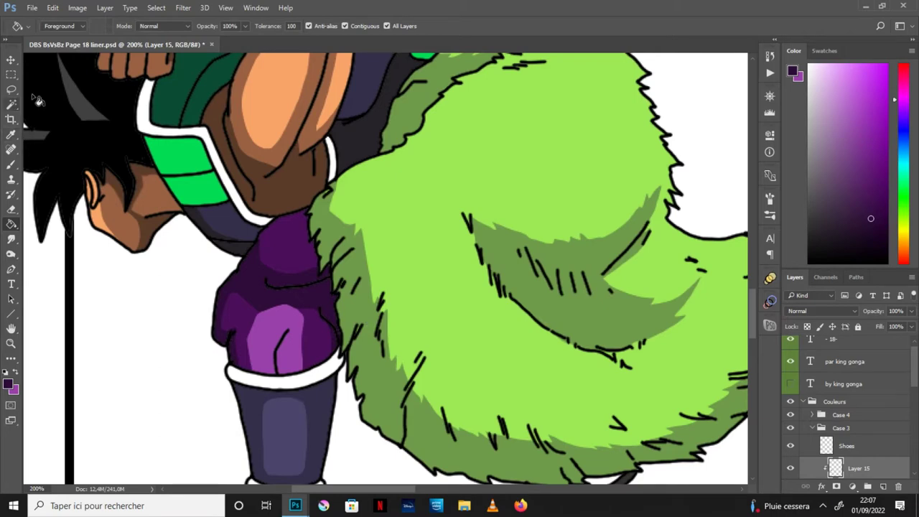
click(11, 90)
mouse_move(293, 374)
mouse_down()
mouse_move(297, 310)
mouse_move(312, 342)
mouse_move(304, 377)
mouse_up()
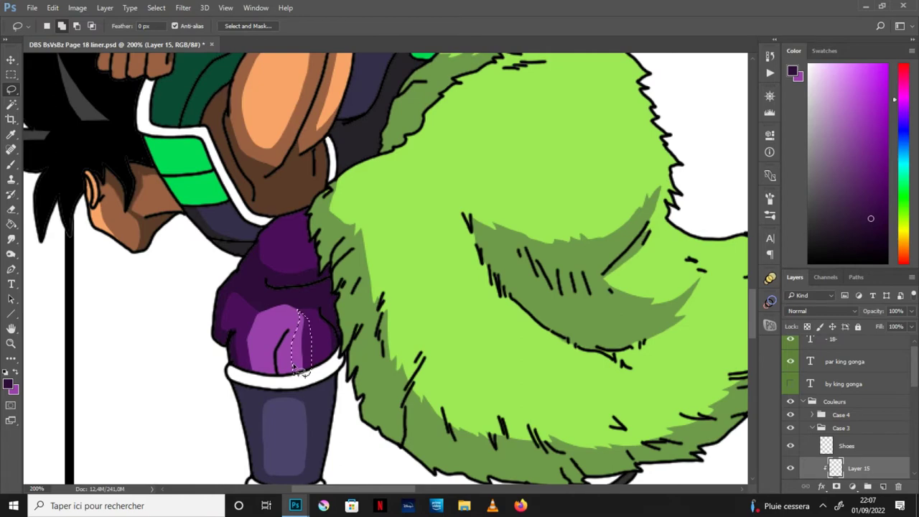
key(Delete)
key(ctrl+d)
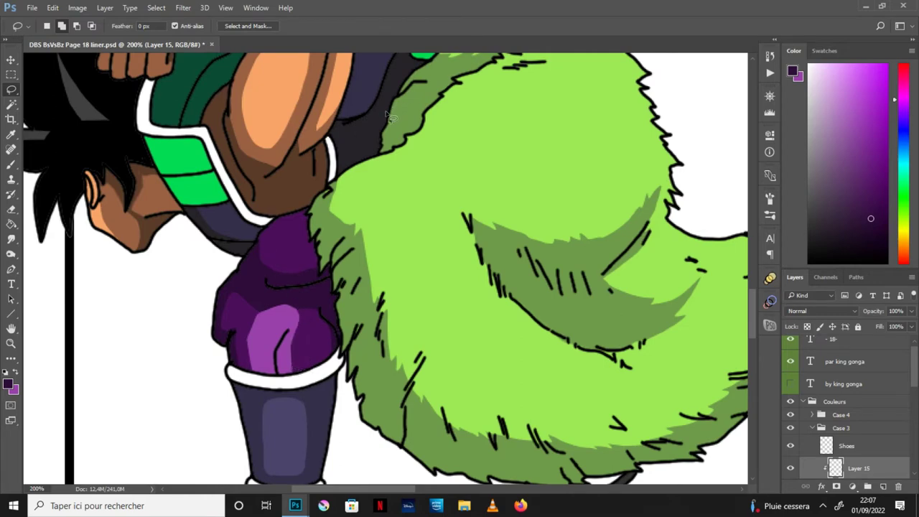
Step: Refine the knee highlight around the crease line with the Eraser and a light purple Brush
click(12, 164)
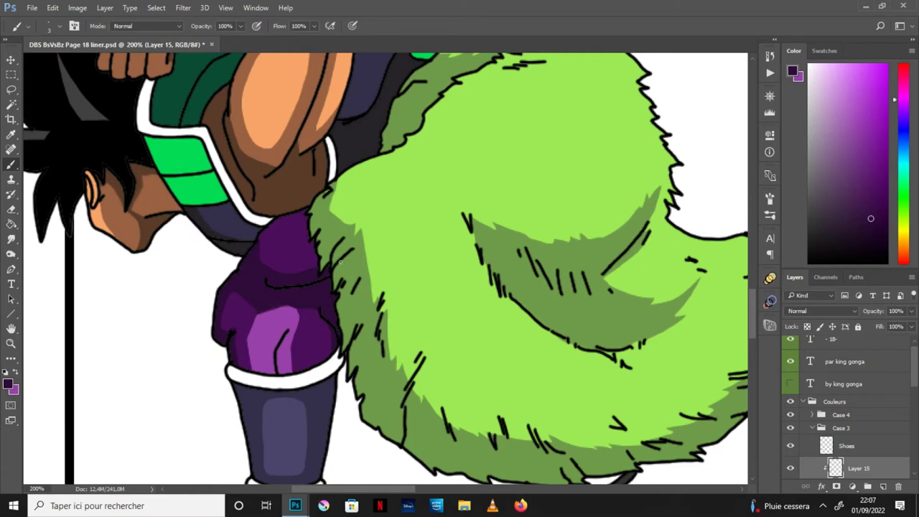
click(13, 209)
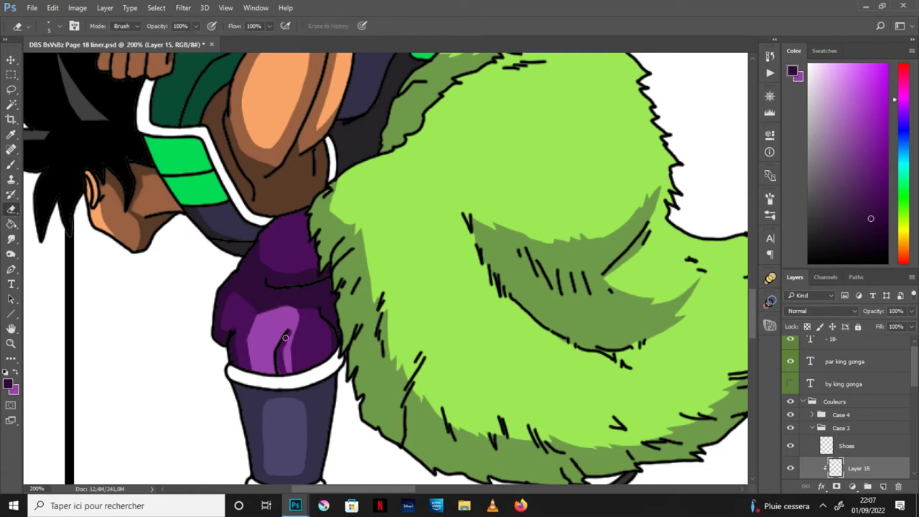
click(18, 374)
key(b)
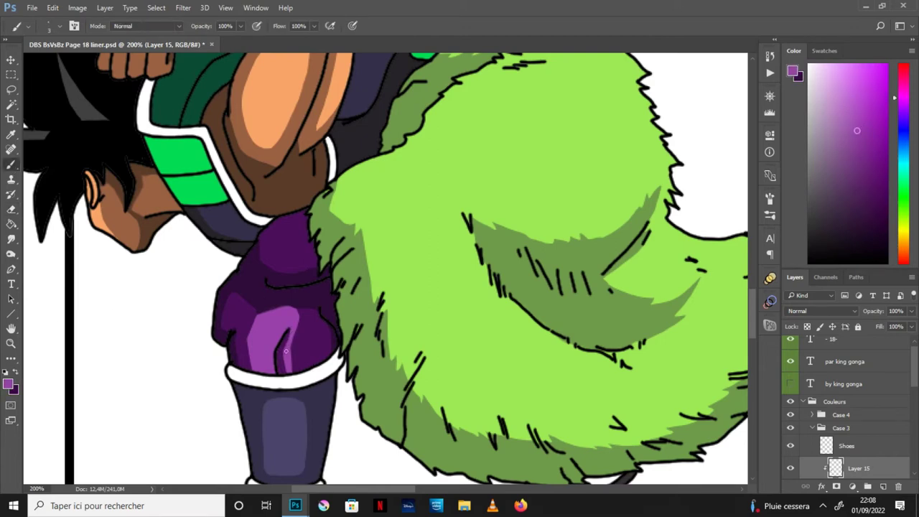
Step: Check the trouser shading at page scale and save the document
key(ctrl+minus)
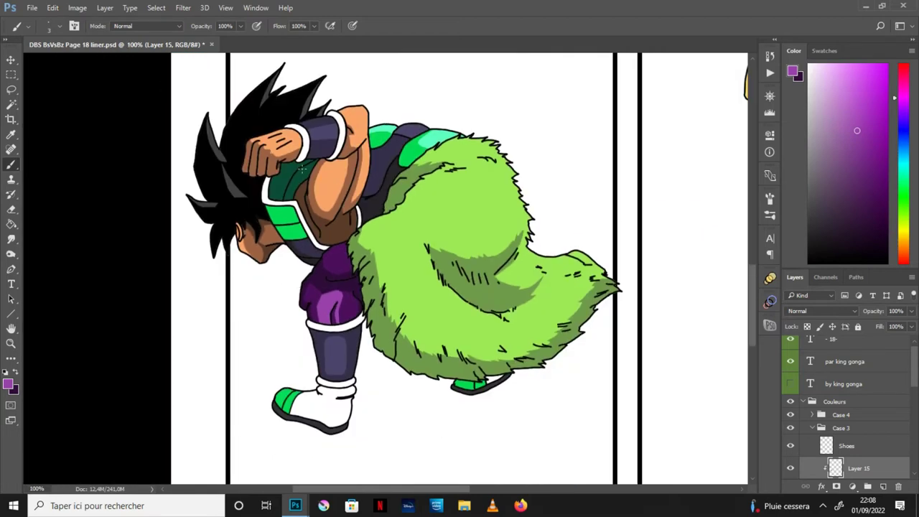
click(13, 331)
drag(531, 164, 507, 191)
key(ctrl+minus)
drag(602, 149, 516, 203)
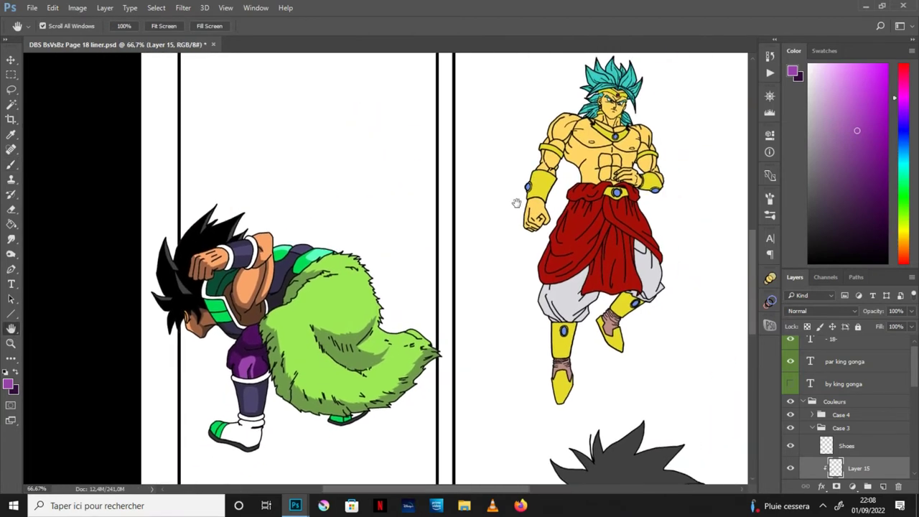
click(32, 8)
click(40, 121)
Step: Add a new layer above the Shoes layer and clip it to Shoes
drag(583, 372, 550, 328)
click(875, 450)
click(884, 487)
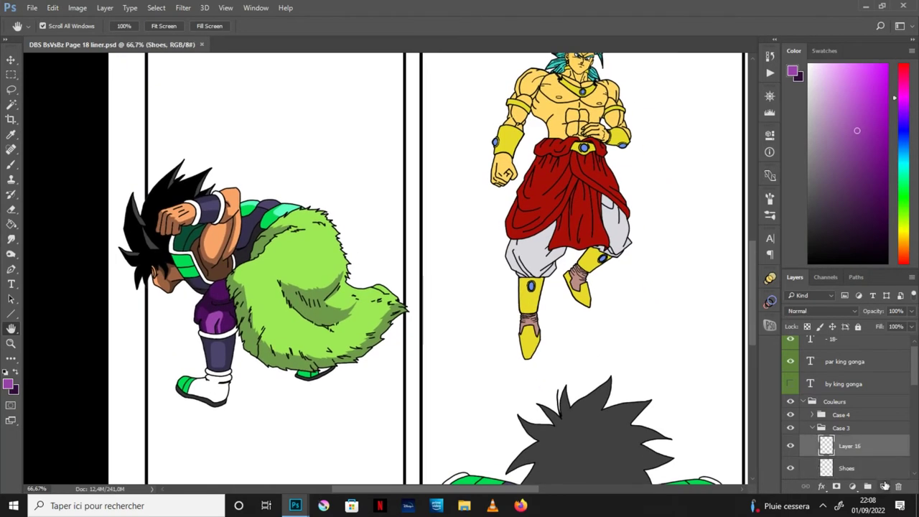
click(885, 487)
alt+click(856, 419)
scroll(856, 418, down, 1)
scroll(349, 319, up, 5)
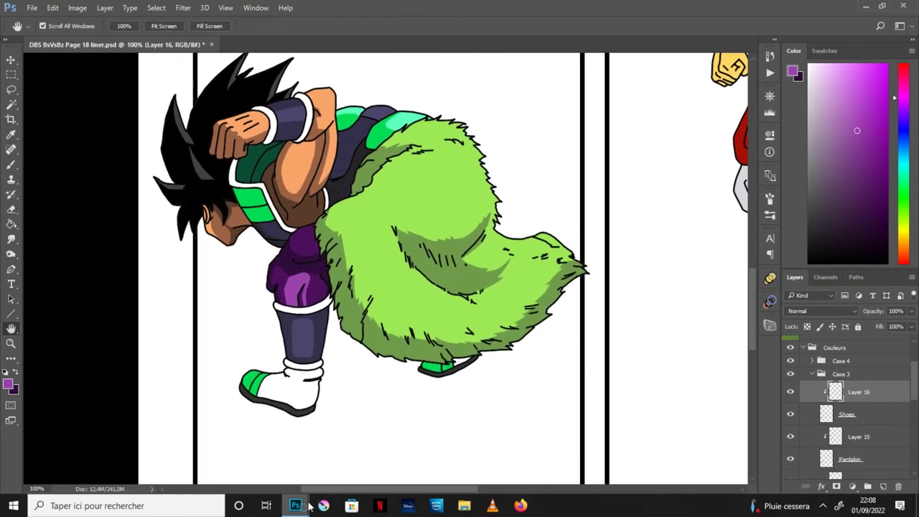
Step: Sample the dark green Armure shade as foreground and the light grey Chaussures shade as background from the Broly S color chart
click(295, 506)
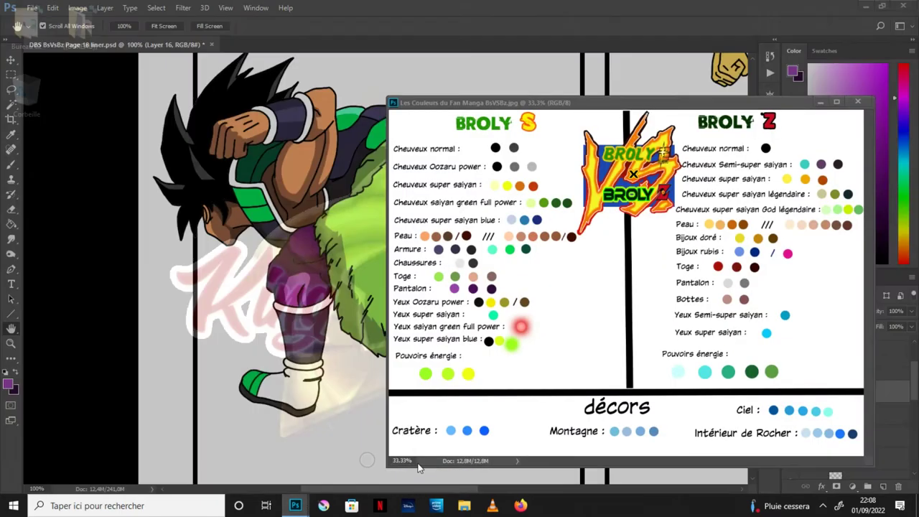
key(i)
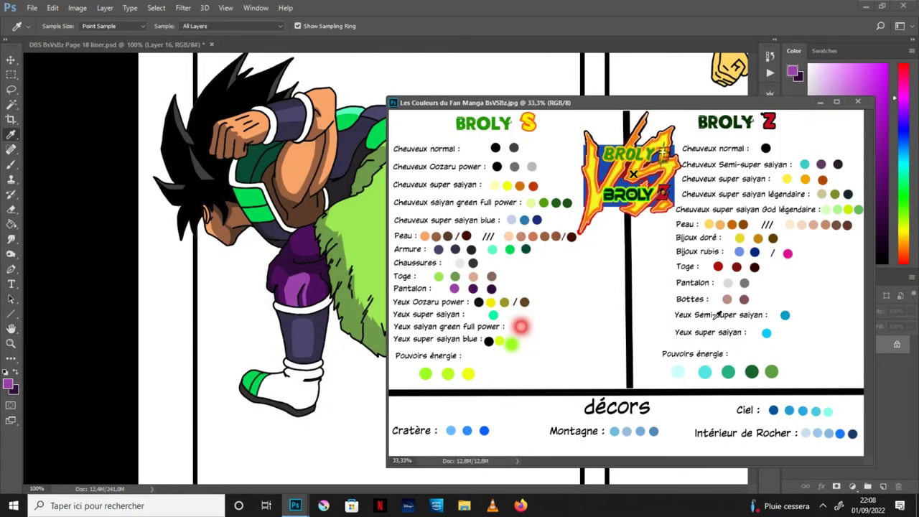
click(461, 264)
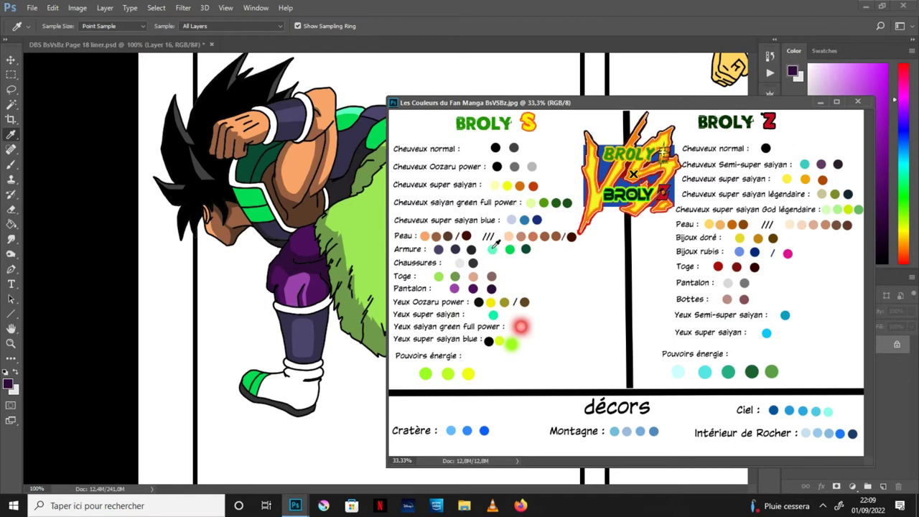
click(526, 249)
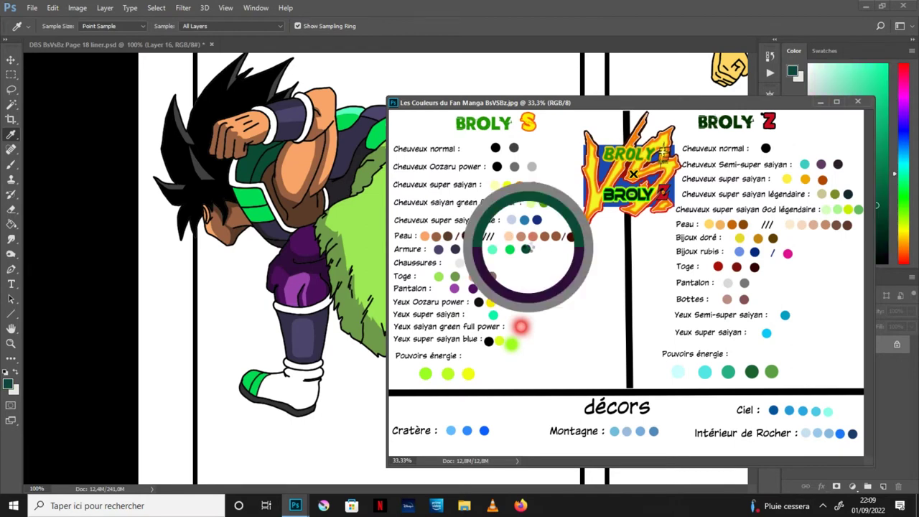
click(820, 102)
Step: Make the light grey the foreground color and darken it to a medium neutral grey for the shoe shadows
click(11, 328)
drag(380, 326, 425, 283)
key(ctrl+plus)
click(16, 372)
click(807, 100)
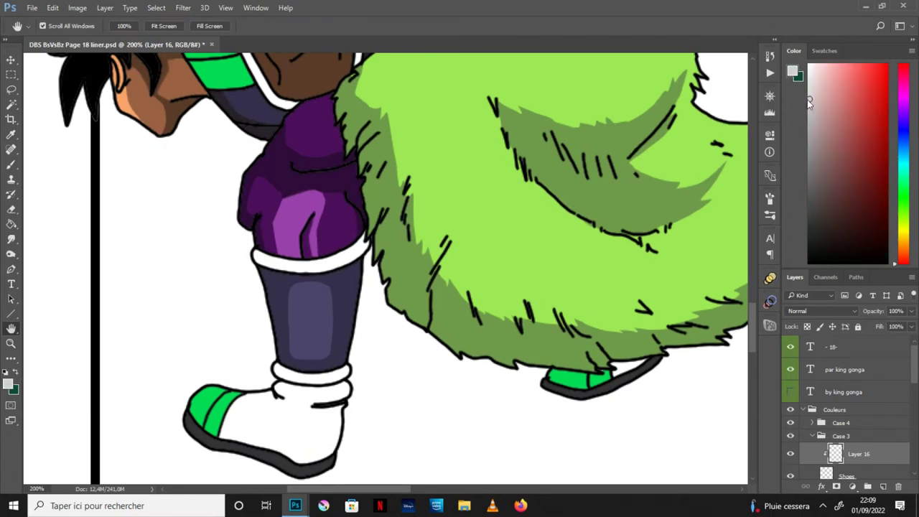
click(808, 111)
click(808, 125)
click(810, 133)
Step: Lasso the ankle cuff and heel side of the front shoe, fill the shadow with medium grey and clear the selection
click(11, 90)
drag(285, 397, 321, 397)
mouse_move(314, 445)
mouse_down()
mouse_move(285, 455)
mouse_move(296, 466)
mouse_move(335, 458)
mouse_move(355, 413)
mouse_move(351, 383)
mouse_move(286, 399)
mouse_up()
key(g)
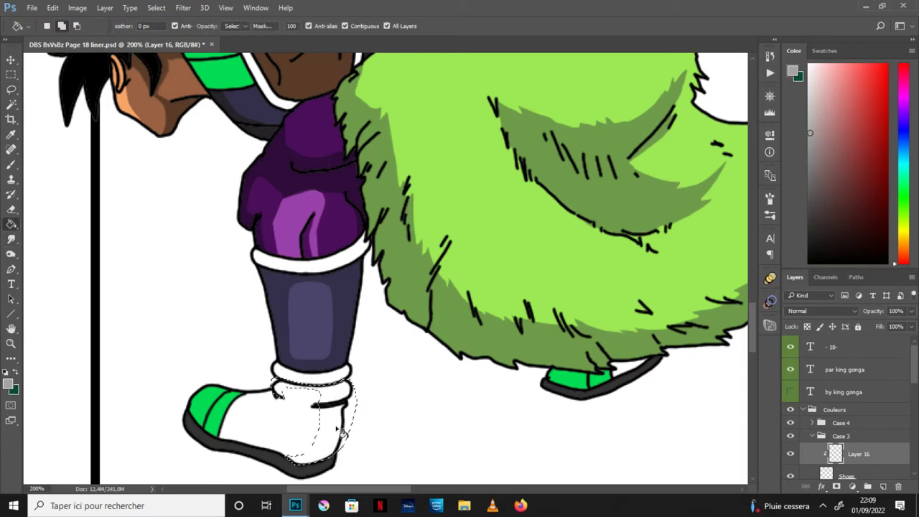
click(342, 431)
key(ctrl+d)
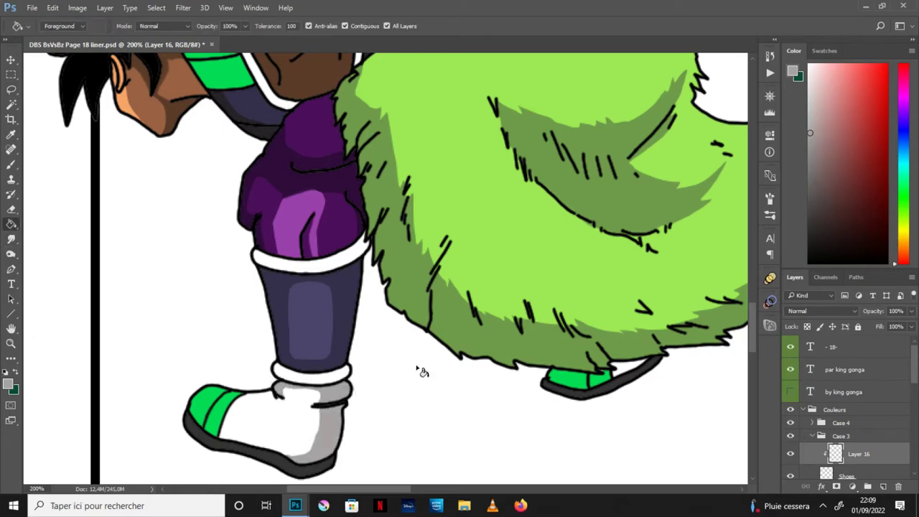
Step: Fill the white part of the rear shoe with medium grey and its green toe section with dark green
click(655, 357)
click(17, 372)
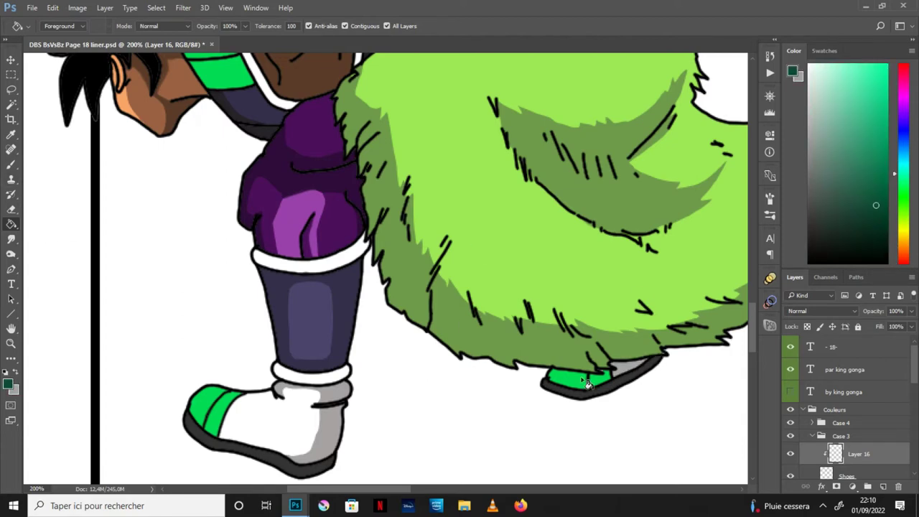
click(610, 380)
Step: Lasso the upper edge of the front shoe's green toe cap, fill it with dark green and clear the selection
key(l)
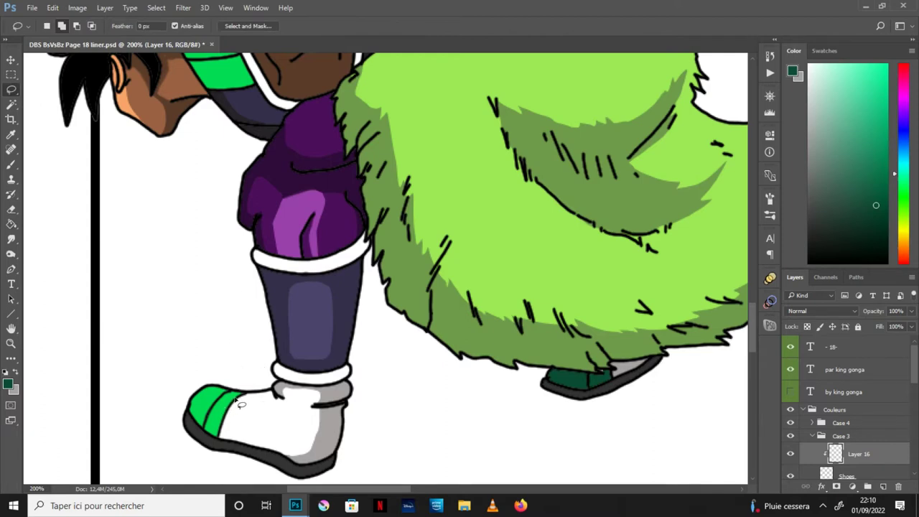
mouse_move(189, 385)
mouse_down()
mouse_move(242, 402)
mouse_move(215, 409)
mouse_up()
click(11, 223)
click(240, 403)
key(ctrl+d)
Step: Brush dark green further down the front shoe's toe cap to enlarge its shadow, undoing a stray stroke
key(b)
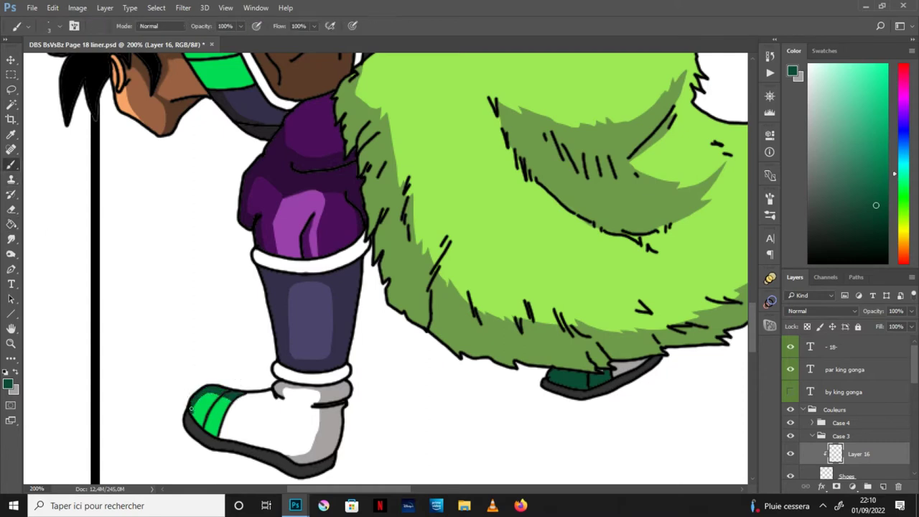
key(ctrl+minus)
key(ctrl+minus)
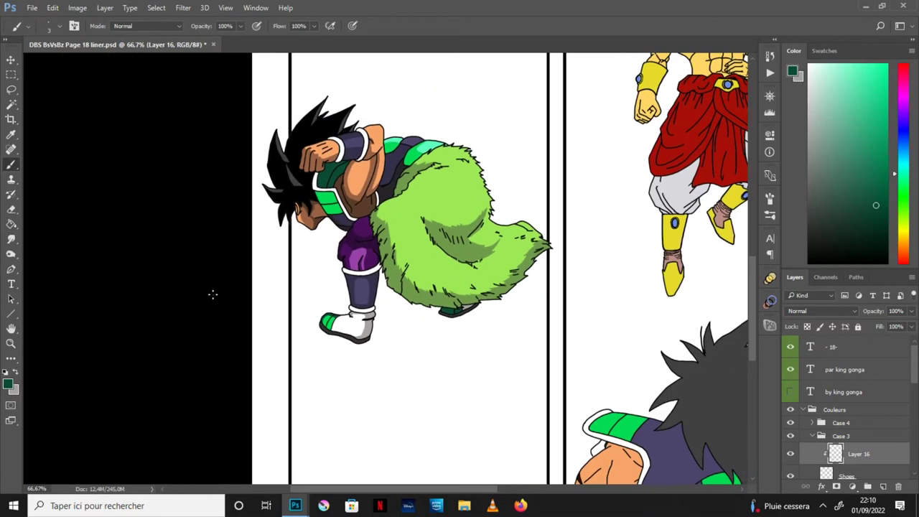
key(ctrl+plus)
key(ctrl+plus)
click(11, 330)
drag(284, 363, 308, 275)
key(ctrl+plus)
key(b)
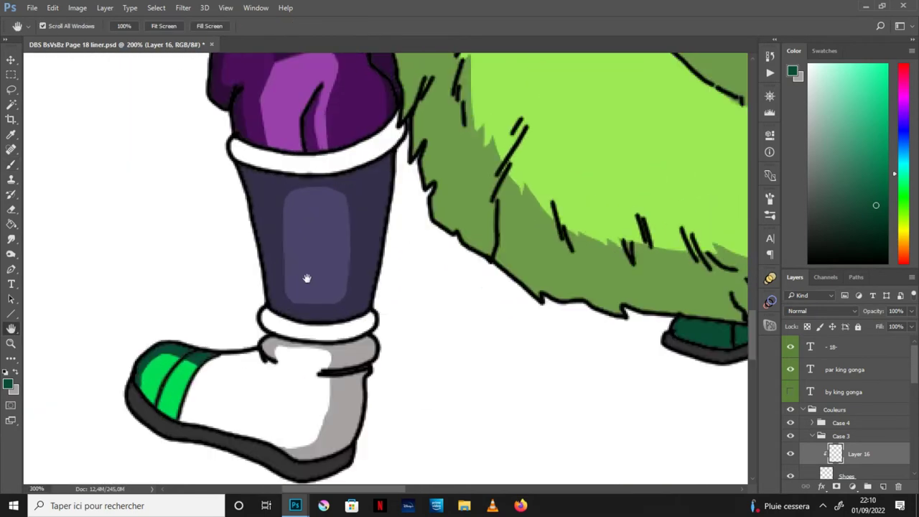
key(space)
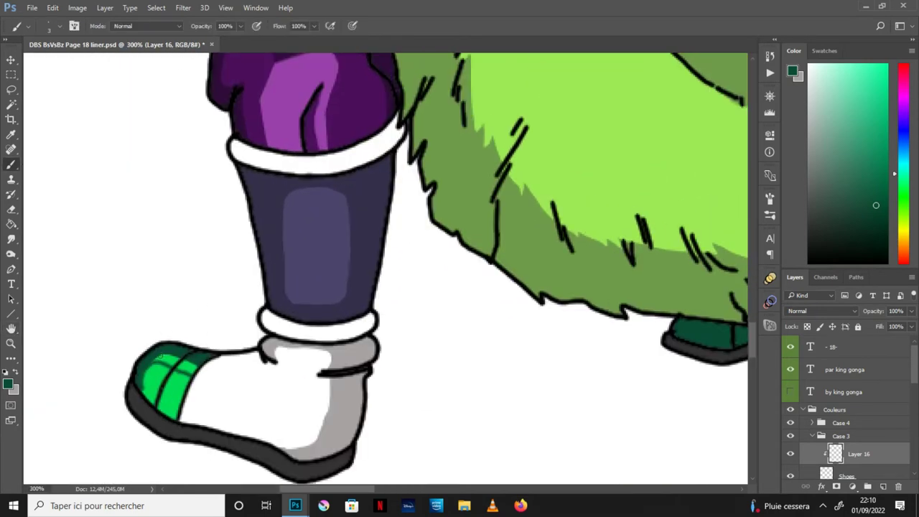
key(ctrl+z)
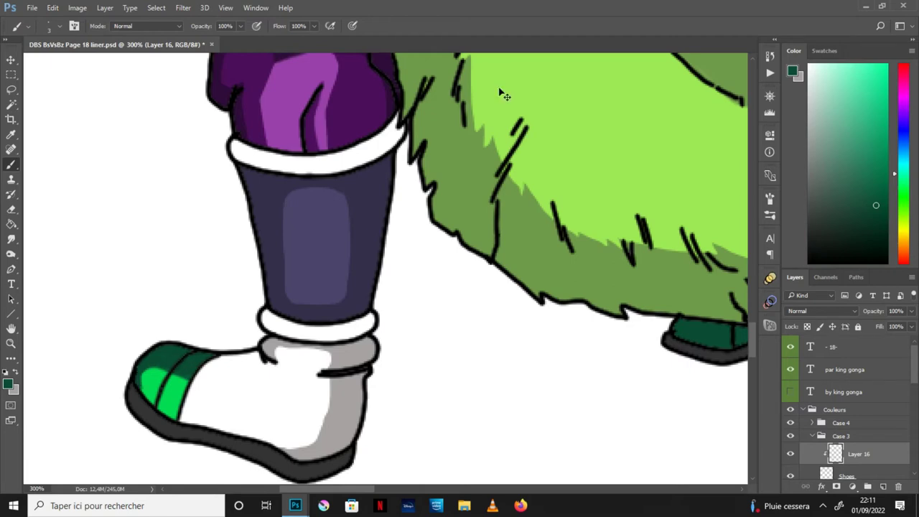
Step: On the clipped layer above Armure, lasso the tail-side half of both white bands on the front leg guard and fill them with medium grey
key(ctrl+minus)
key(ctrl+minus)
click(11, 329)
drag(571, 316, 519, 354)
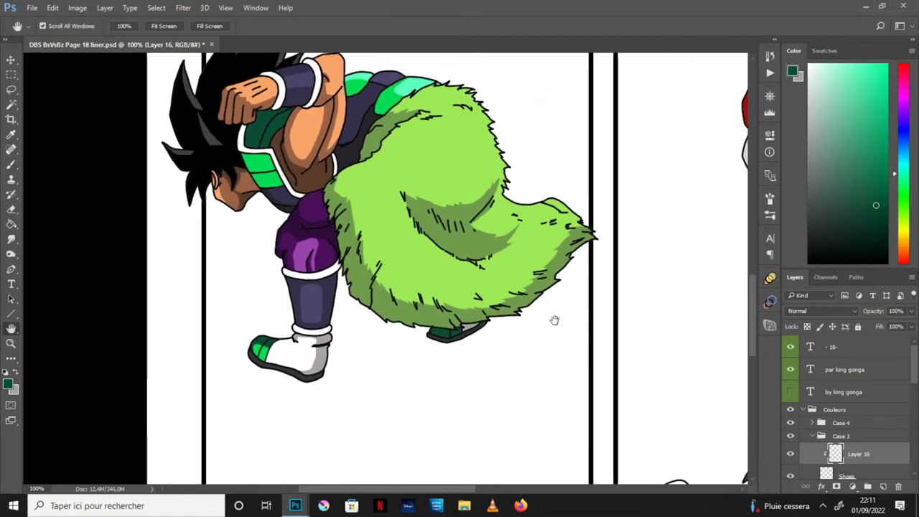
key(ctrl+plus)
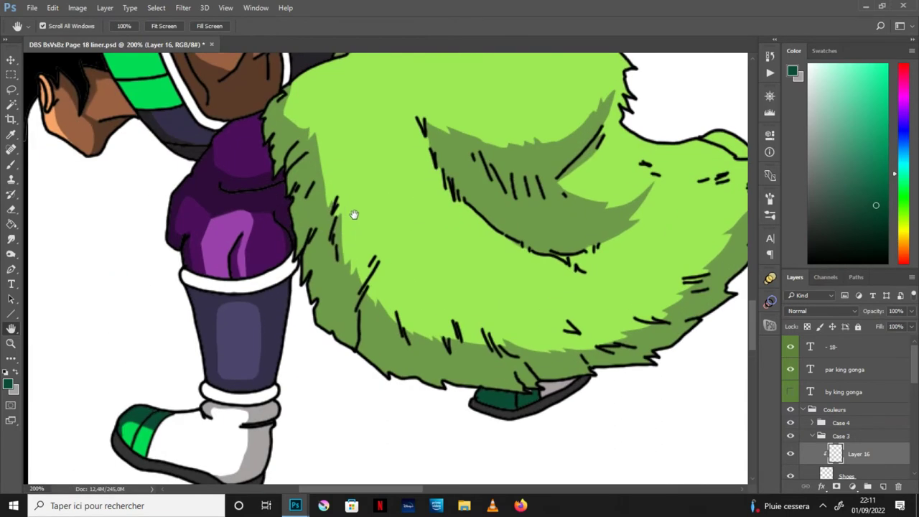
drag(392, 454, 391, 429)
drag(916, 367, 917, 422)
click(882, 394)
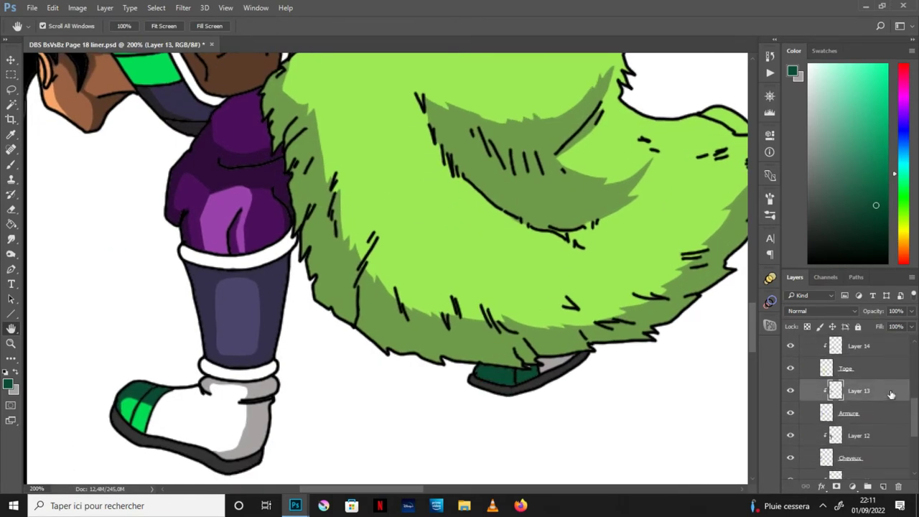
key(l)
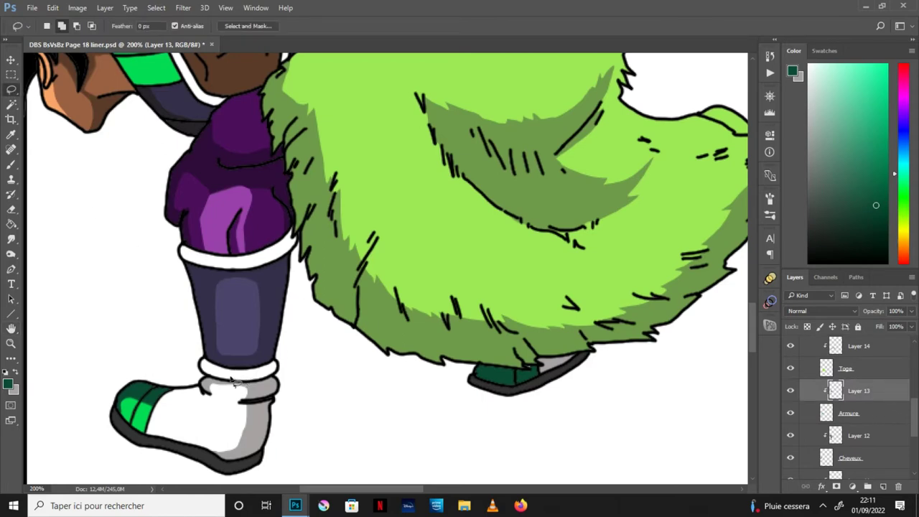
mouse_move(231, 371)
mouse_down()
mouse_move(280, 375)
mouse_move(231, 381)
mouse_up()
mouse_move(240, 262)
mouse_down()
mouse_move(283, 235)
mouse_move(304, 242)
mouse_move(242, 263)
mouse_up()
key(x)
key(g)
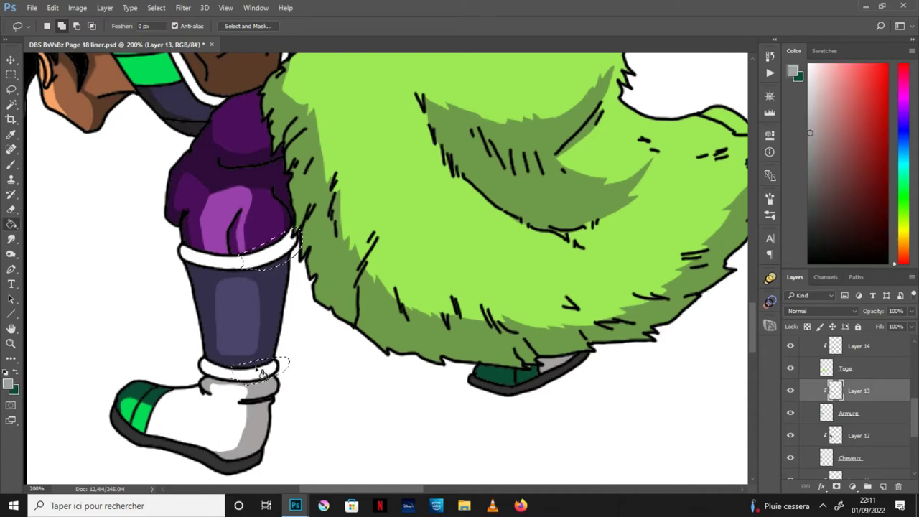
click(305, 248)
key(ctrl+d)
Step: Fill the white trim of the chest armour with the medium grey shadow color
key(ctrl+minus)
click(11, 328)
drag(448, 85, 420, 246)
ctrl+click(420, 246)
key(g)
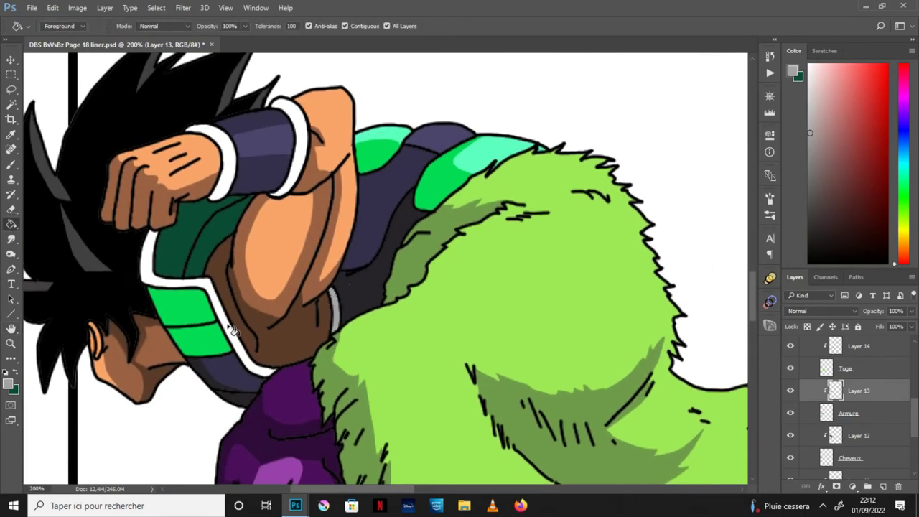
click(234, 330)
Step: Lasso part of both white trims on the raised arm's wristband and fill them with medium grey
click(11, 89)
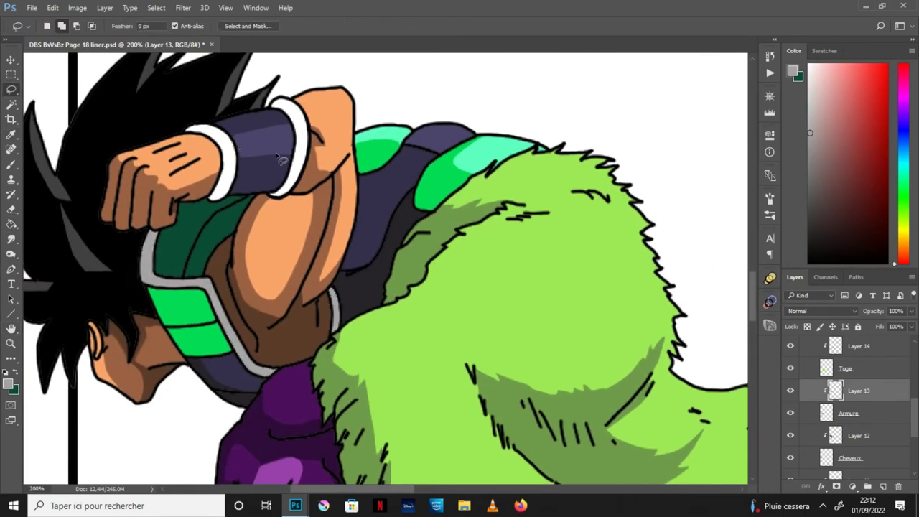
mouse_move(228, 160)
mouse_down()
mouse_move(244, 170)
mouse_move(226, 224)
mouse_move(211, 176)
mouse_move(226, 158)
mouse_up()
mouse_move(305, 154)
mouse_down()
mouse_move(284, 208)
mouse_move(267, 176)
mouse_move(308, 152)
mouse_up()
key(g)
Step: Zoom out to check the shaded crouching figure against the page and save the document
key(ctrl+minus)
key(h)
drag(547, 352, 498, 279)
key(ctrl+minus)
drag(543, 252, 442, 318)
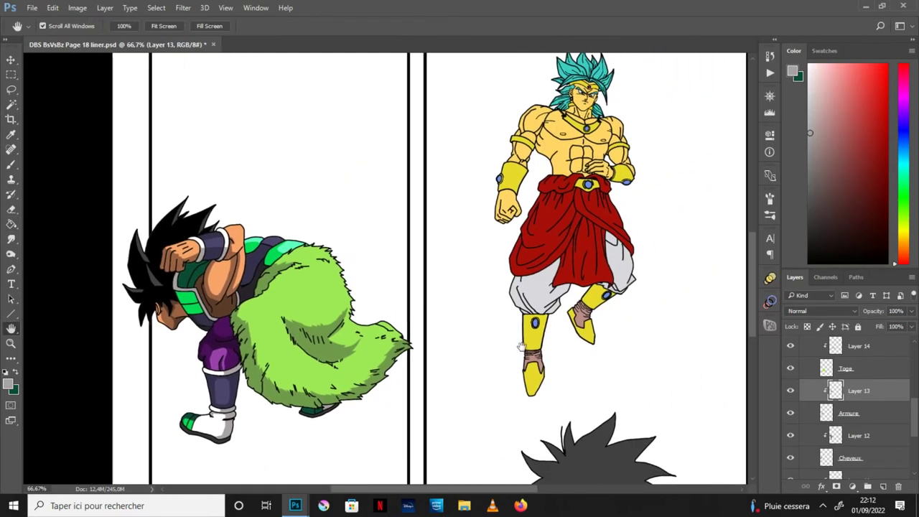
key(ctrl+minus)
drag(545, 309, 484, 293)
click(31, 7)
click(123, 128)
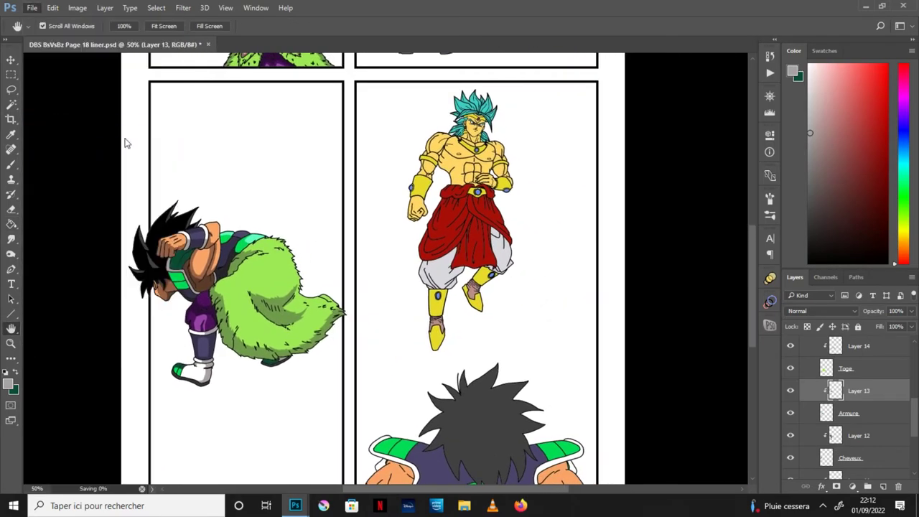
Step: Collapse the Case 3 group, expand the Case 4 group and make its Bs-Hair layer active
drag(546, 285, 519, 359)
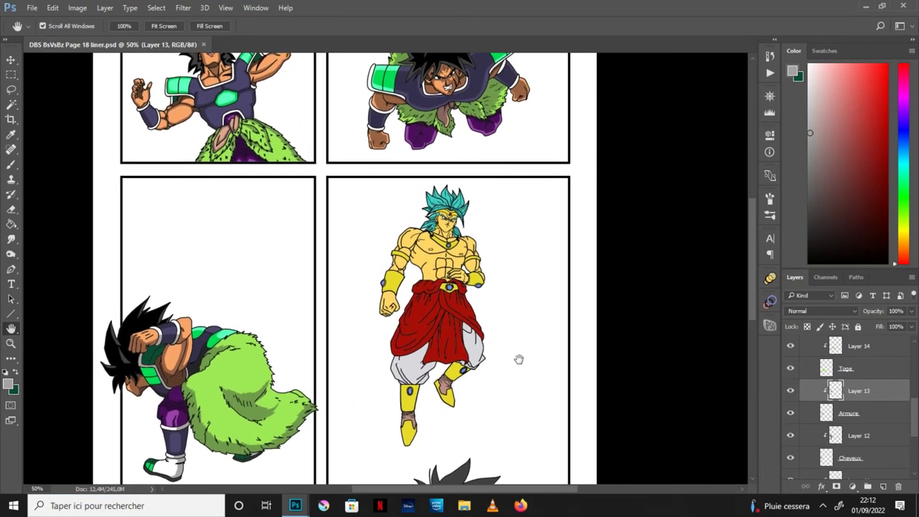
key(ctrl+minus)
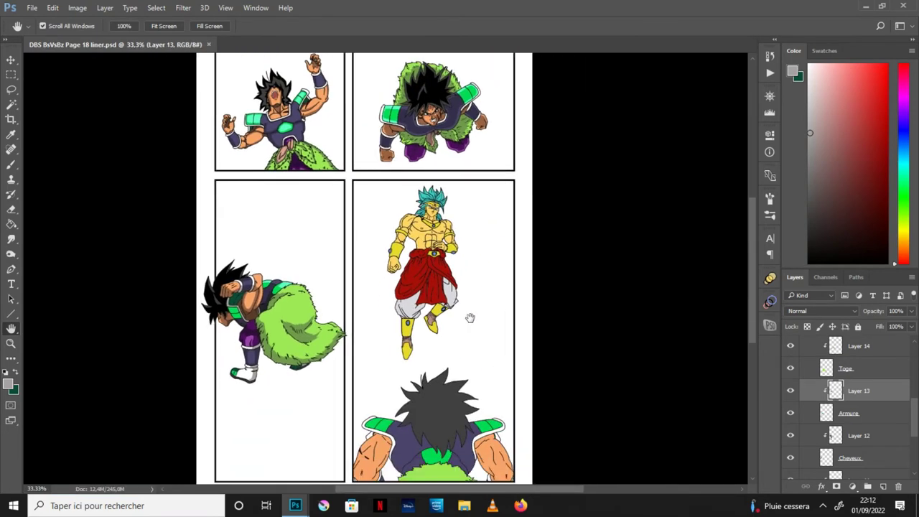
scroll(898, 402, up, 3)
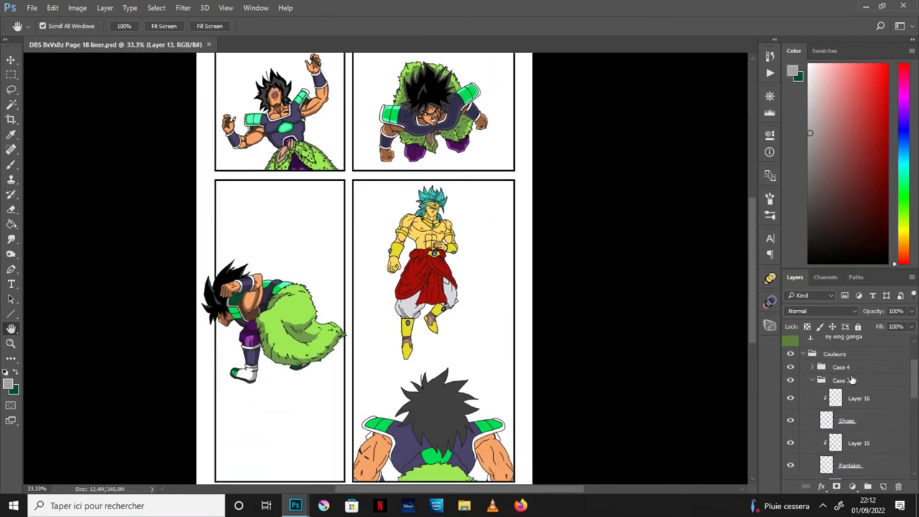
click(851, 380)
scroll(898, 416, down, 5)
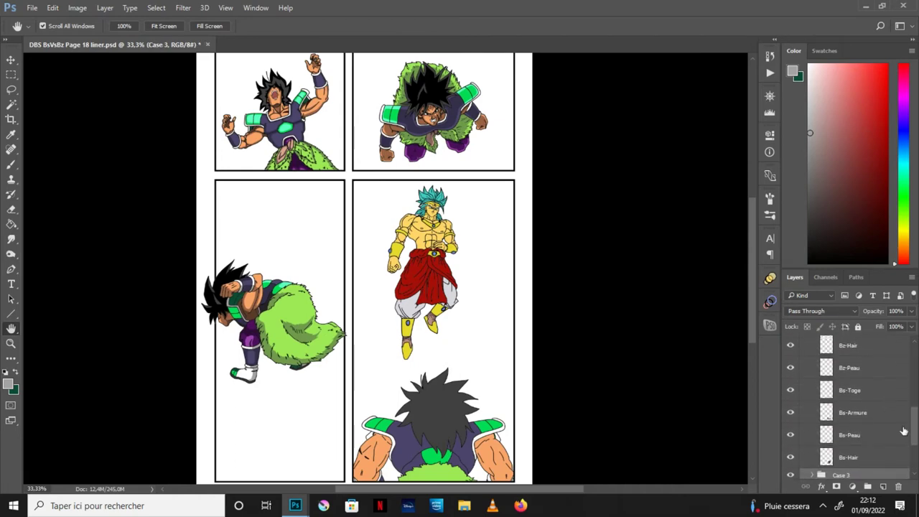
click(855, 457)
scroll(904, 440, down, 1)
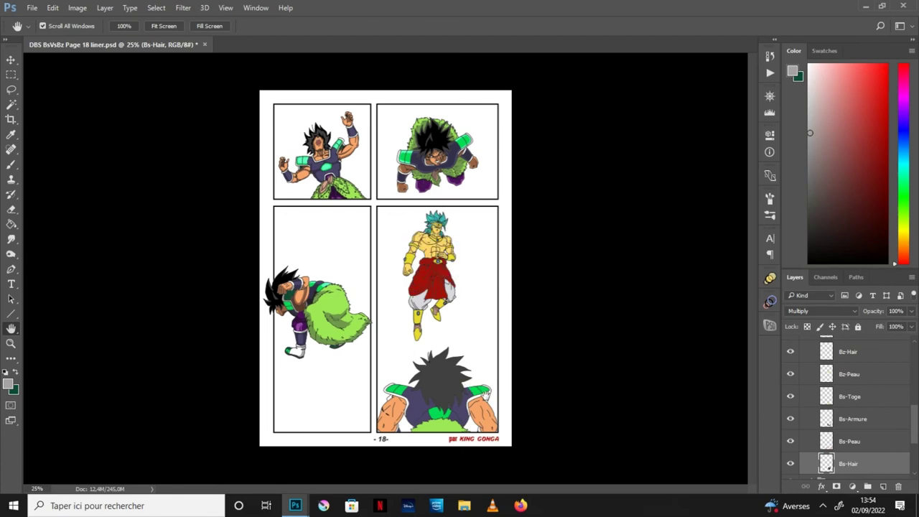
Step: Add a new layer above Bs-Hair and clip it to Bs-Hair
key(ctrl+plus)
drag(487, 404, 443, 342)
key(ctrl+plus)
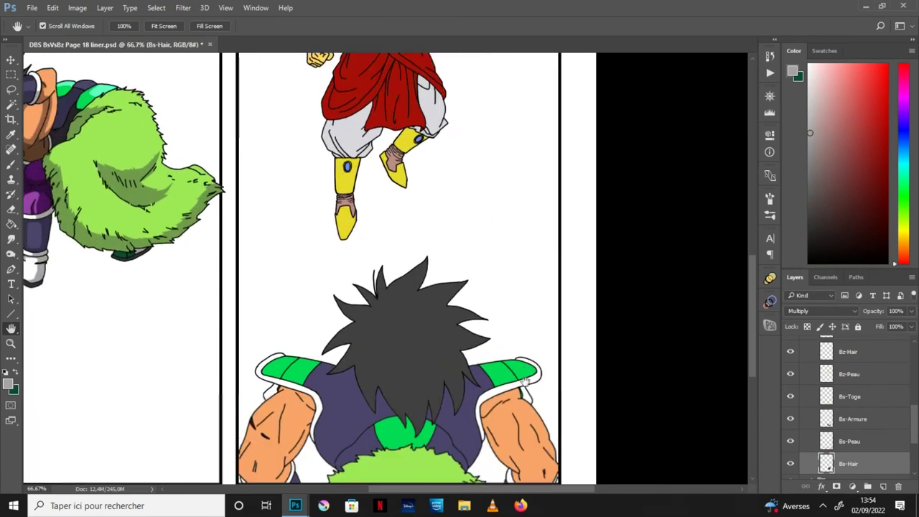
drag(534, 399, 507, 332)
key(ctrl+plus)
click(884, 486)
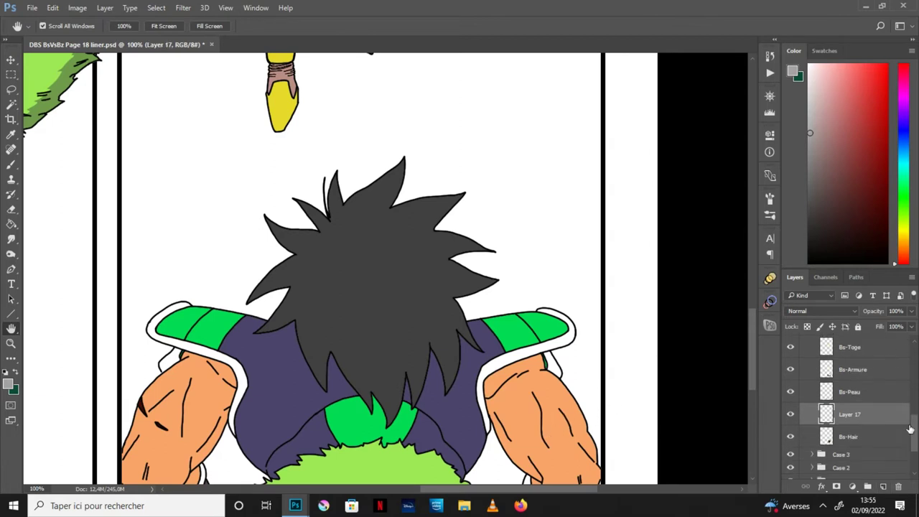
scroll(915, 431, down, 1)
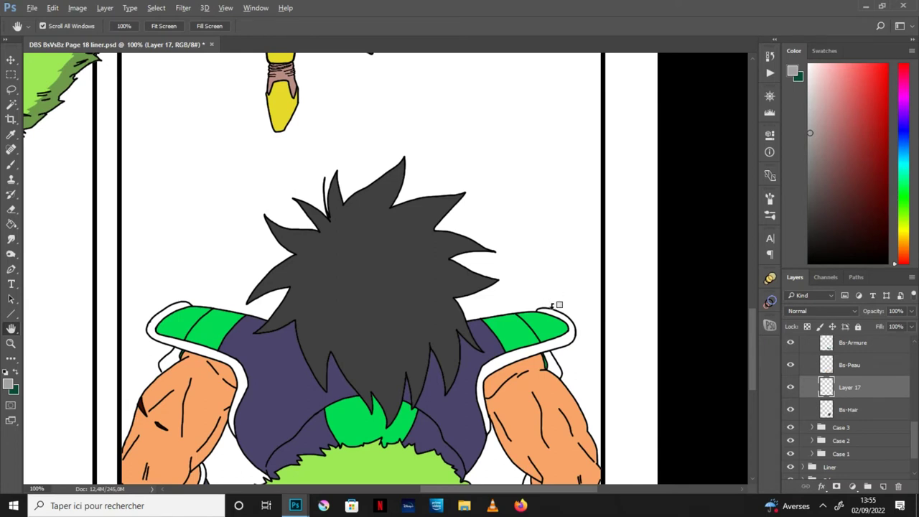
drag(877, 392, 515, 258)
key(ctrl+alt+g)
Step: Reset the colors to black and white, lasso just inside the outline of the spiky hair, fill it with black and deselect
drag(404, 319, 418, 335)
click(7, 373)
key(l)
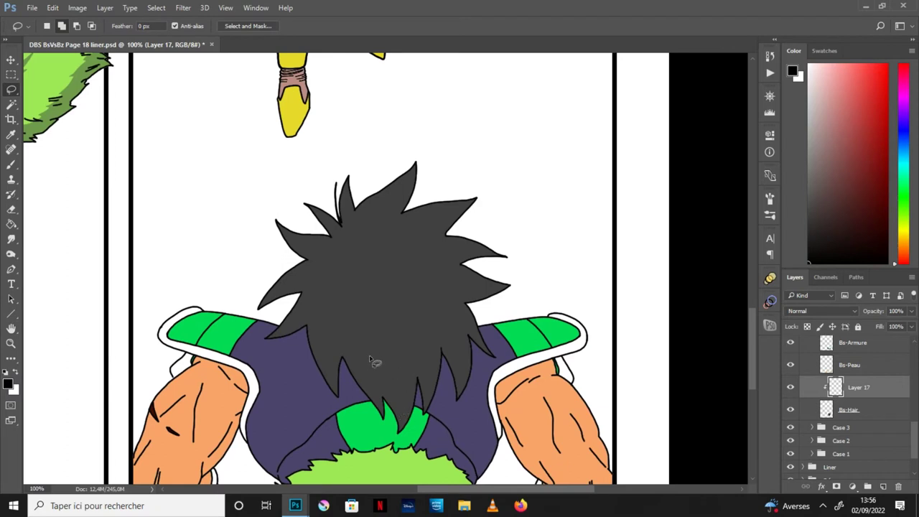
mouse_move(338, 395)
mouse_down()
mouse_move(306, 321)
mouse_move(282, 331)
mouse_move(304, 295)
mouse_move(270, 302)
mouse_move(314, 258)
mouse_move(285, 236)
mouse_move(341, 241)
mouse_move(328, 219)
mouse_move(348, 233)
mouse_move(346, 193)
mouse_move(356, 215)
mouse_move(411, 173)
mouse_move(396, 222)
mouse_move(465, 205)
mouse_move(443, 233)
mouse_move(485, 255)
mouse_move(459, 263)
mouse_move(497, 286)
mouse_move(462, 302)
mouse_move(478, 342)
mouse_move(467, 331)
mouse_move(461, 395)
mouse_move(455, 366)
mouse_move(439, 348)
mouse_move(431, 392)
mouse_move(427, 399)
mouse_move(418, 370)
mouse_move(401, 422)
mouse_move(348, 358)
mouse_move(331, 372)
mouse_up()
key(g)
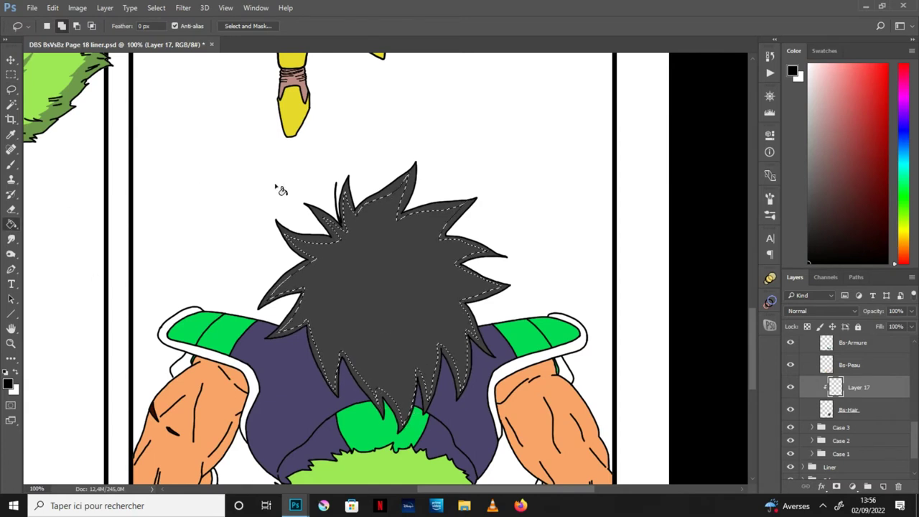
click(410, 294)
key(ctrl+d)
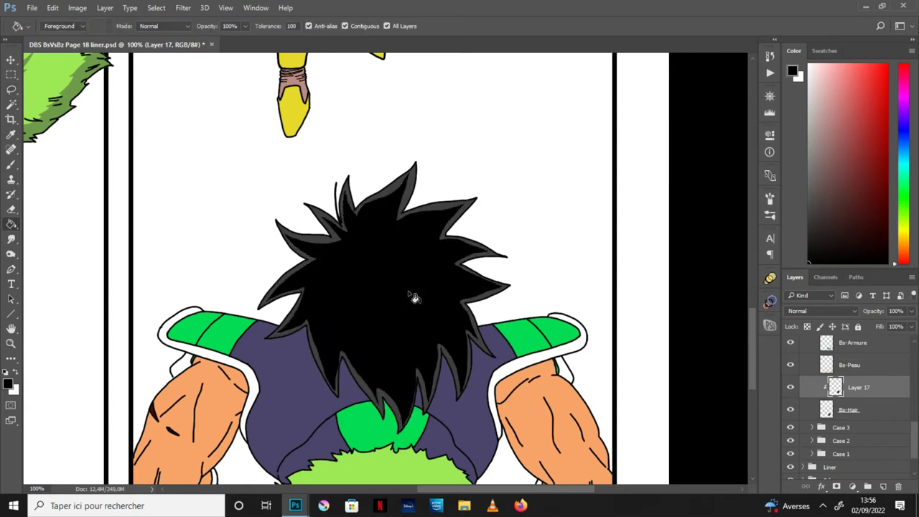
Step: Refine the edges of the black hair shadow along the spikes with small brush and eraser strokes
click(11, 164)
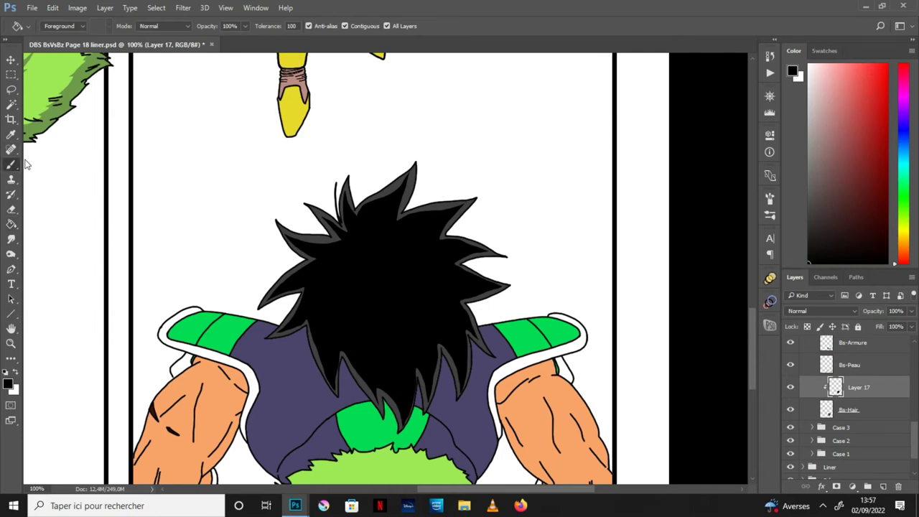
key(ctrl+plus)
scroll(754, 354, down, 3)
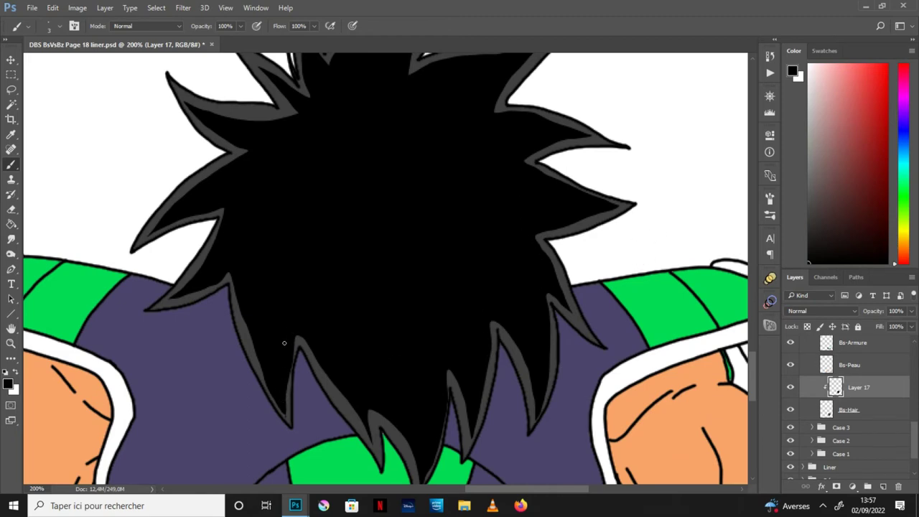
click(11, 209)
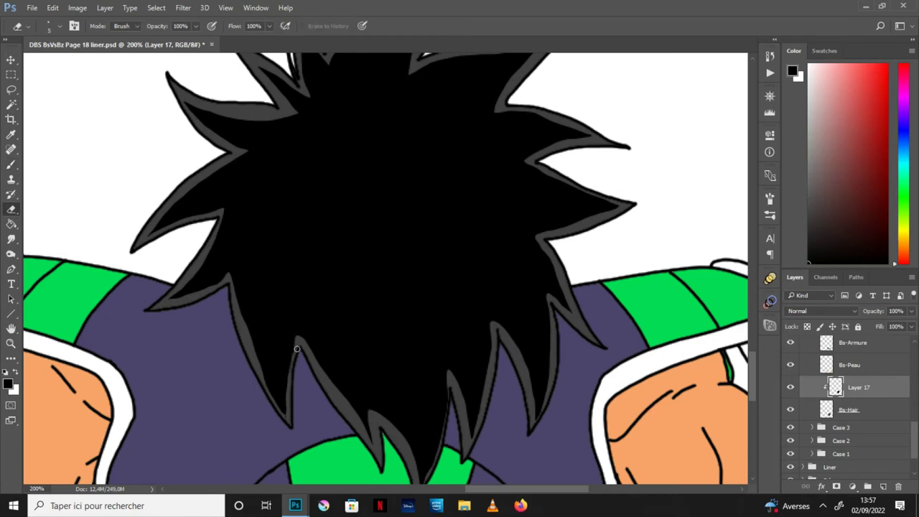
key(b)
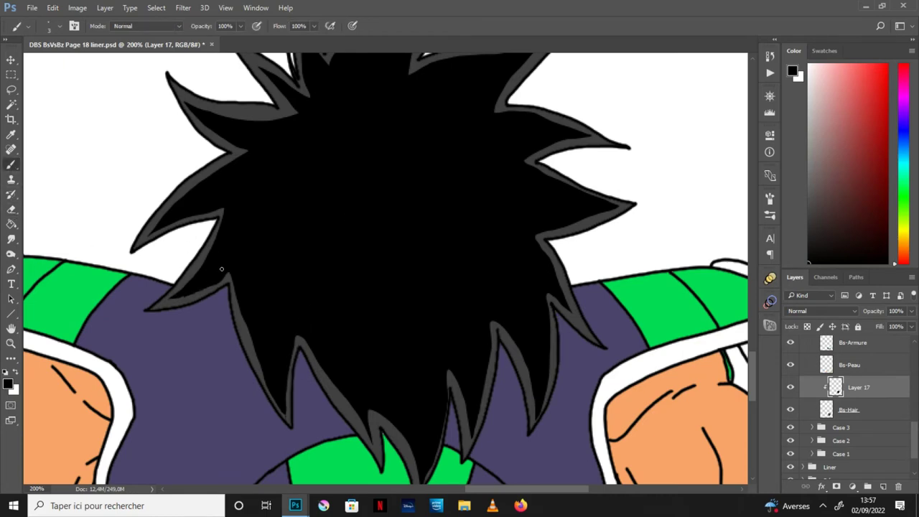
drag(753, 366, 751, 357)
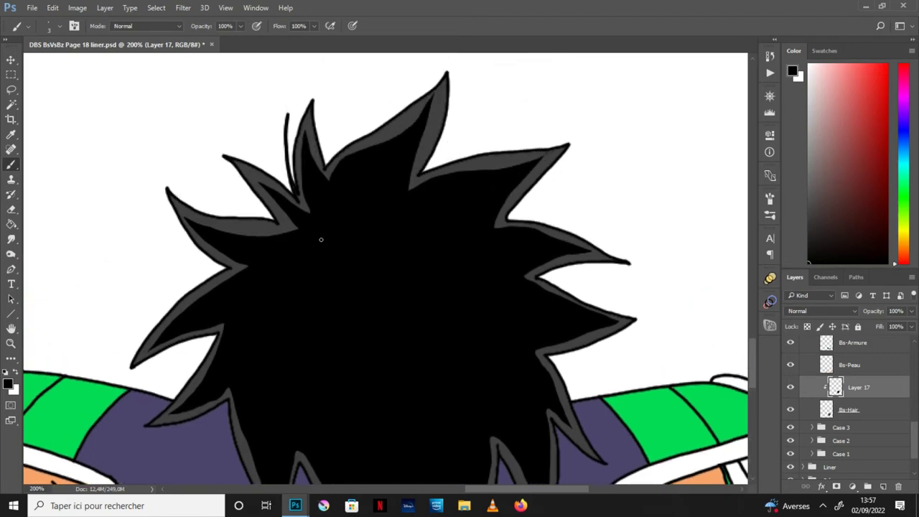
drag(293, 229, 232, 234)
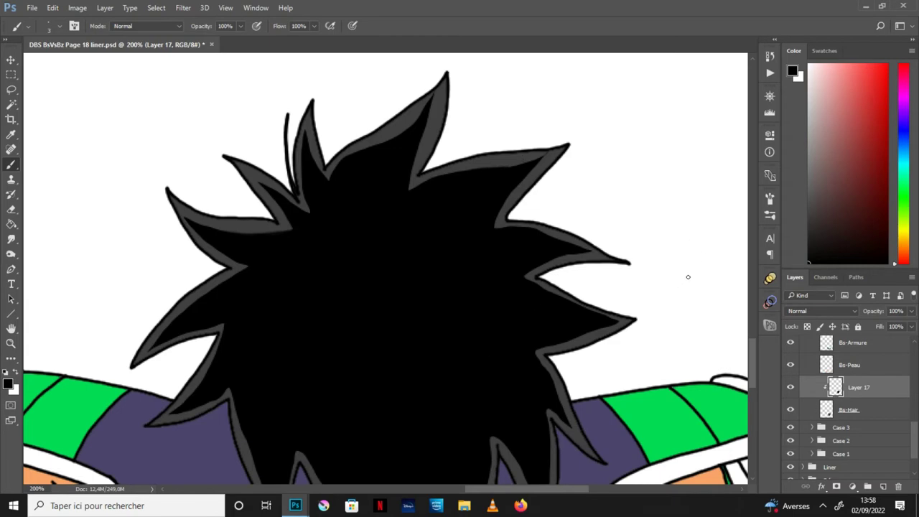
Step: Add a new layer above the Bs-Peau layer for the skin shading
key(ctrl+minus)
key(ctrl+minus)
key(h)
scroll(811, 446, up, 2)
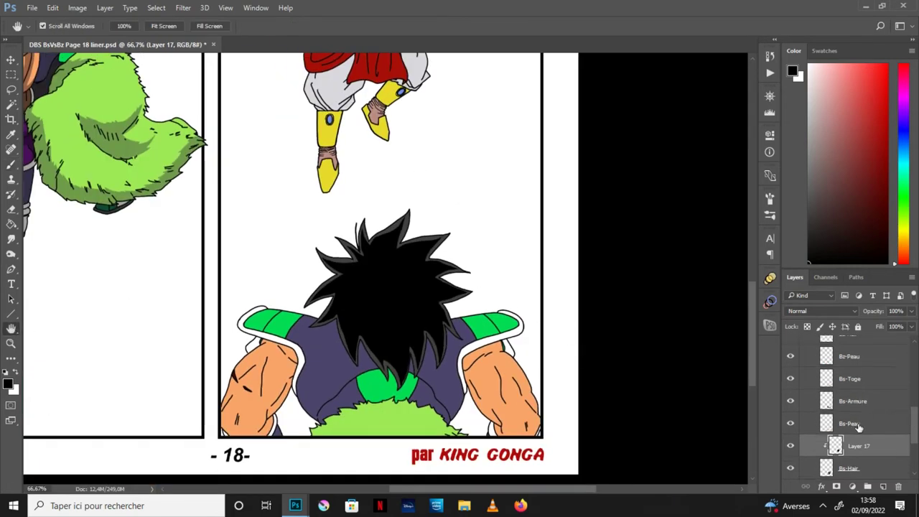
click(862, 424)
click(884, 487)
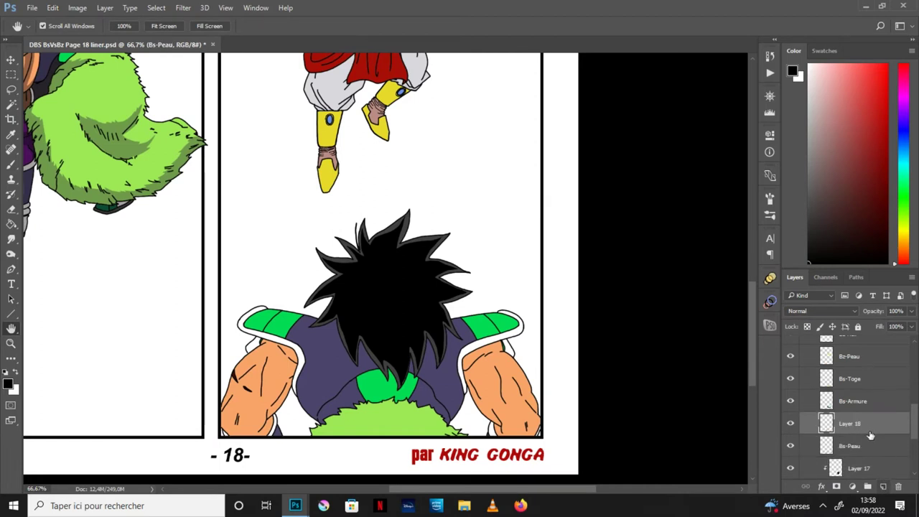
Step: Clip the new skin-shading layer to Bs-Peau and save the document
key(alt)
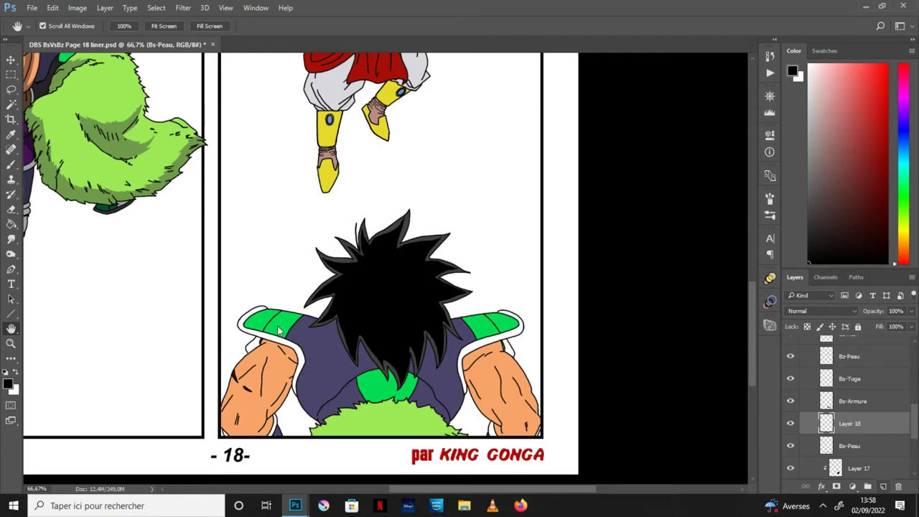
drag(914, 440, 916, 430)
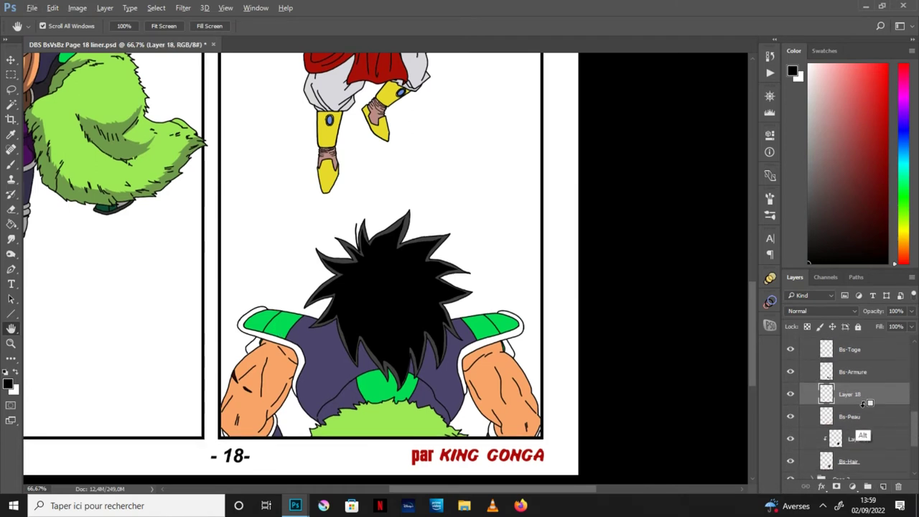
drag(619, 393, 615, 395)
key(ctrl+alt+g)
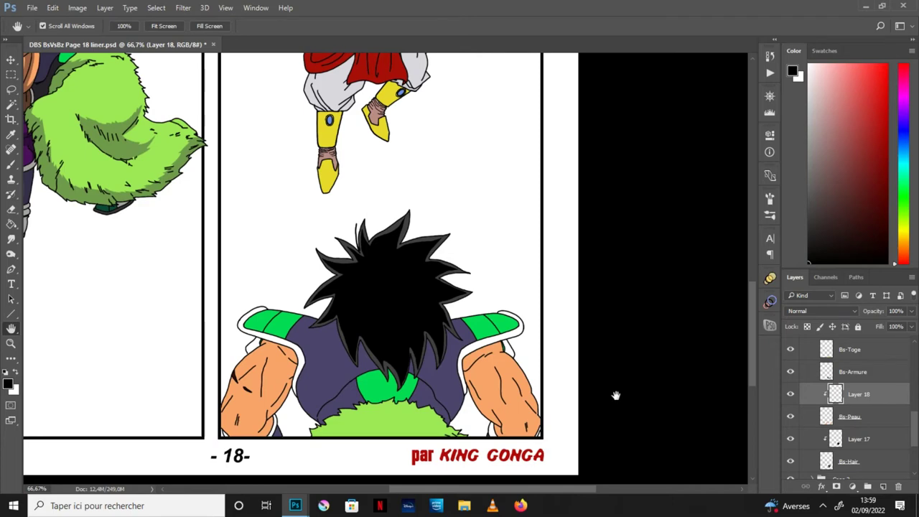
drag(376, 258, 393, 274)
click(32, 8)
click(115, 125)
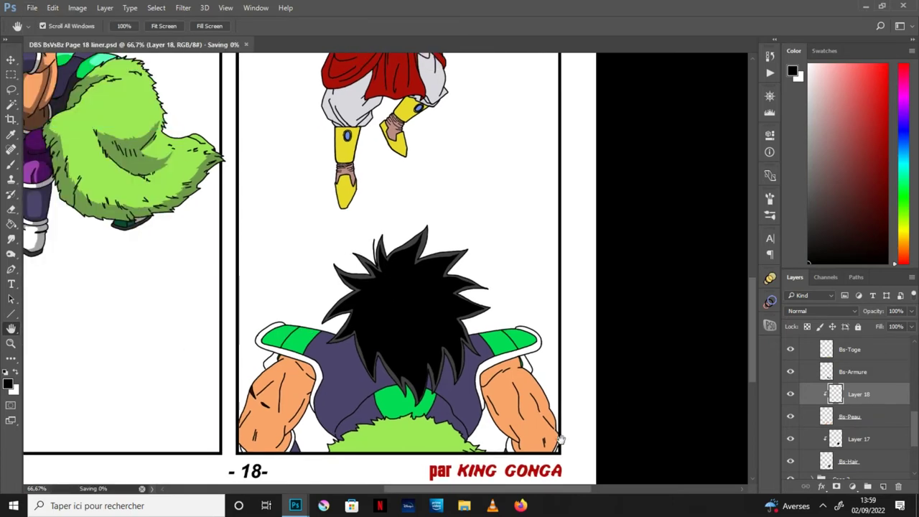
Step: On the hair shadow layer, touch up the black shadow edge along the upper hair spikes with the brush
key(ctrl+plus)
drag(503, 332, 486, 288)
key(ctrl+plus)
drag(594, 326, 582, 365)
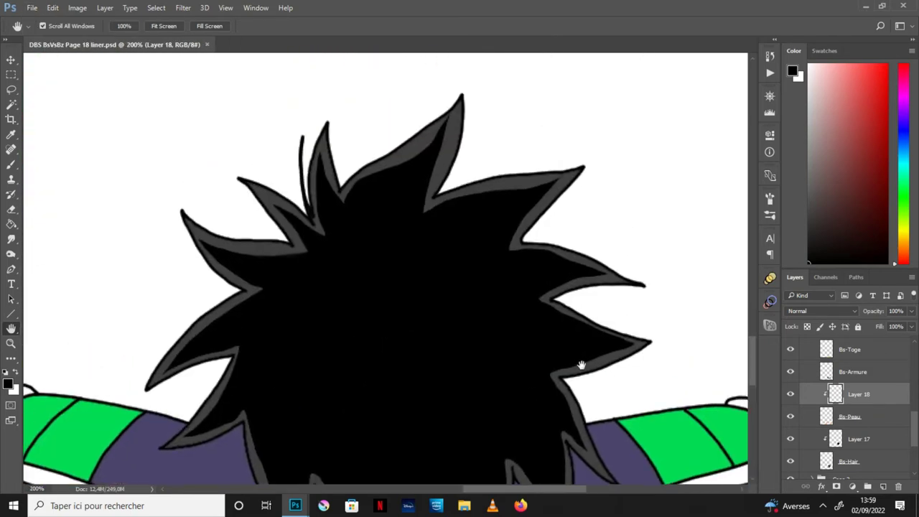
click(888, 441)
click(10, 165)
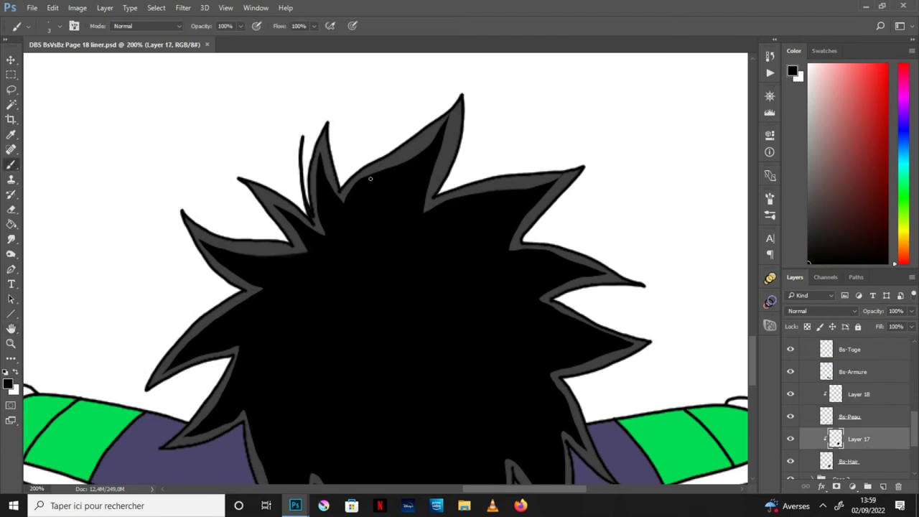
drag(364, 184, 415, 152)
key(ctrl+minus)
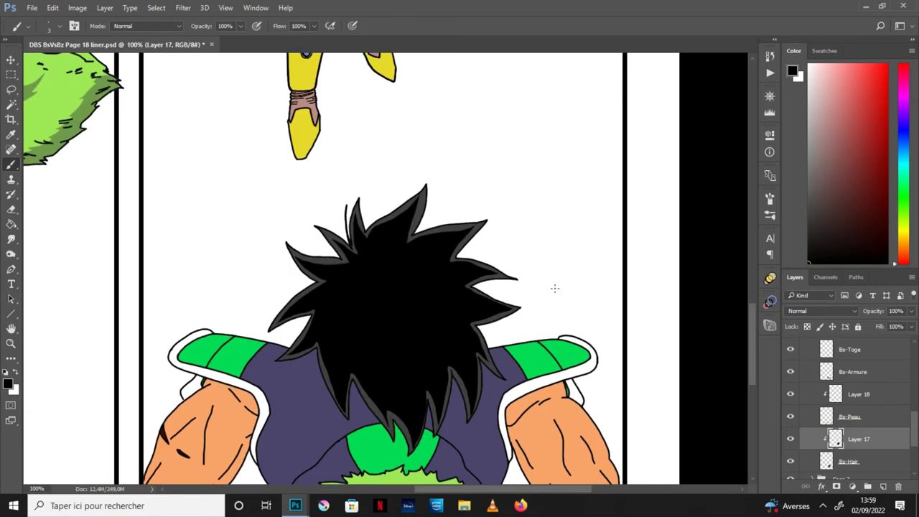
Step: Refine the black shadow edges along the lower hair spikes with small brush and eraser strokes
key(ctrl+plus)
scroll(668, 370, down, 3)
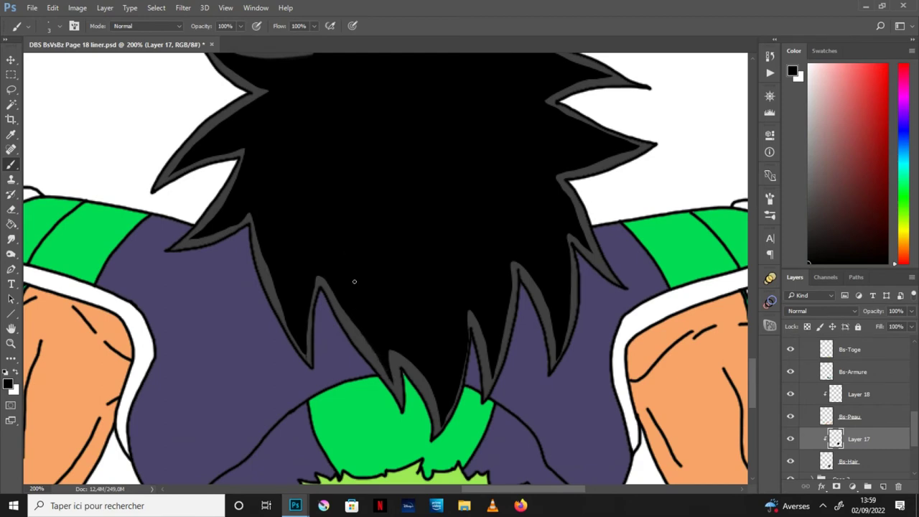
key(e)
key(b)
drag(275, 295, 266, 262)
key(e)
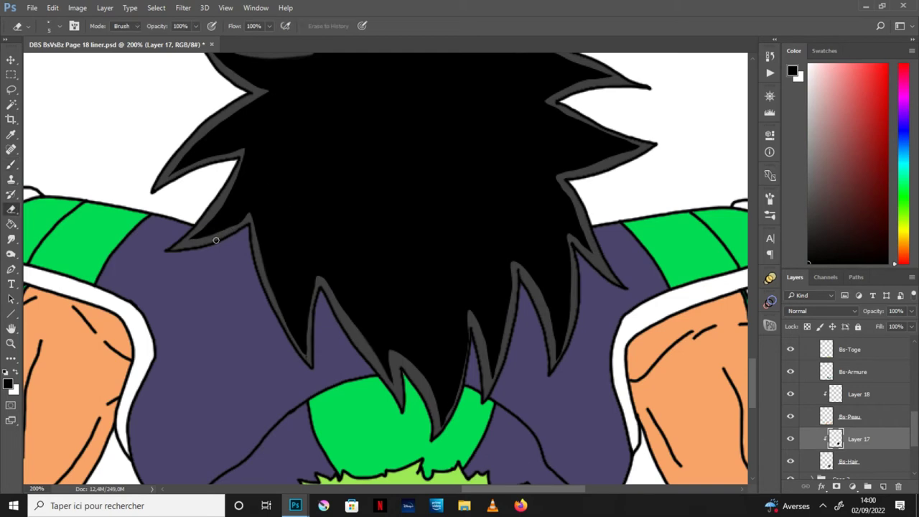
Step: Select the layer clipped to Bs-Peau and sample Broly S's two brown Peau shadow tones from the color chart as foreground and background colors
key(space)
drag(477, 228, 544, 296)
scroll(428, 347, down, 2)
scroll(544, 295, up, 2)
drag(260, 331, 493, 254)
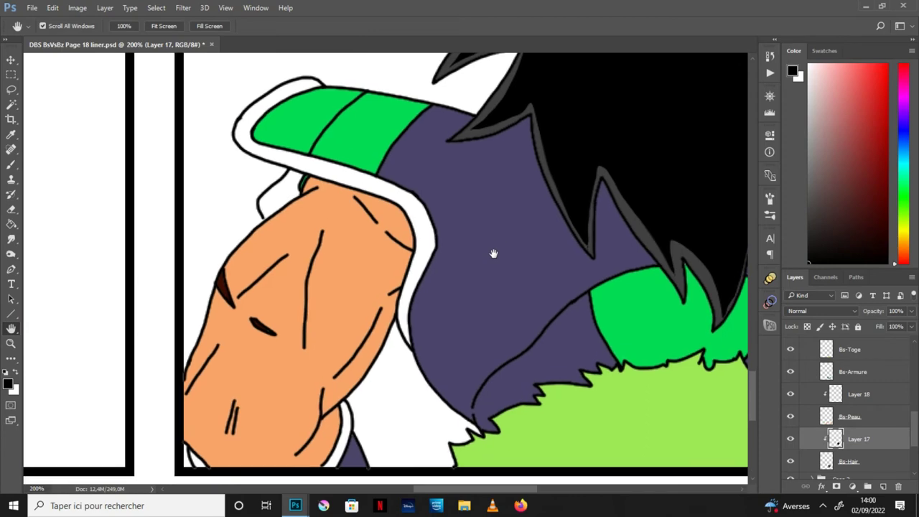
click(884, 399)
mouse_move(295, 505)
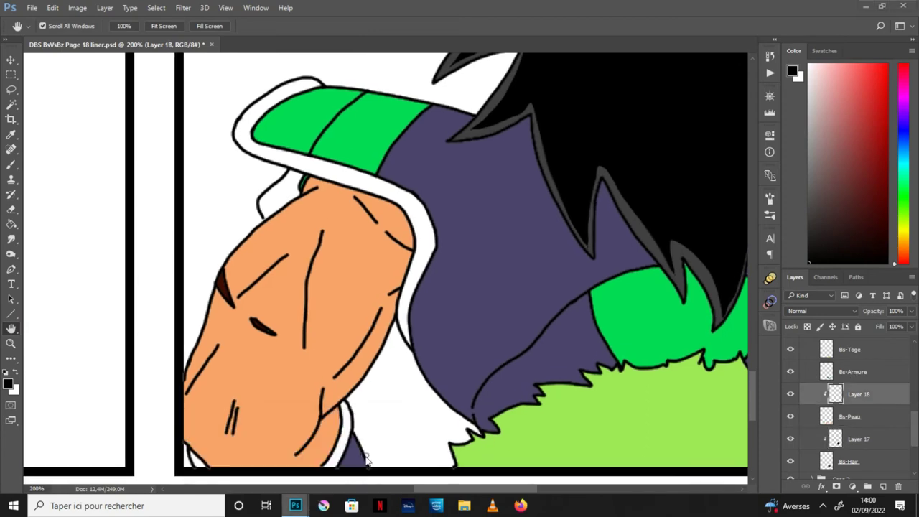
click(363, 470)
click(10, 135)
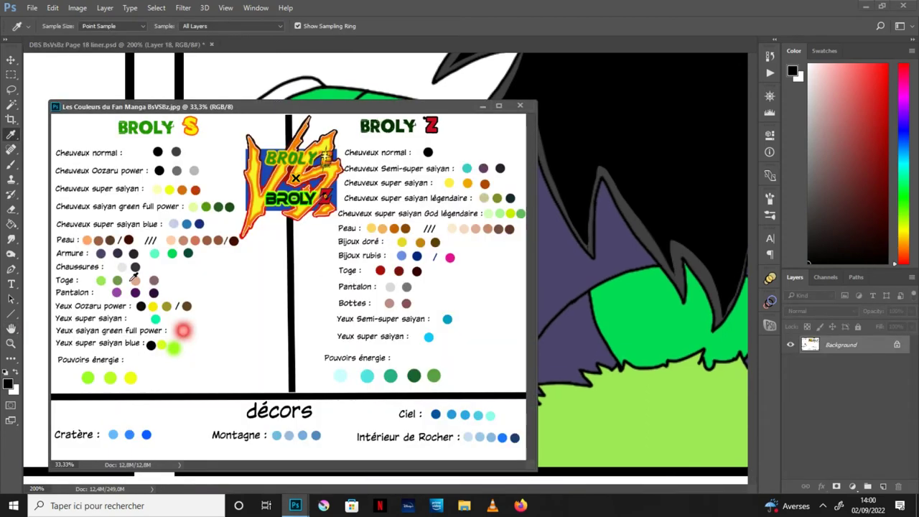
click(99, 241)
click(15, 372)
click(110, 241)
click(483, 106)
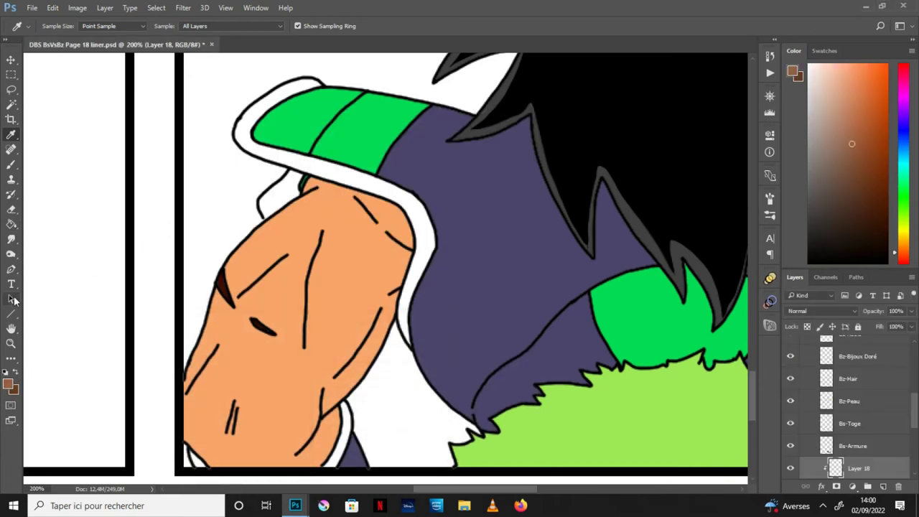
Step: Lasso the shadow areas along the muscles and inner side of the left arm, fill them with the lighter brown and deselect
click(10, 328)
scroll(327, 296, down, 2)
click(11, 89)
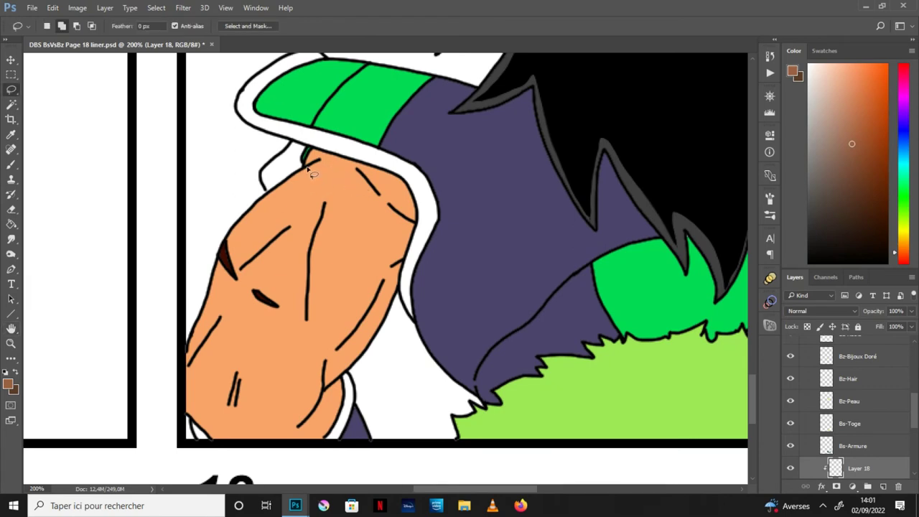
mouse_move(317, 171)
mouse_down()
mouse_move(362, 193)
mouse_move(365, 215)
mouse_move(340, 246)
mouse_move(327, 304)
mouse_move(307, 324)
mouse_move(306, 254)
mouse_move(291, 313)
mouse_up()
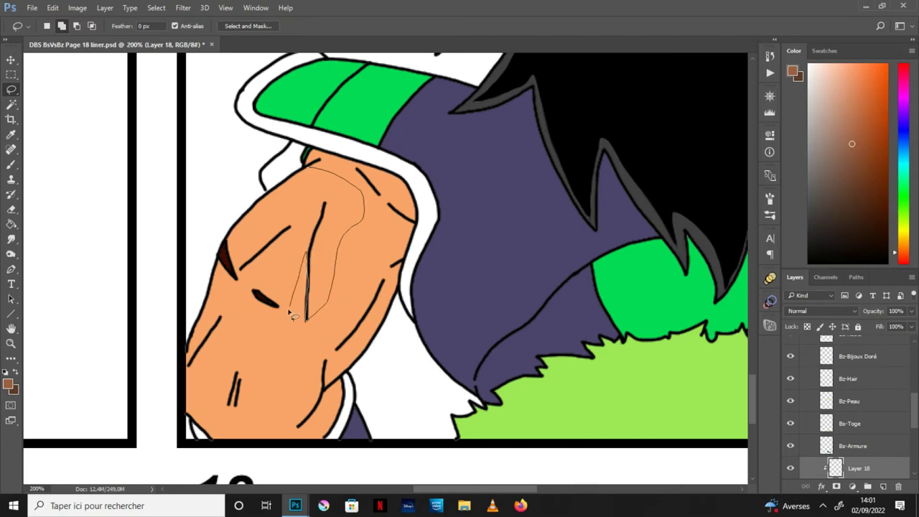
mouse_move(293, 362)
mouse_down()
mouse_move(244, 423)
mouse_move(242, 349)
mouse_move(216, 392)
mouse_move(225, 424)
mouse_move(187, 412)
mouse_move(189, 431)
mouse_move(328, 478)
mouse_move(358, 459)
mouse_move(392, 403)
mouse_move(438, 150)
mouse_move(293, 153)
mouse_move(309, 168)
mouse_up()
mouse_move(290, 227)
mouse_down()
mouse_move(259, 235)
mouse_move(242, 263)
mouse_move(290, 227)
mouse_up()
mouse_move(220, 317)
mouse_down()
mouse_move(196, 337)
mouse_move(191, 370)
mouse_move(219, 317)
mouse_up()
click(11, 224)
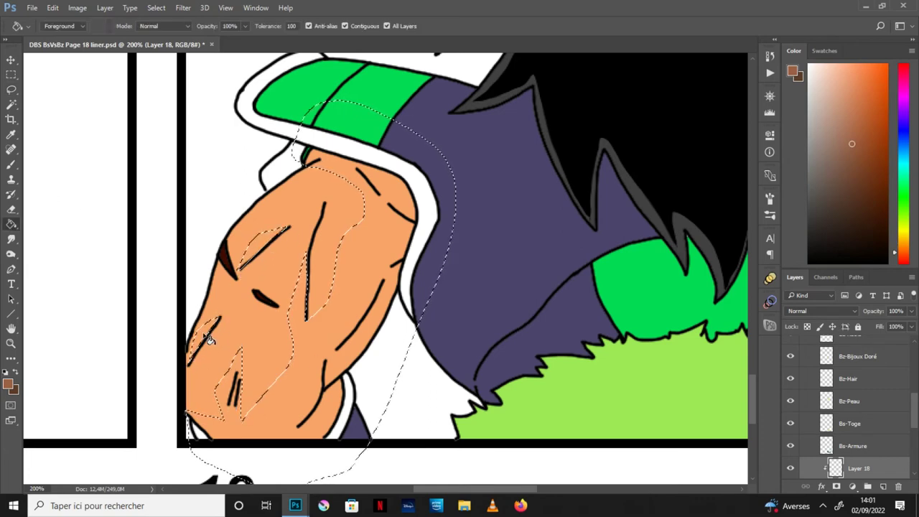
click(209, 341)
key(ctrl+d)
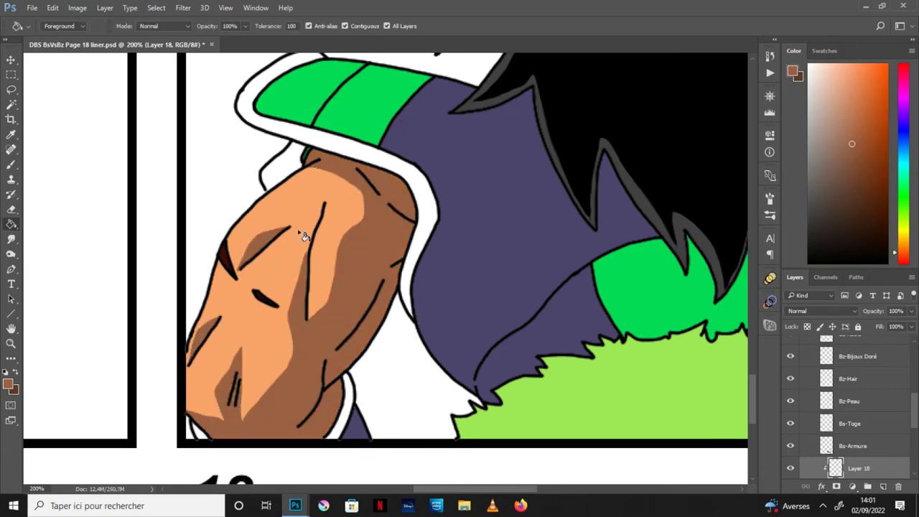
Step: Lasso the deep shadow under the left shoulder armor and down the arm's inner edge, fill it with dark brown and deselect
click(12, 165)
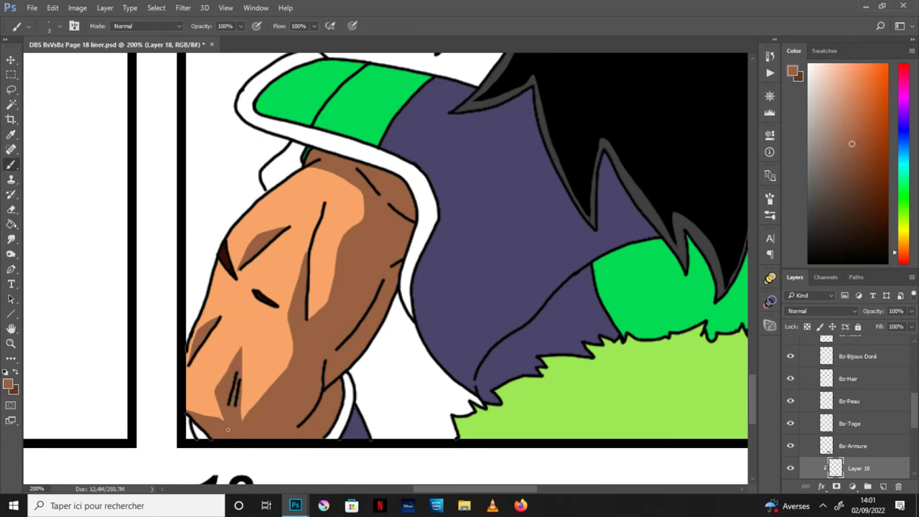
click(16, 372)
click(11, 89)
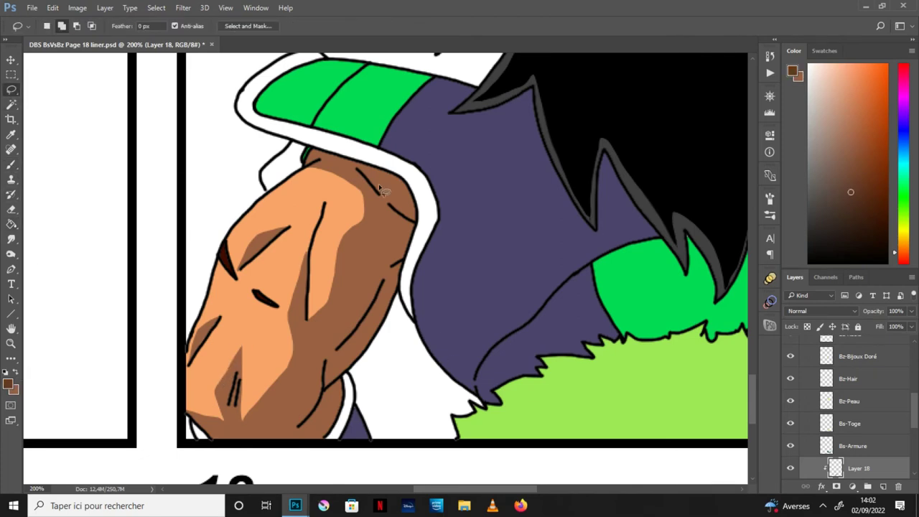
drag(310, 160, 373, 191)
mouse_move(379, 224)
mouse_down()
mouse_move(314, 425)
mouse_move(321, 417)
mouse_move(391, 416)
mouse_move(304, 157)
mouse_move(308, 170)
mouse_move(316, 162)
mouse_up()
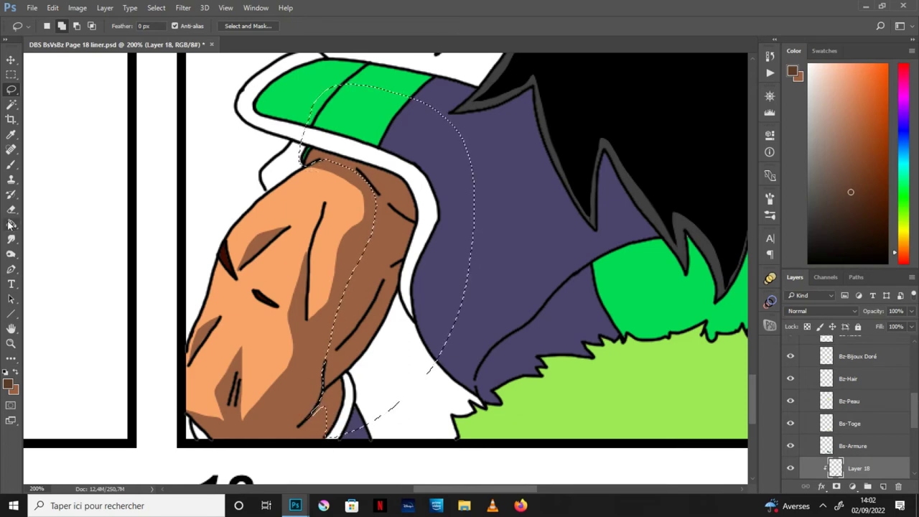
key(g)
click(407, 201)
click(338, 394)
key(ctrl+d)
Step: Fill the whole right arm with the lighter brown shadow tone
key(h)
mouse_move(639, 338)
mouse_down()
mouse_move(572, 323)
mouse_move(407, 329)
mouse_up()
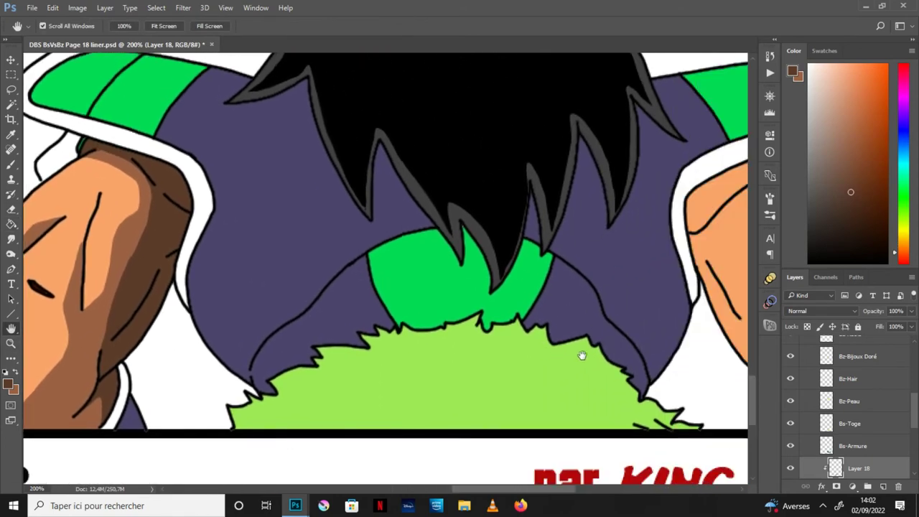
drag(583, 355, 418, 386)
drag(679, 360, 584, 312)
click(11, 90)
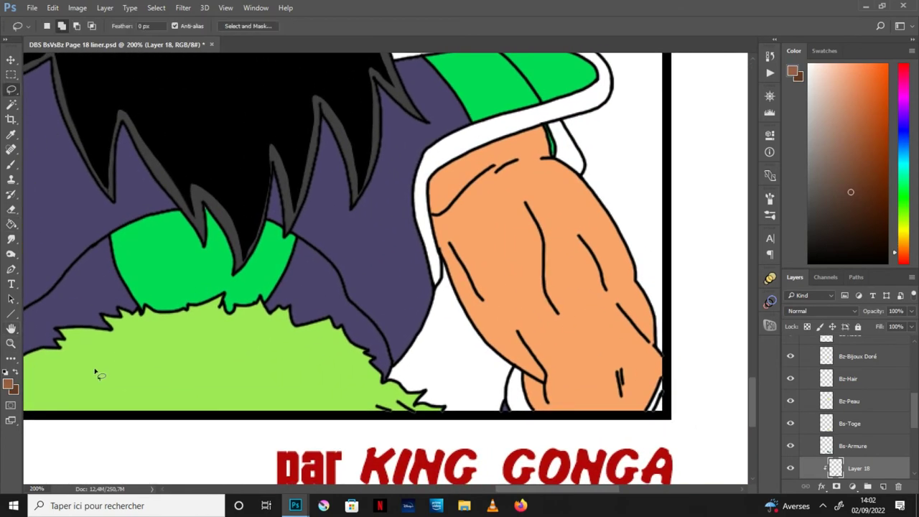
key(g)
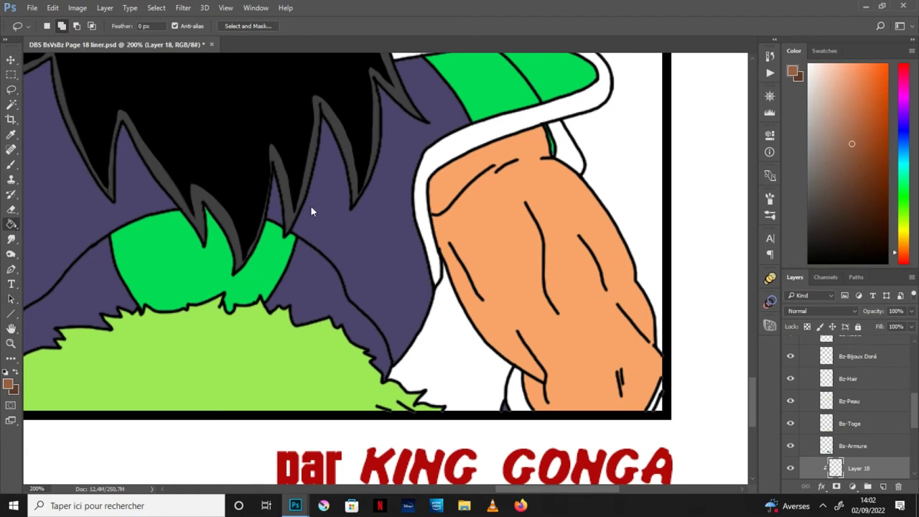
click(586, 225)
Step: Lasso four lit muscle areas on the right arm, clear the brown shadow inside them and deselect
key(l)
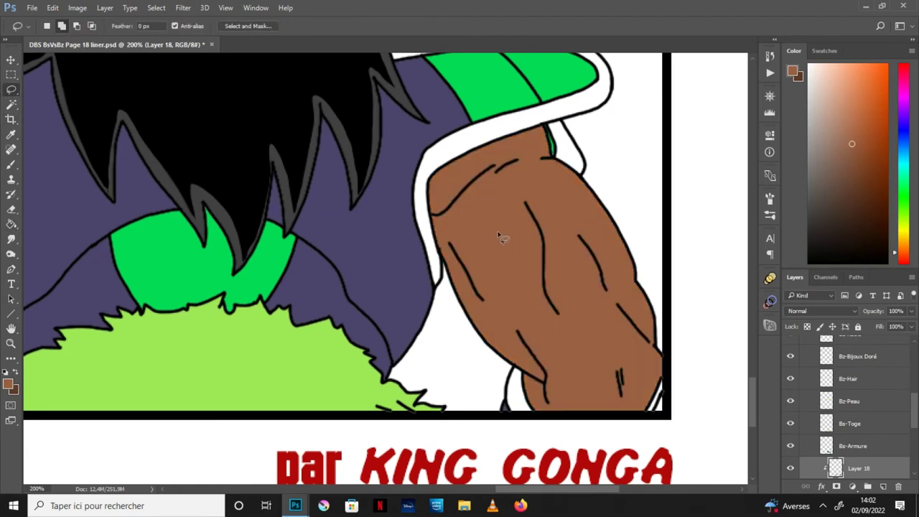
drag(461, 230, 487, 207)
drag(522, 255, 522, 256)
mouse_move(457, 224)
mouse_down()
mouse_move(485, 194)
mouse_move(508, 198)
mouse_up()
drag(532, 266, 541, 310)
drag(457, 239, 457, 238)
mouse_move(567, 285)
mouse_down()
mouse_move(563, 253)
mouse_move(583, 257)
mouse_move(601, 307)
mouse_move(592, 311)
mouse_move(567, 287)
mouse_up()
mouse_move(617, 324)
mouse_down()
mouse_move(656, 371)
mouse_move(643, 404)
mouse_move(616, 324)
mouse_up()
mouse_move(559, 347)
mouse_down()
mouse_move(591, 349)
mouse_move(602, 409)
mouse_move(594, 416)
mouse_move(558, 419)
mouse_move(573, 390)
mouse_move(565, 345)
mouse_up()
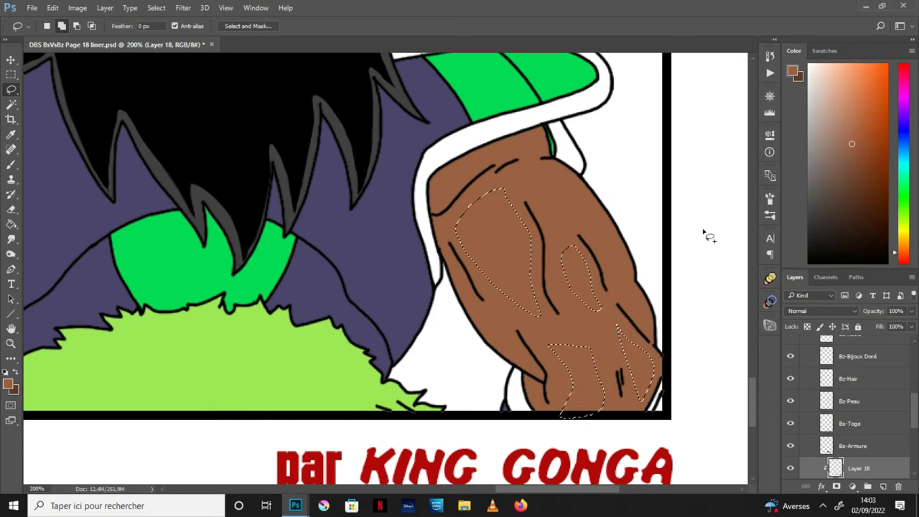
key(alt+BackSpace)
key(ctrl+d)
Step: Lasso deep shadows under the right shoulder armor and along the arm's muscle lines, fill them with dark brown and deselect
click(16, 371)
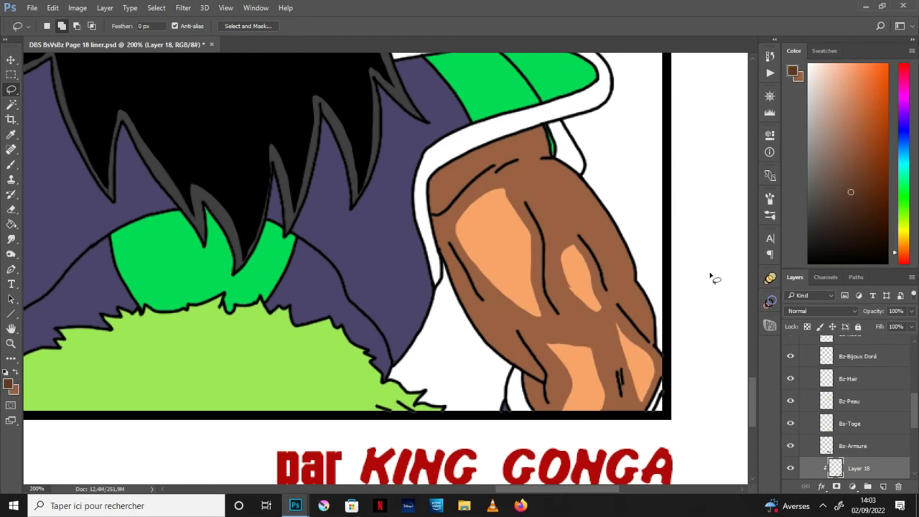
mouse_move(445, 221)
mouse_down()
mouse_move(471, 187)
mouse_move(529, 162)
mouse_move(561, 176)
mouse_move(613, 242)
mouse_up()
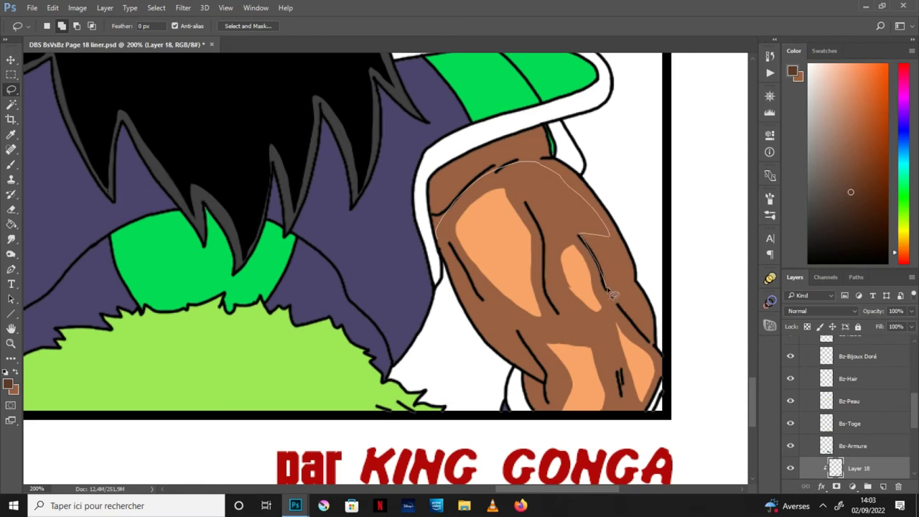
mouse_move(644, 267)
mouse_down()
mouse_move(609, 173)
mouse_move(464, 97)
mouse_move(430, 250)
mouse_up()
mouse_move(621, 310)
mouse_down()
mouse_move(660, 343)
mouse_move(639, 337)
mouse_move(632, 286)
mouse_move(625, 302)
mouse_up()
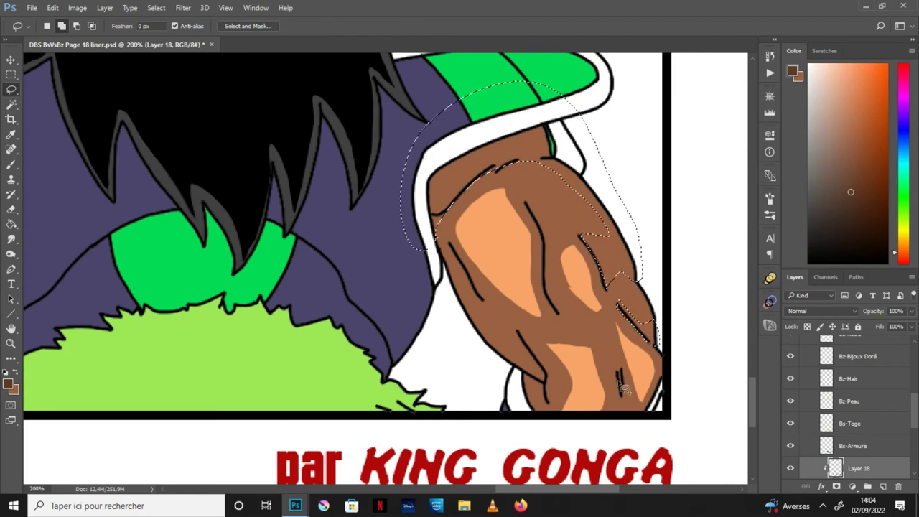
drag(625, 400, 618, 366)
mouse_move(524, 344)
mouse_down()
mouse_move(517, 336)
mouse_move(540, 375)
mouse_up()
mouse_move(546, 244)
mouse_down()
mouse_move(558, 316)
mouse_move(546, 246)
mouse_up()
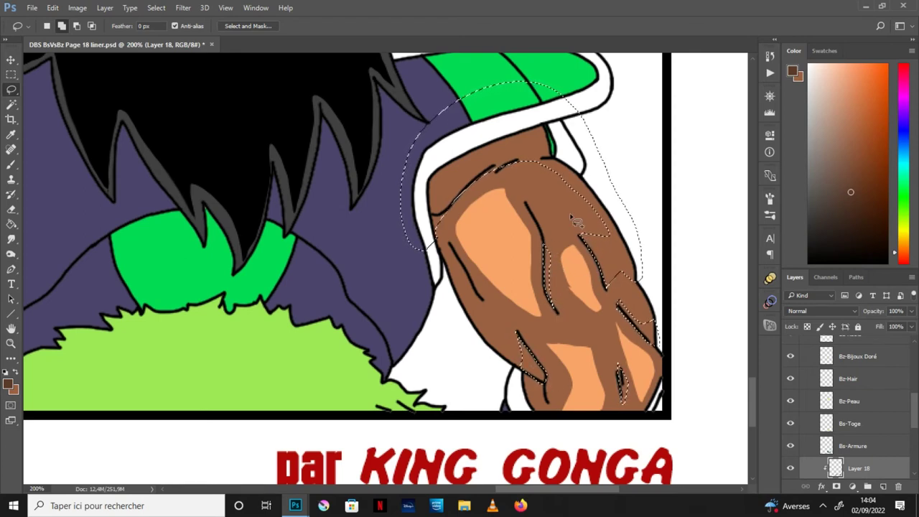
click(11, 224)
click(476, 179)
key(ctrl+d)
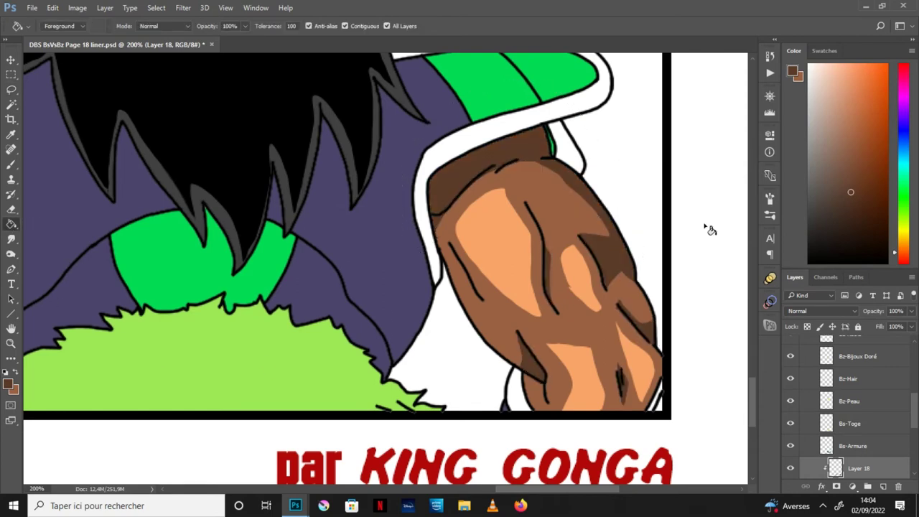
Step: Check both shaded arms in the panel and save the document
key(ctrl+minus)
key(h)
drag(554, 199, 616, 267)
click(33, 8)
click(55, 123)
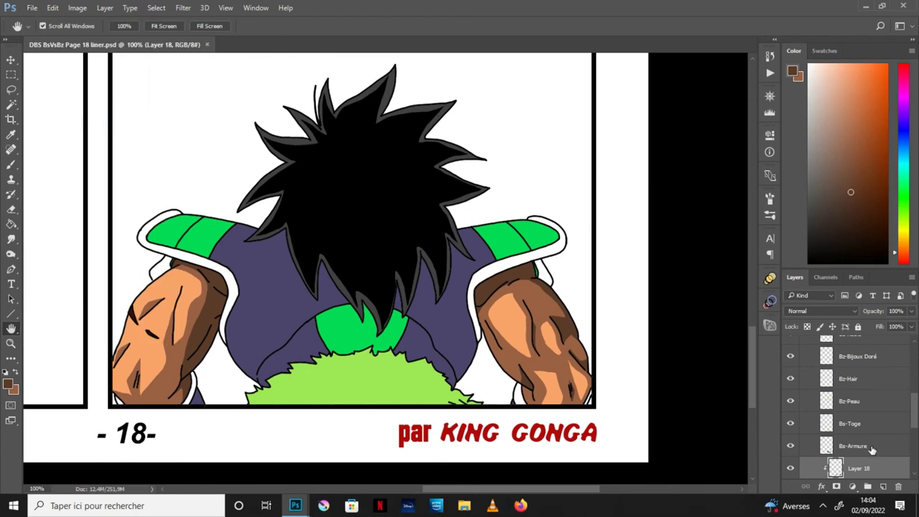
Step: Add a new layer above Bs-Armure for the armor shading and clip it to Bs-Armure
click(877, 450)
click(884, 485)
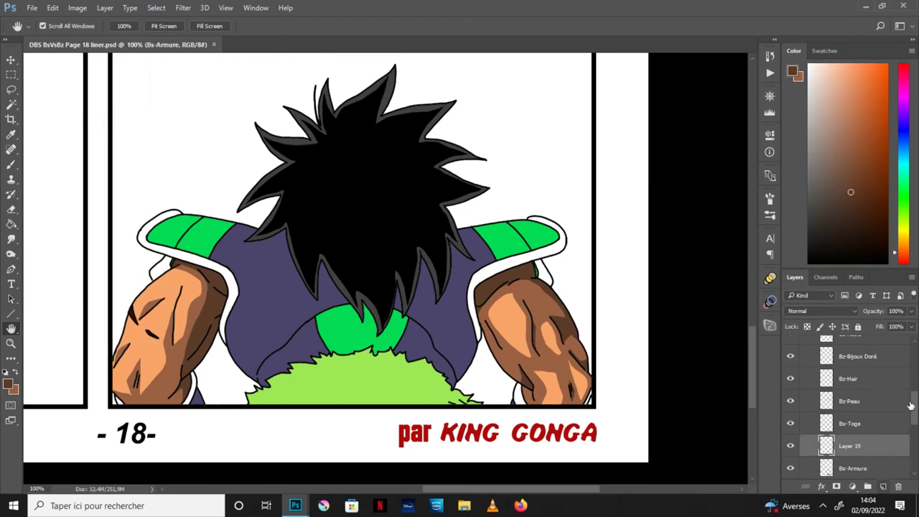
drag(916, 418, 915, 421)
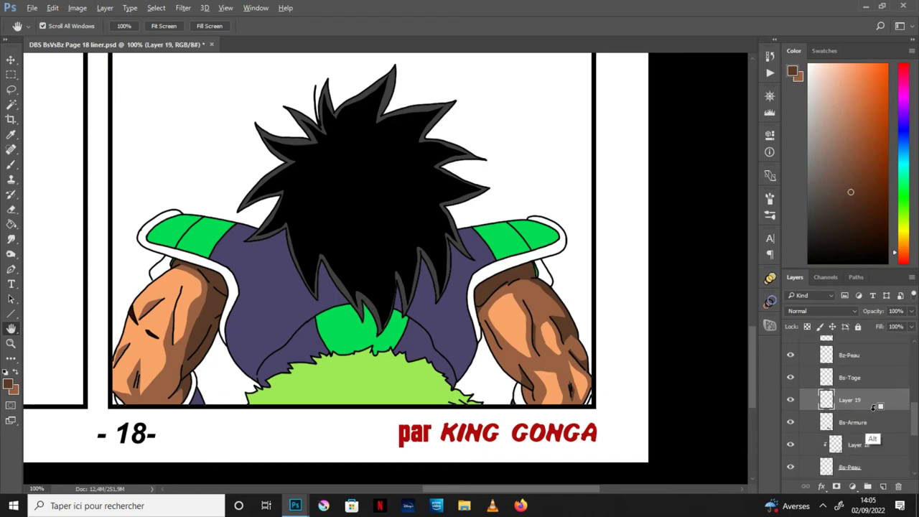
key(ctrl+alt+g)
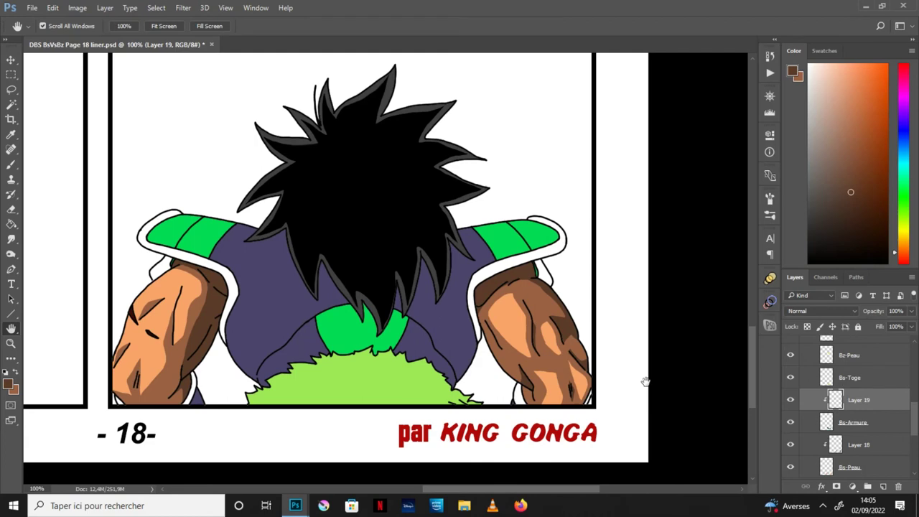
drag(382, 300, 406, 301)
key(ctrl+plus)
drag(449, 361, 485, 352)
key(ctrl+minus)
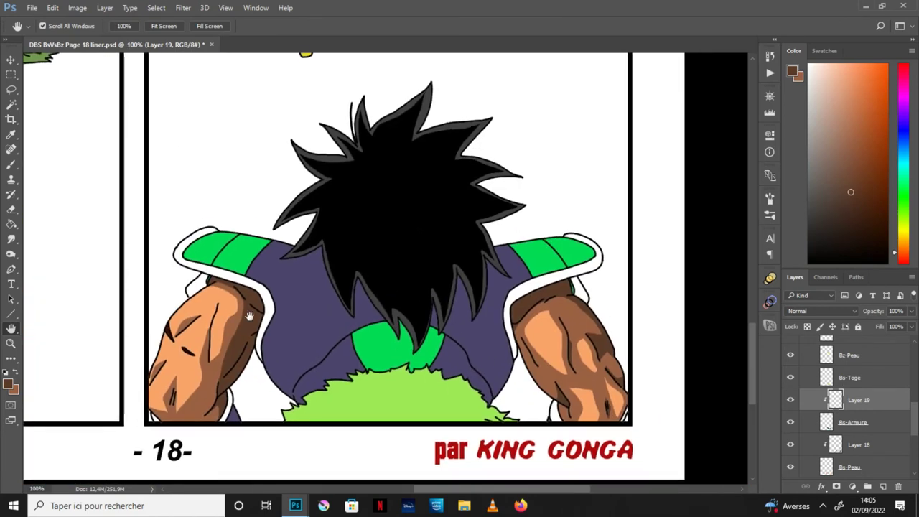
Step: Sample the light green and dark purple armor colors from Broly S's Armure row in the color chart, then minimize the chart
mouse_move(295, 505)
click(363, 459)
click(12, 135)
click(156, 252)
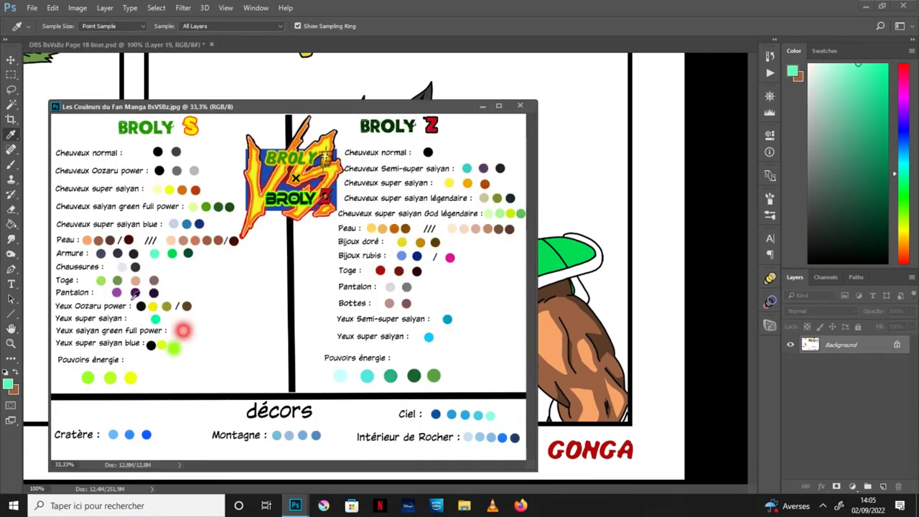
key(x)
click(119, 253)
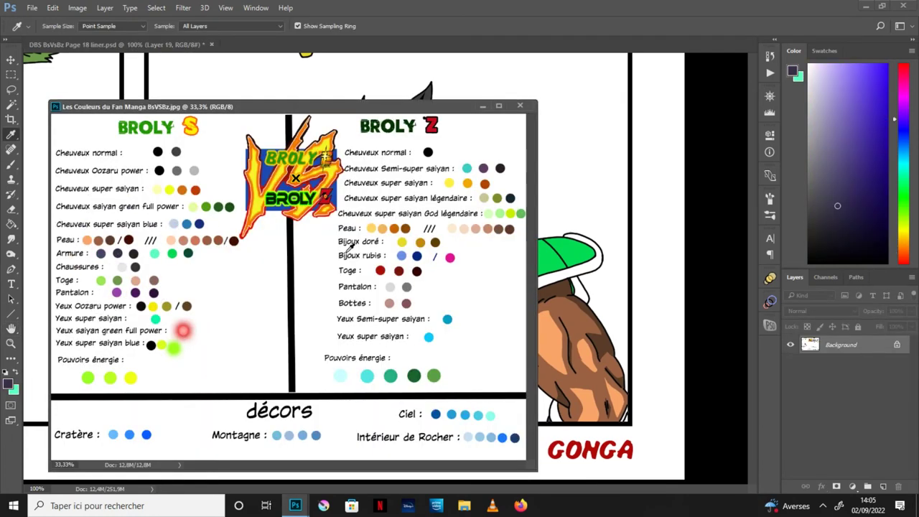
click(483, 106)
key(x)
key(h)
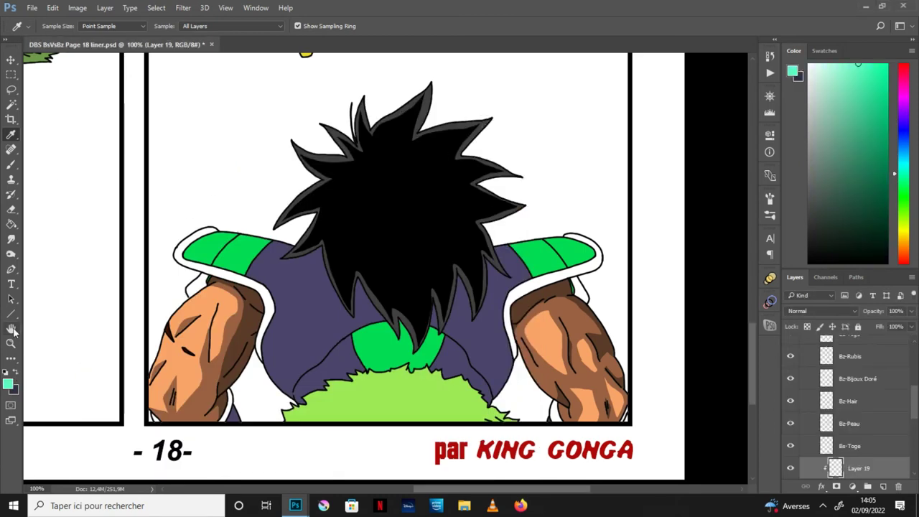
Step: Lasso highlights on the upper parts of both green shoulder guards and the left side of the back plate, fill them light green and deselect
drag(416, 271, 441, 238)
key(ctrl+plus)
drag(326, 281, 425, 272)
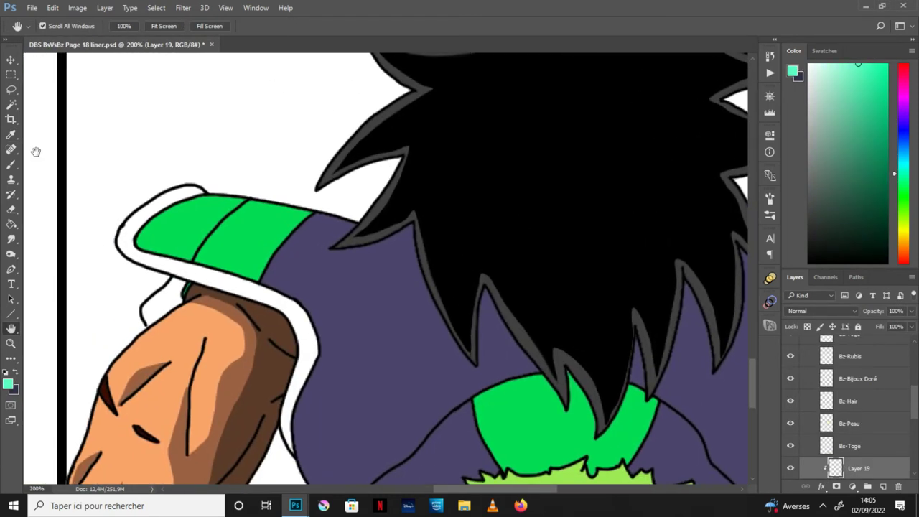
click(11, 90)
mouse_move(287, 238)
mouse_down()
mouse_move(185, 219)
mouse_move(246, 169)
mouse_move(321, 194)
mouse_move(286, 228)
mouse_up()
key(space)
drag(570, 380, 324, 324)
mouse_move(691, 187)
mouse_down()
mouse_move(545, 172)
mouse_move(607, 119)
mouse_move(734, 148)
mouse_move(716, 189)
mouse_up()
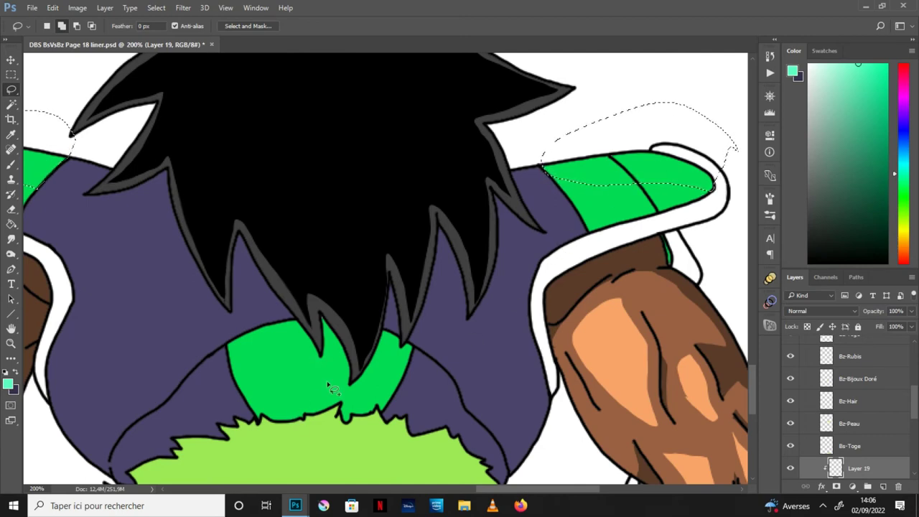
mouse_move(265, 328)
mouse_down()
mouse_move(291, 422)
mouse_move(256, 418)
mouse_move(234, 369)
mouse_up()
drag(267, 322, 265, 326)
key(ctrl+minus)
key(g)
click(219, 226)
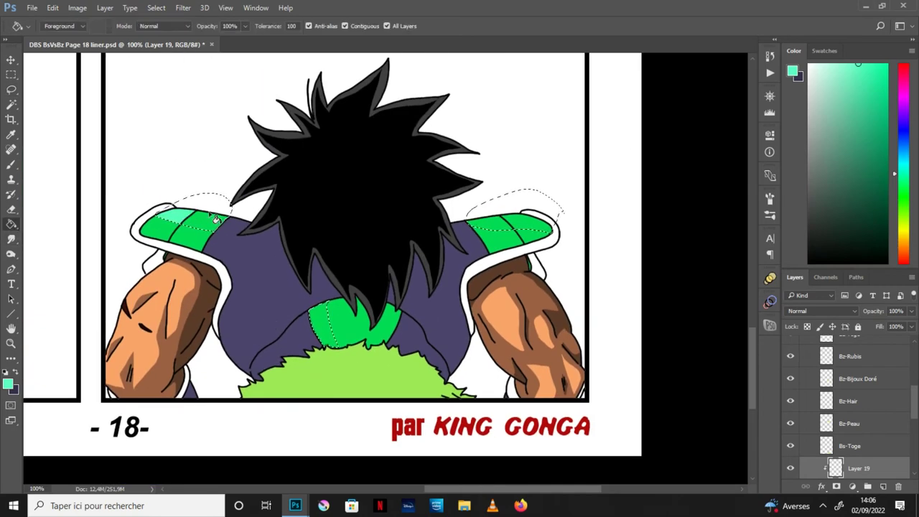
click(517, 221)
click(332, 329)
key(ctrl+d)
Step: Fill the purple sections of the back armor and the small piece beside the left arm with dark purple
click(15, 372)
click(11, 90)
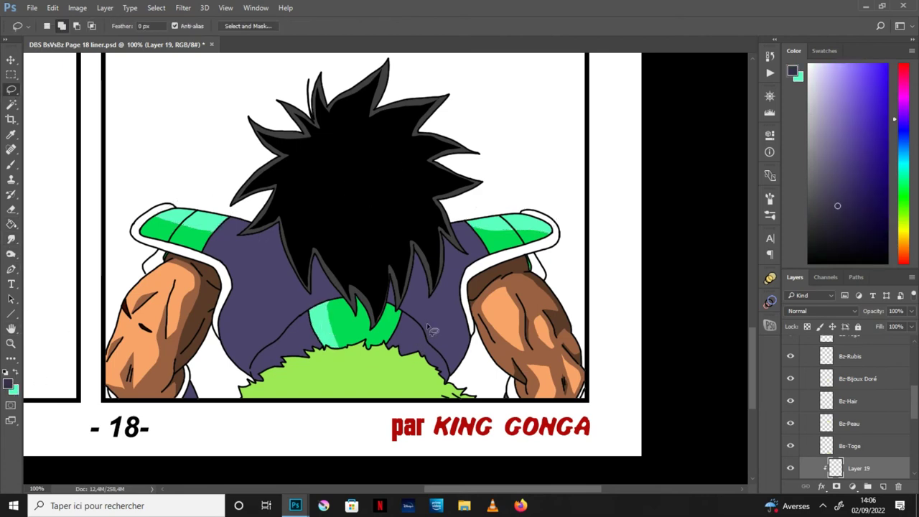
click(10, 225)
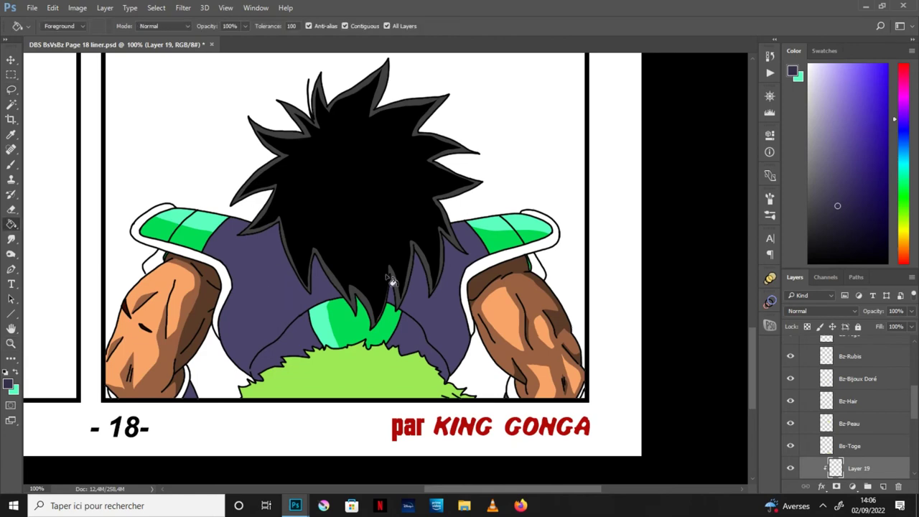
click(275, 288)
click(446, 327)
click(456, 310)
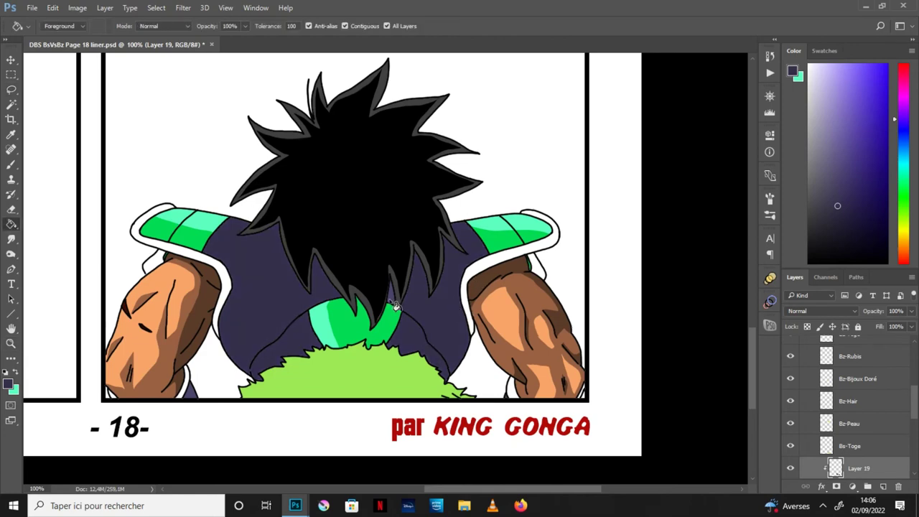
click(191, 394)
Step: Lasso the lit areas on the armor's left shoulder, left side and lower-left seam, clear the dark purple inside them and deselect
key(l)
drag(286, 243, 214, 239)
drag(252, 211, 286, 231)
key(Delete)
key(ctrl+d)
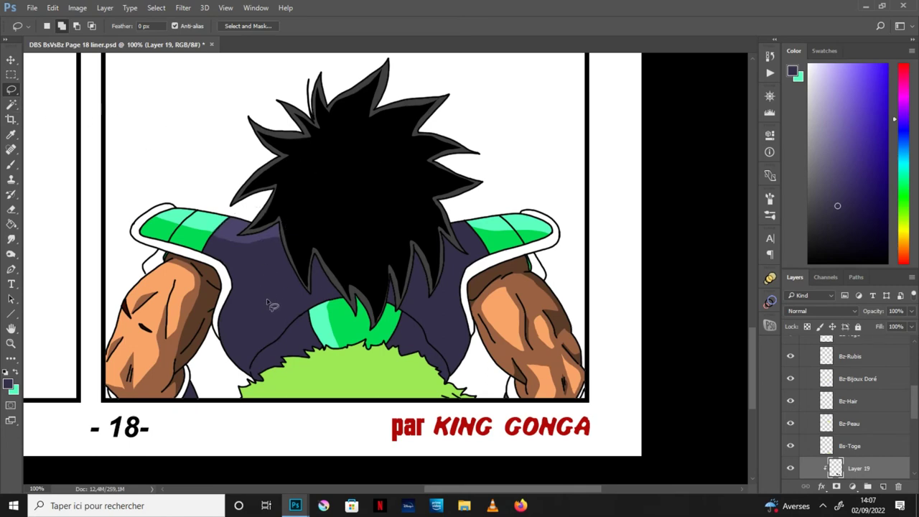
mouse_move(284, 274)
mouse_down()
mouse_move(236, 304)
mouse_move(248, 347)
mouse_move(305, 312)
mouse_move(250, 370)
mouse_move(208, 355)
mouse_move(242, 283)
mouse_up()
key(Delete)
key(ctrl+d)
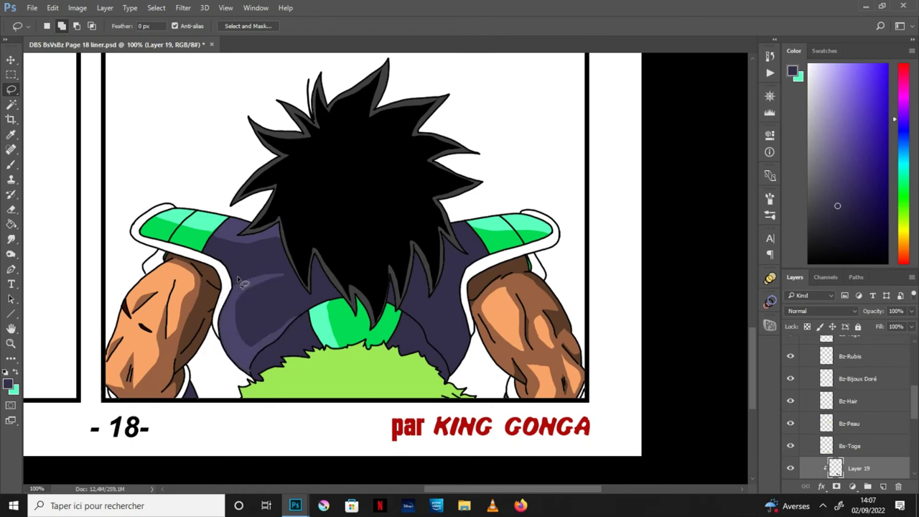
mouse_move(280, 387)
mouse_down()
mouse_move(249, 383)
mouse_move(276, 347)
mouse_up()
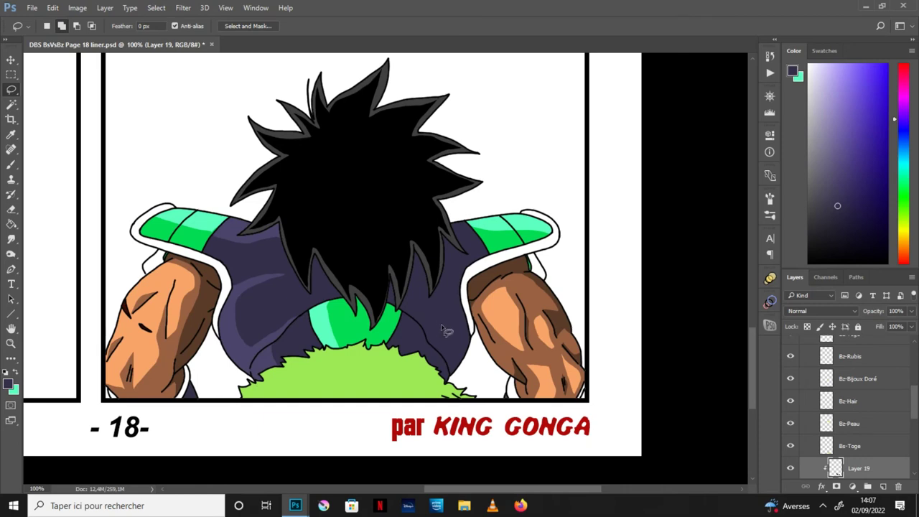
Step: Touch up the edge of the armor's left shoulder highlight with the dark purple brush
key(ctrl+plus)
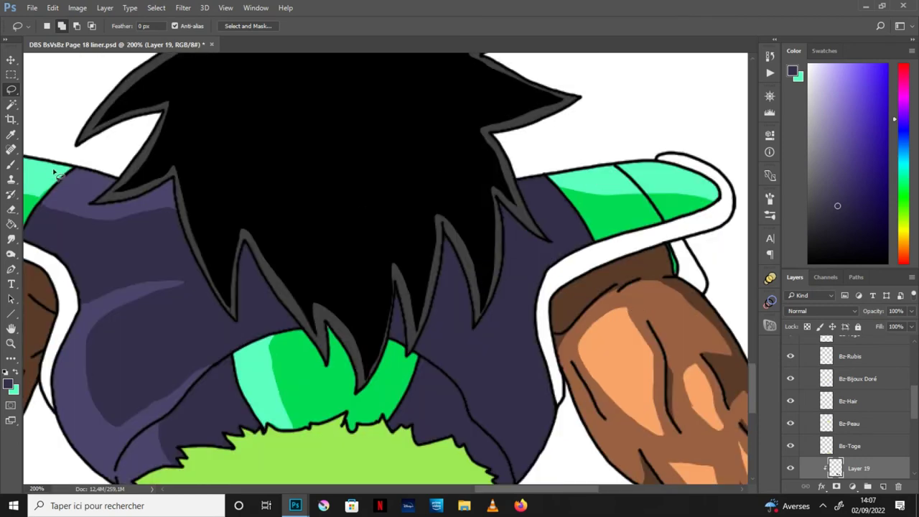
key(b)
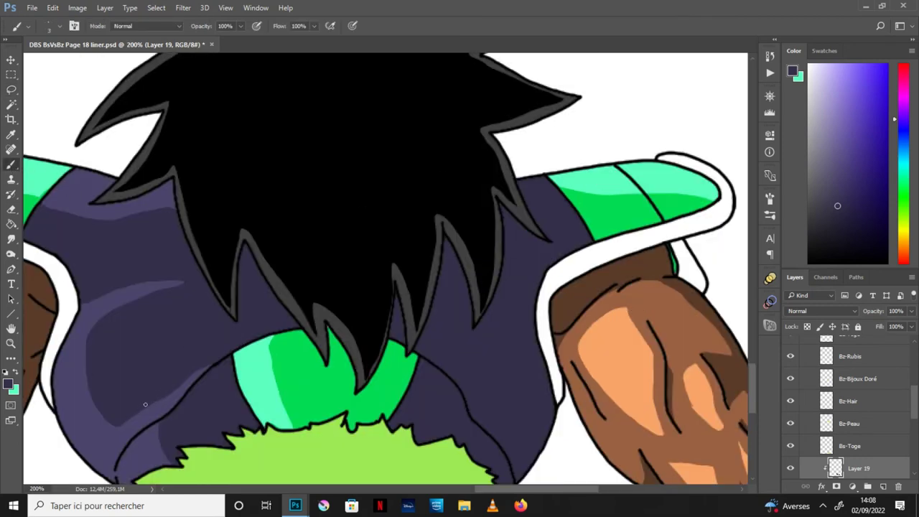
click(10, 328)
drag(203, 319, 339, 354)
click(10, 164)
drag(179, 235, 245, 256)
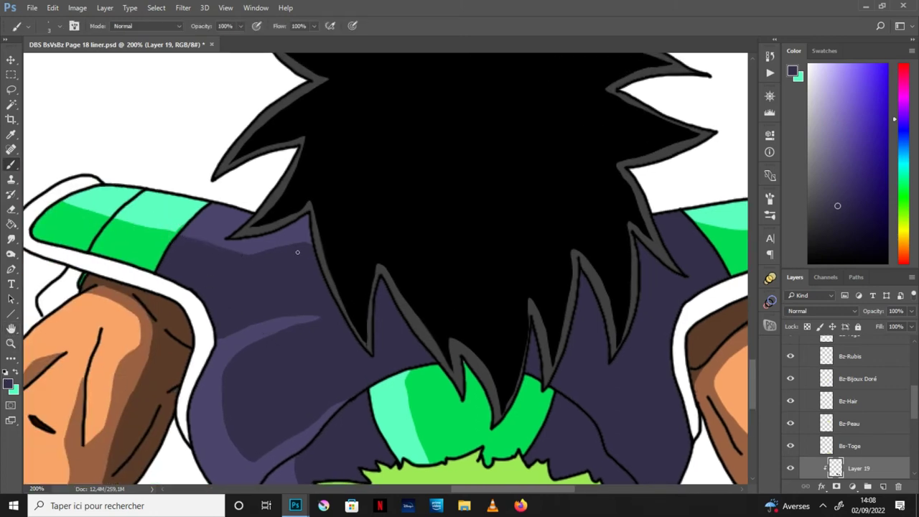
Step: Sample the darkest purple and darkest green armor colors from Broly S's Armure row in the color chart, then minimize the chart
key(ctrl+minus)
key(space)
drag(546, 370, 443, 376)
mouse_move(293, 500)
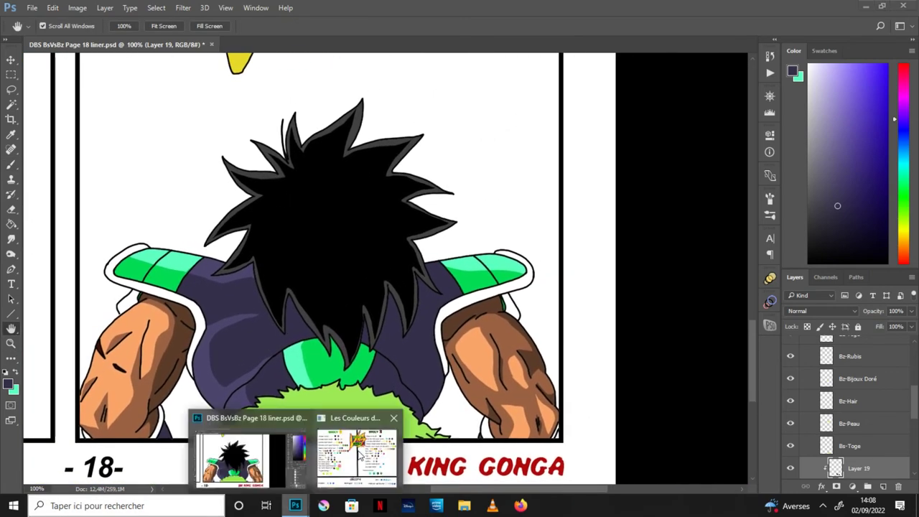
click(358, 438)
key(i)
key(x)
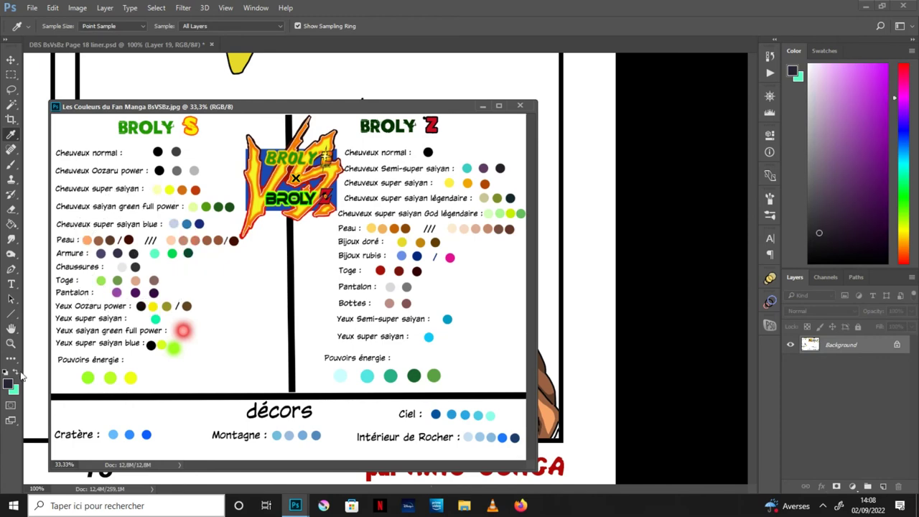
click(188, 252)
click(484, 106)
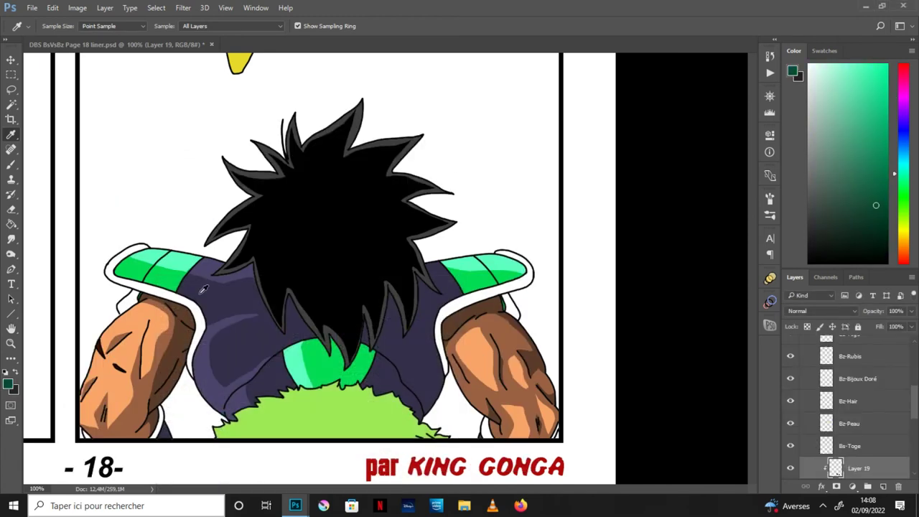
Step: Color the small green armor strips under both shoulder guards with dark green
key(h)
ctrl+click(164, 287)
drag(288, 310, 429, 307)
key(ctrl+plus)
click(12, 225)
click(11, 329)
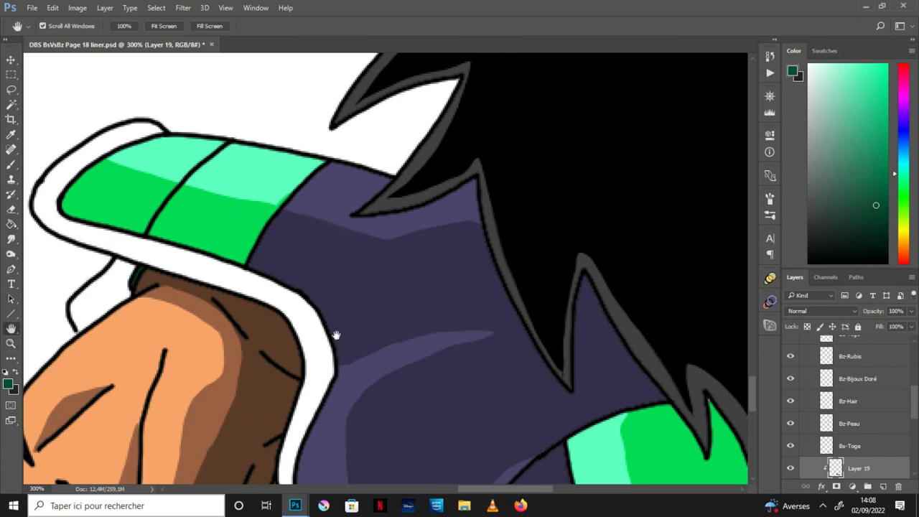
drag(441, 346, 234, 337)
click(12, 166)
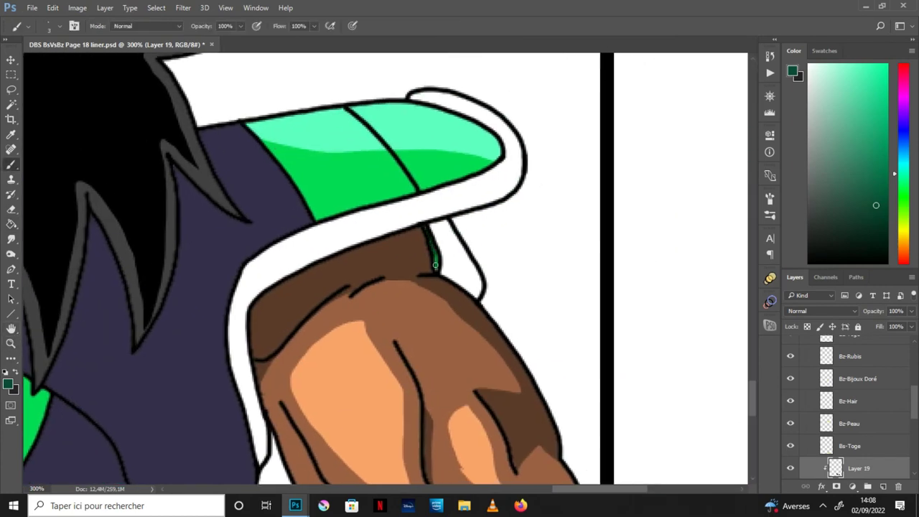
key(h)
mouse_move(196, 375)
mouse_down()
mouse_move(309, 265)
mouse_move(439, 273)
mouse_up()
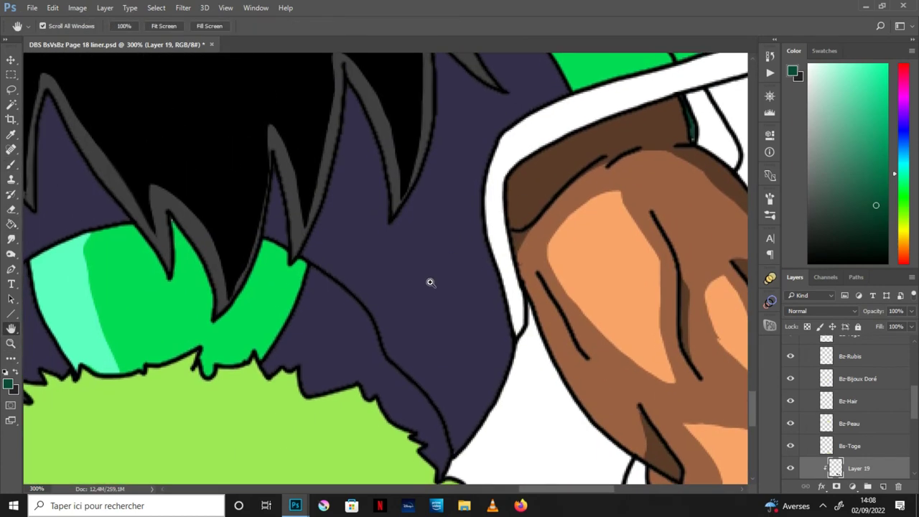
scroll(416, 283, down, 4)
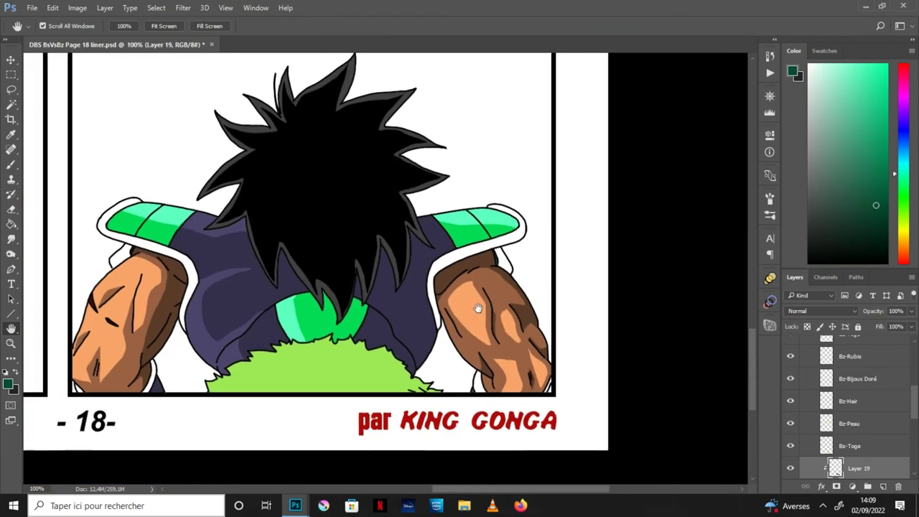
Step: Lasso a deep shadow beneath the hair and down the right side of the back armor, fill it with the darkest purple and deselect
click(15, 373)
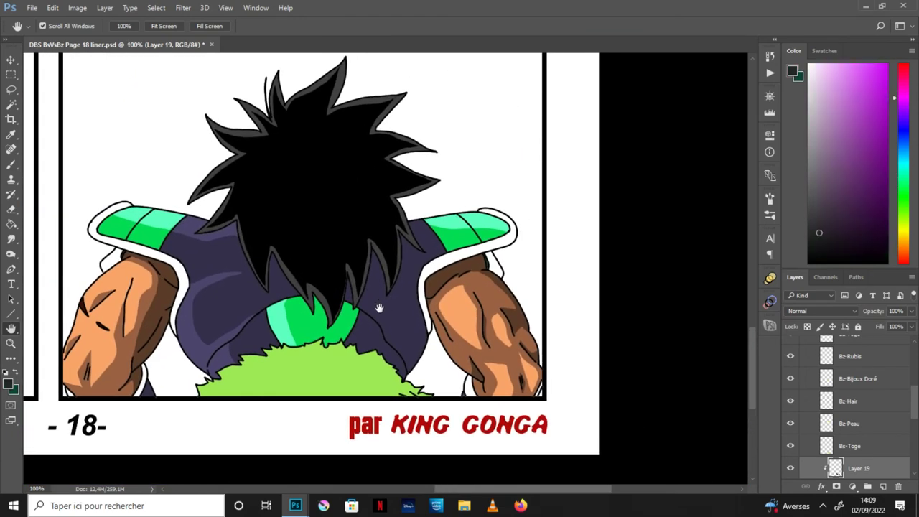
click(10, 89)
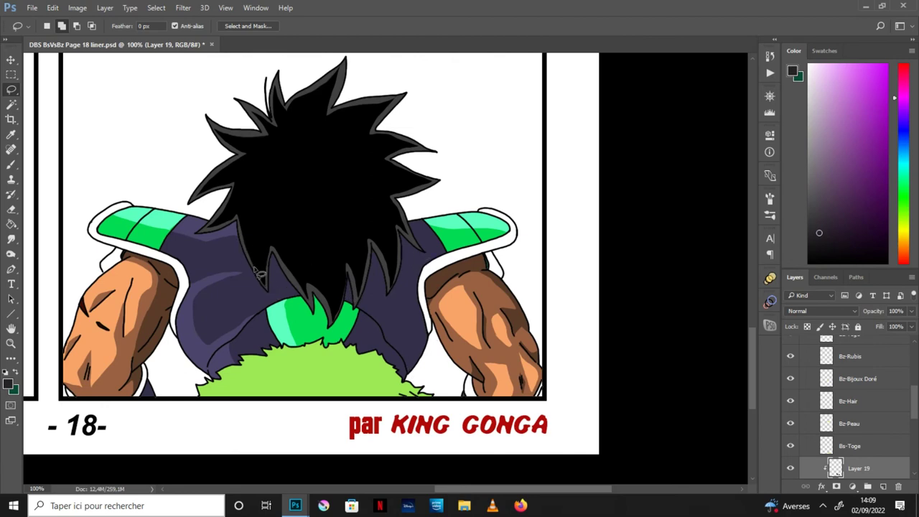
drag(303, 303, 350, 302)
drag(414, 349, 415, 306)
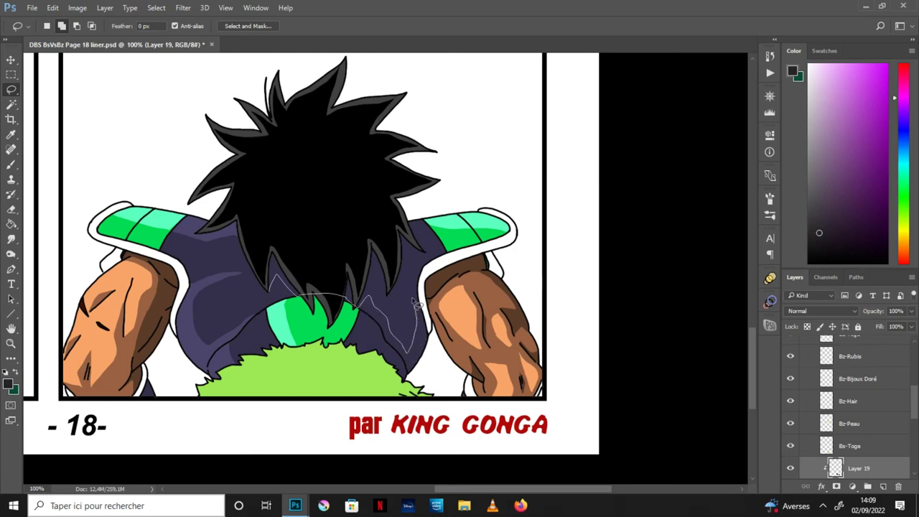
mouse_move(440, 241)
mouse_down()
mouse_move(418, 213)
mouse_move(342, 198)
mouse_move(263, 267)
mouse_move(268, 291)
mouse_up()
key(g)
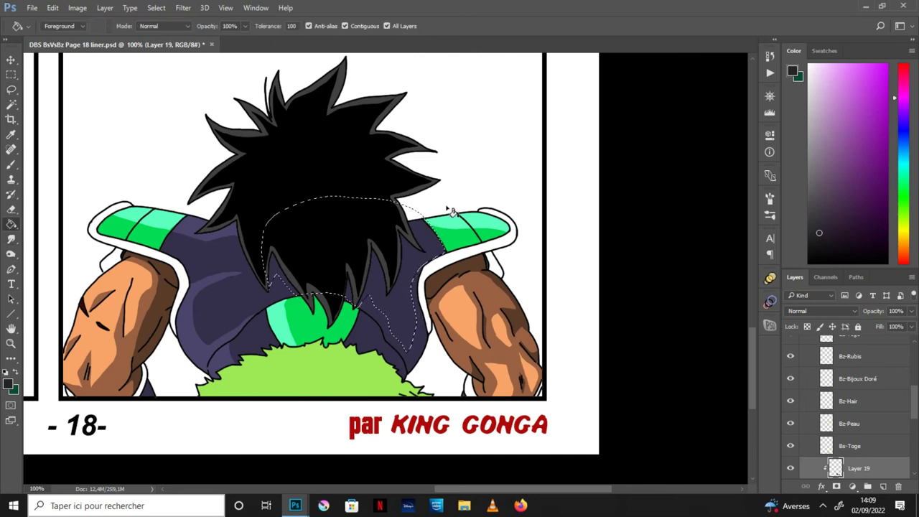
click(277, 273)
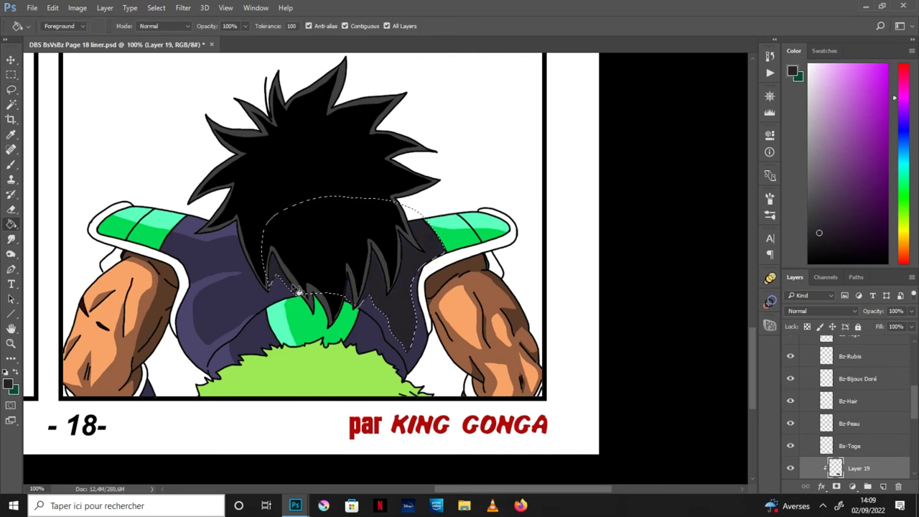
key(ctrl+d)
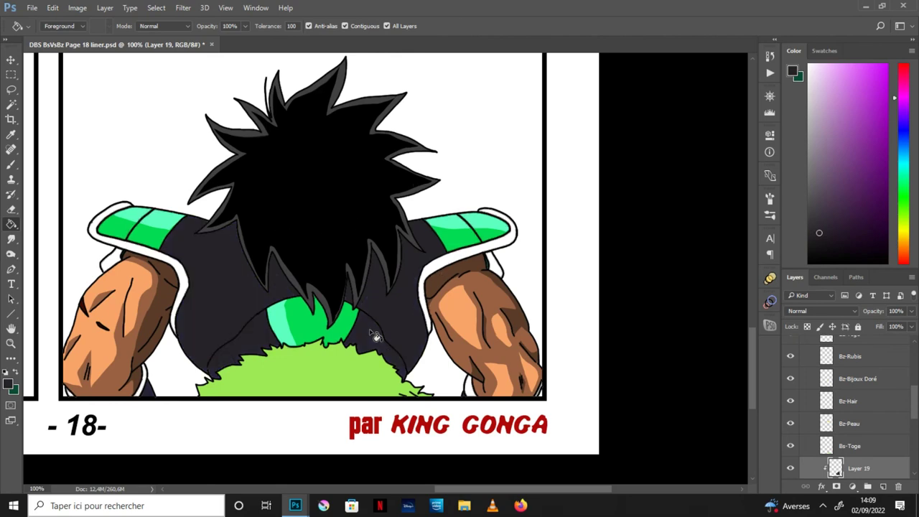
Step: Fill the armor section below the right seam, beside the green back plate, with the darkest purple
key(ctrl+plus)
key(b)
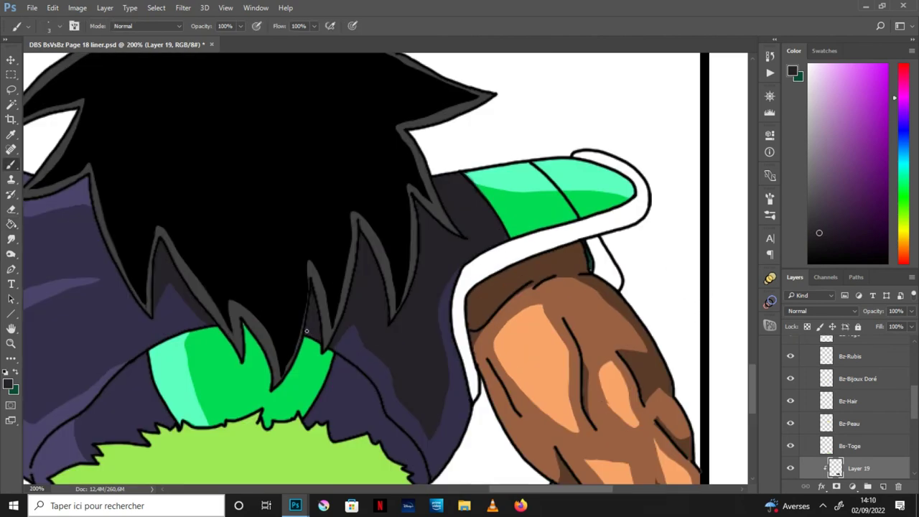
scroll(388, 269, down, 2)
key(w)
click(359, 349)
click(11, 224)
click(375, 353)
key(ctrl+minus)
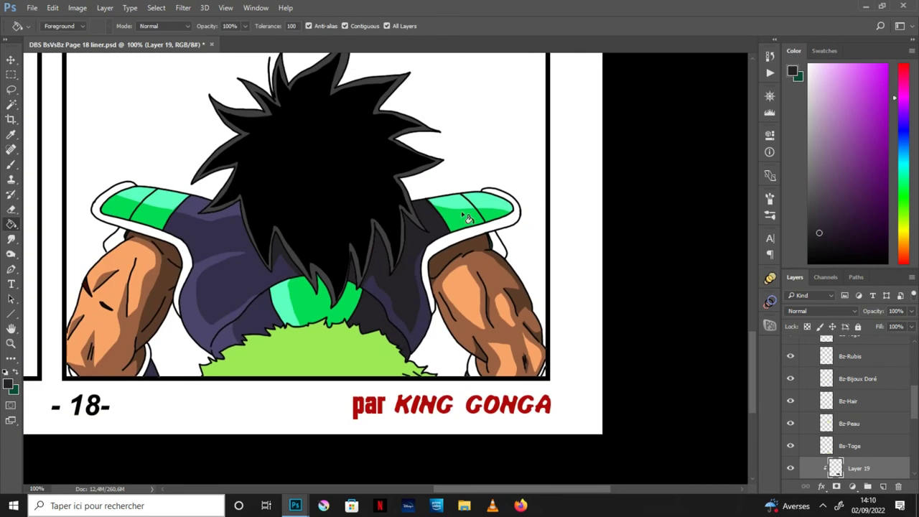
Step: Lasso a deep shadow on the armor section between the left seam and the green back plate and fill it with the darkest purple
key(l)
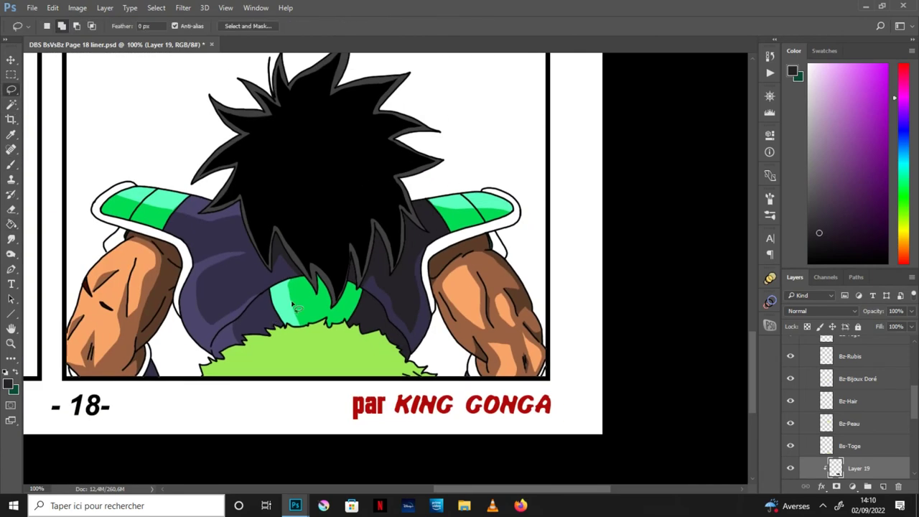
key(ctrl+plus)
mouse_move(93, 374)
mouse_down()
mouse_move(158, 339)
mouse_move(155, 314)
mouse_move(86, 375)
mouse_up()
click(12, 224)
click(156, 324)
key(ctrl+minus)
key(ctrl+minus)
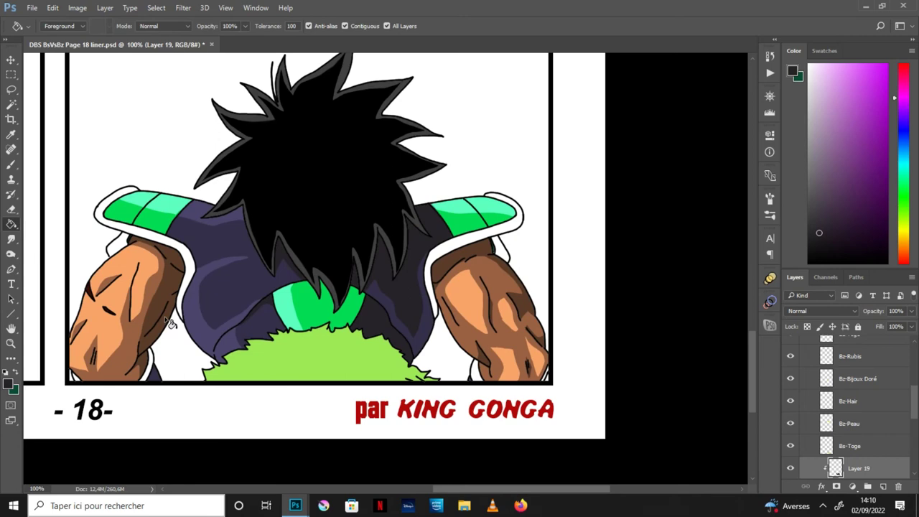
Step: Add a new layer above the Bs-Toge layer and clip it to Bs-Toge
key(ctrl+minus)
click(12, 329)
drag(477, 293, 438, 326)
click(888, 446)
click(884, 487)
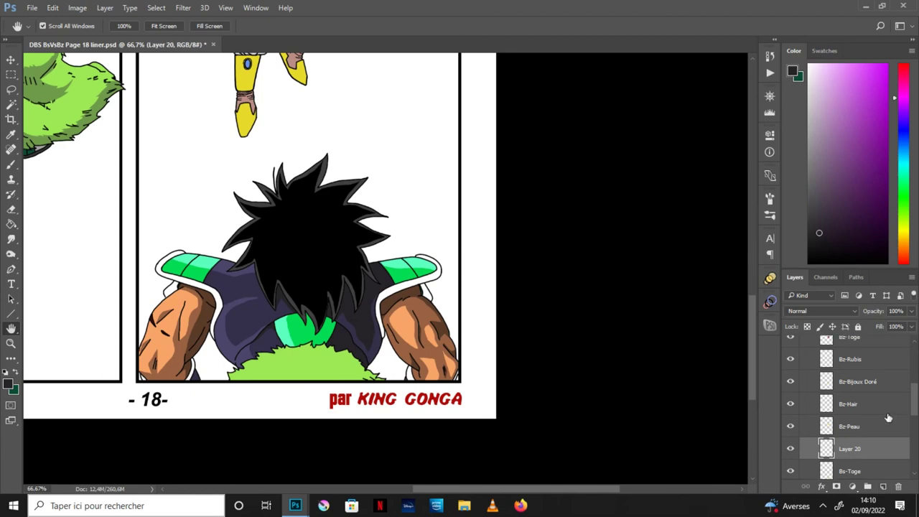
scroll(406, 338, up, 3)
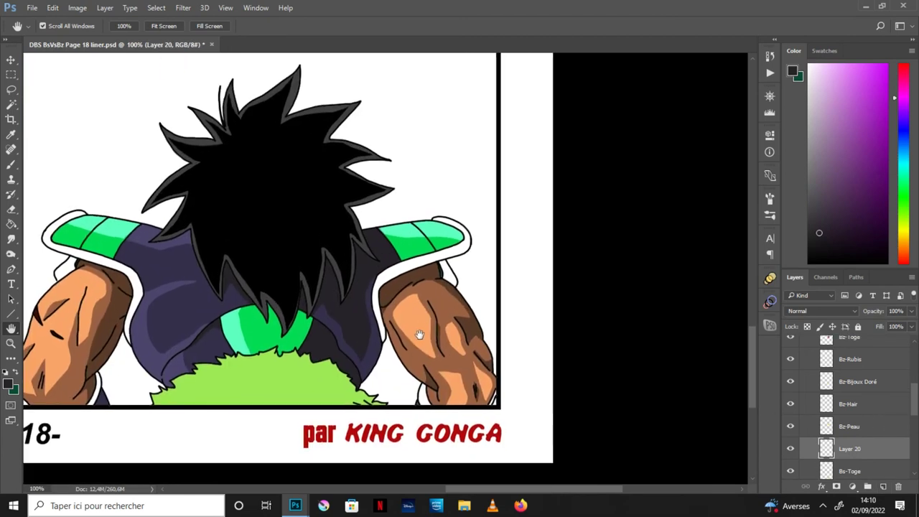
scroll(894, 415, down, 2)
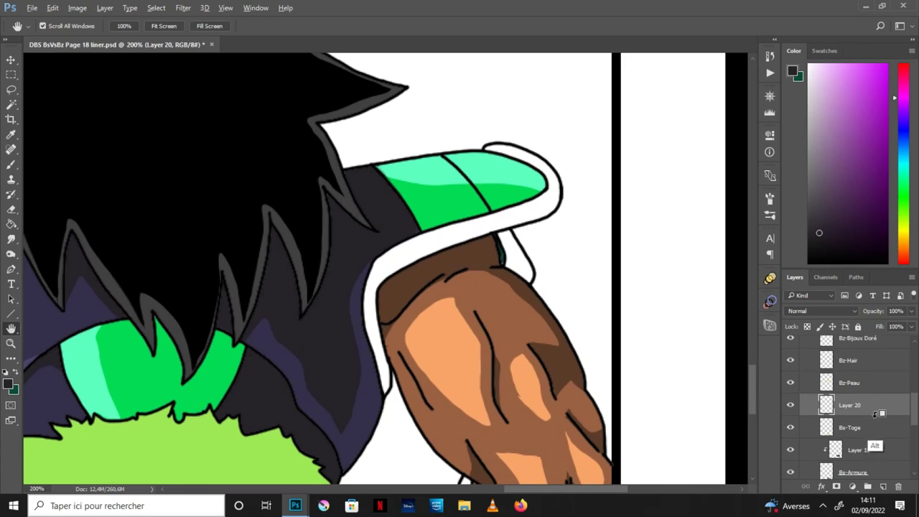
key(ctrl+alt+g)
scroll(909, 415, down, 1)
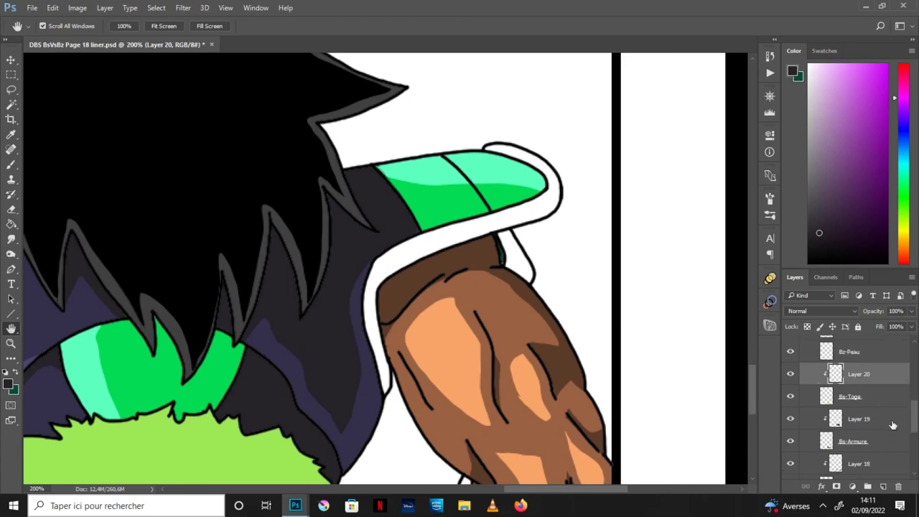
Step: On the armor shading layer, touch up the deep shadow's edge below the hair on the right half of the back armor with the Brush
click(891, 424)
click(11, 165)
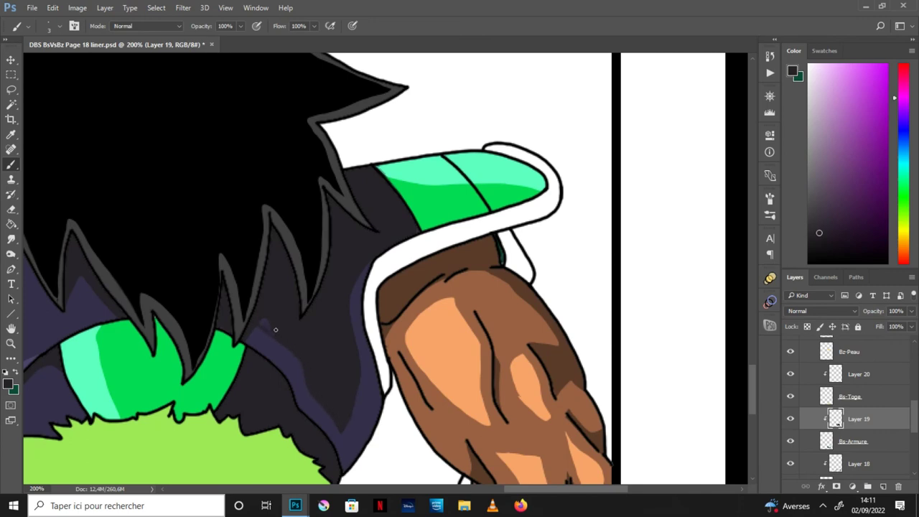
key(ctrl+minus)
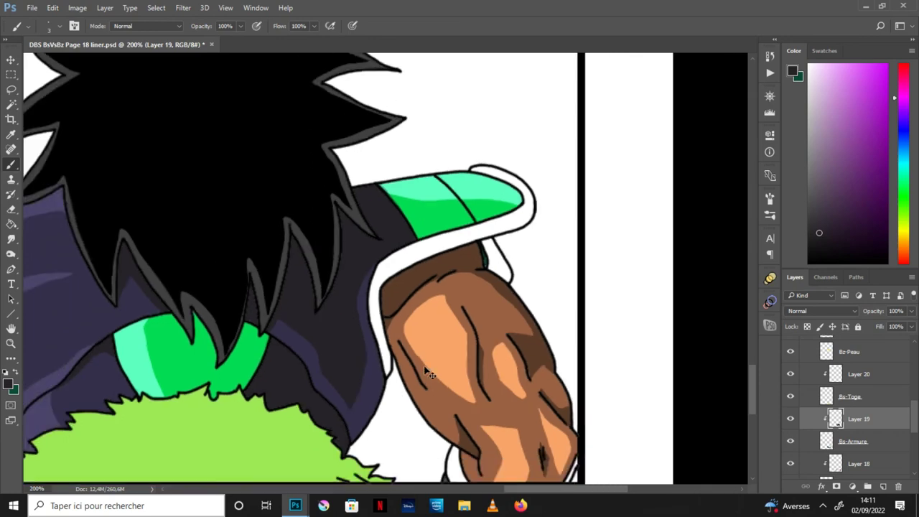
key(ctrl+plus)
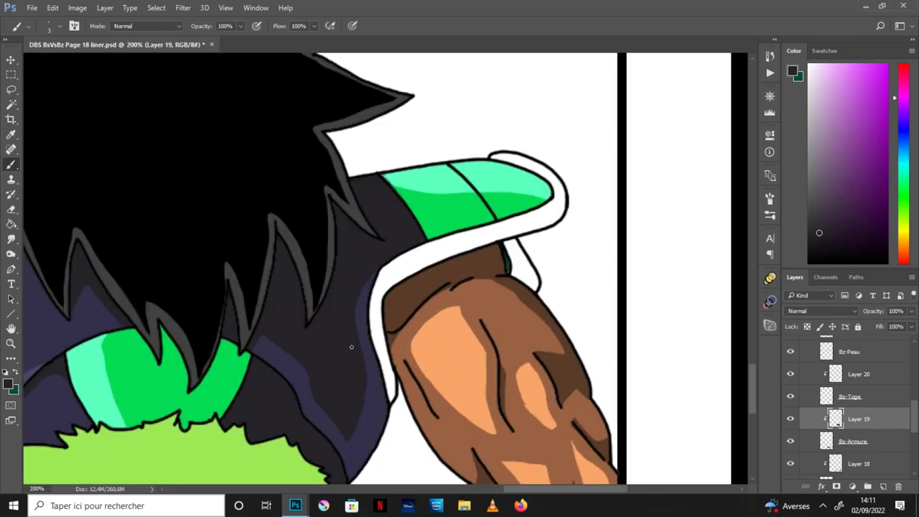
key(ctrl+minus)
click(11, 328)
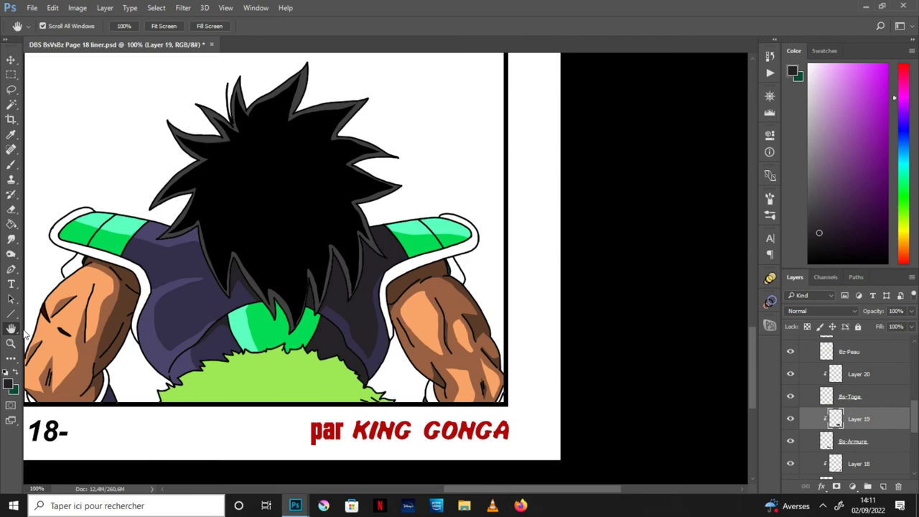
Step: Sample the mid purple and widen the shadow on the left half of the back armor with a size 5 brush
drag(303, 327, 510, 392)
drag(408, 410, 533, 302)
key(ctrl+plus)
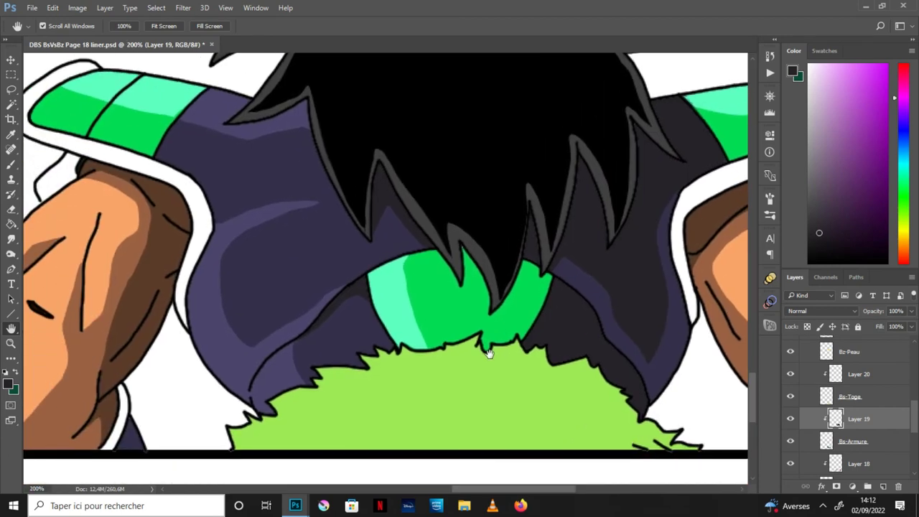
click(14, 134)
click(311, 222)
key(b)
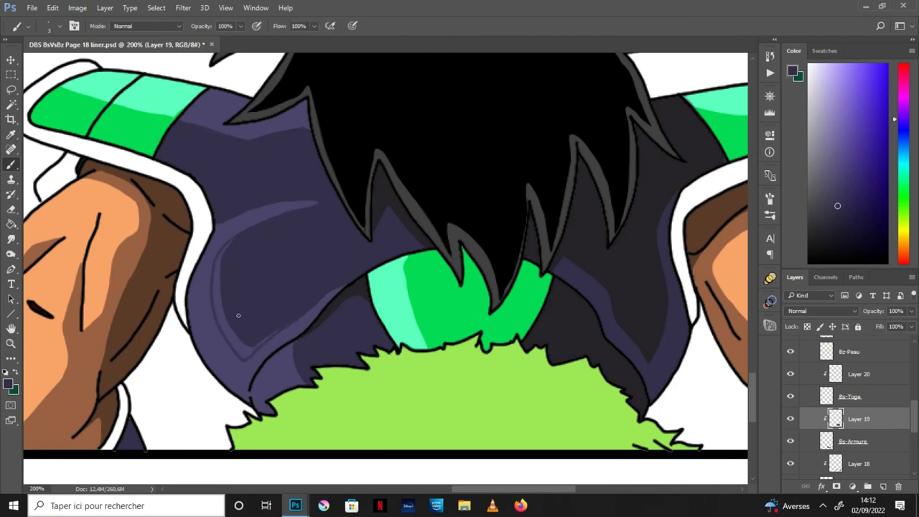
mouse_move(239, 344)
mouse_down()
mouse_move(222, 305)
mouse_move(236, 242)
mouse_move(216, 284)
mouse_move(225, 332)
mouse_up()
click(59, 26)
click(63, 136)
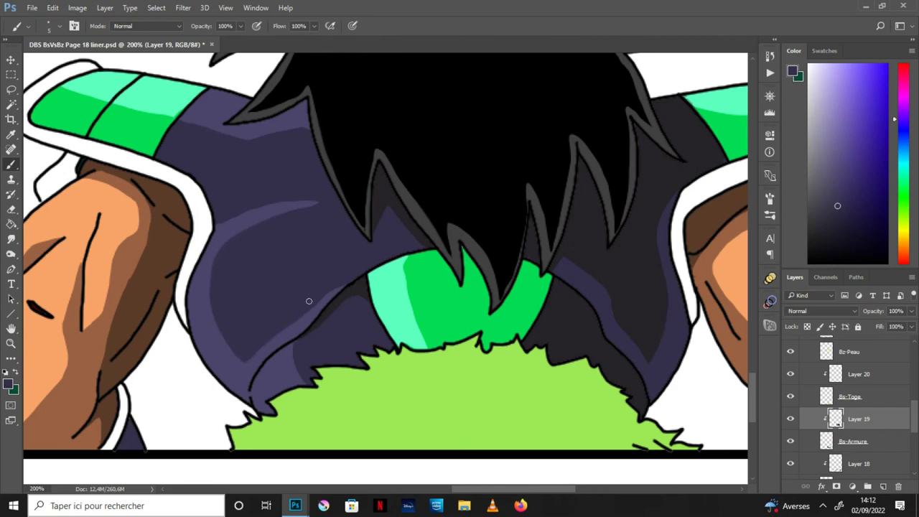
Step: Select the shading layer clipped to Bs-Toge and sample Broly S's second Toge green from the color reference sheet
key(ctrl+minus)
click(11, 328)
drag(502, 311, 431, 370)
click(889, 377)
mouse_move(295, 507)
click(369, 453)
key(i)
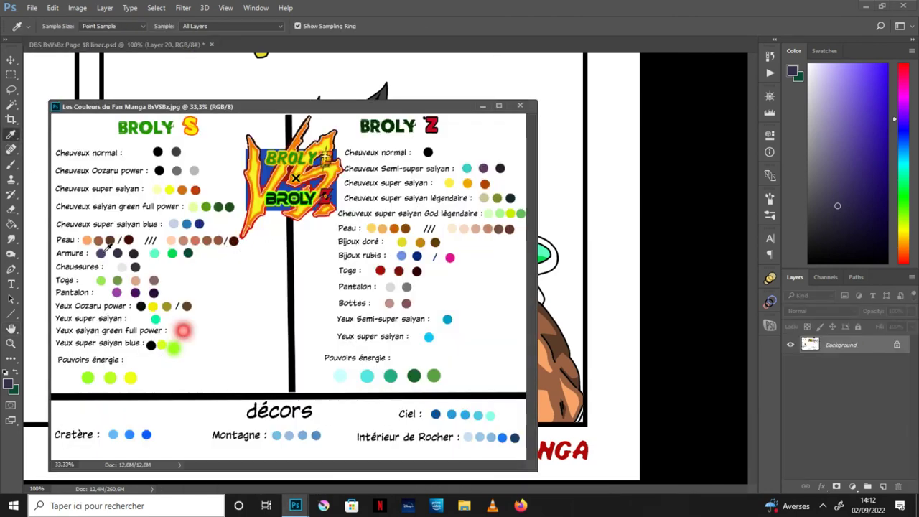
click(118, 281)
click(483, 105)
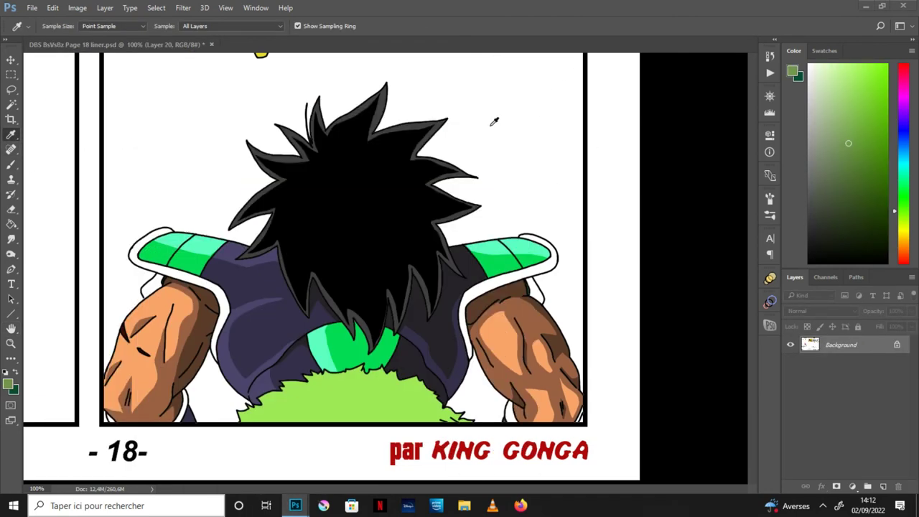
Step: Lasso a jagged shadow over the right part of the green fur, fill it with the sampled green and deselect
key(h)
scroll(905, 407, down, 2)
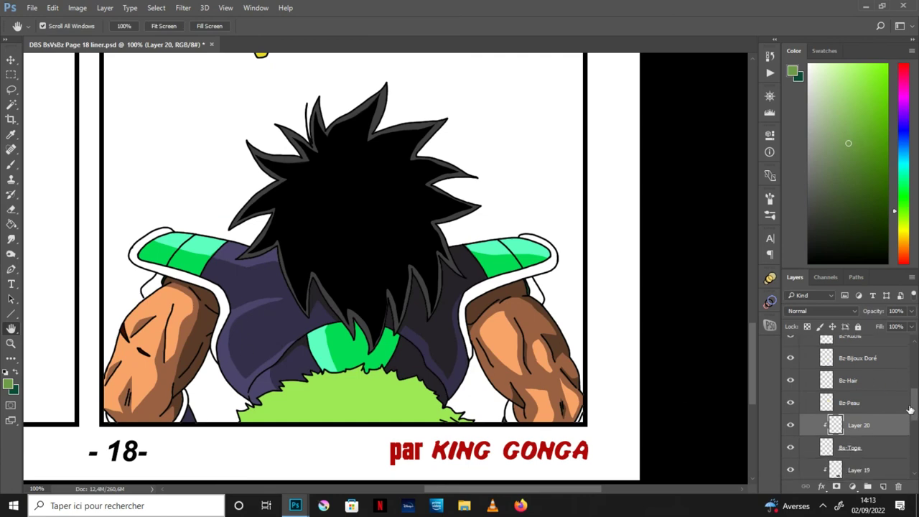
scroll(409, 341, up, 1)
drag(507, 352, 550, 246)
key(l)
mouse_move(313, 304)
mouse_down()
mouse_move(329, 328)
mouse_move(275, 334)
mouse_move(289, 340)
mouse_move(278, 349)
mouse_move(305, 394)
mouse_move(339, 408)
mouse_move(516, 436)
mouse_move(611, 418)
mouse_move(428, 271)
mouse_move(341, 277)
mouse_move(316, 305)
mouse_up()
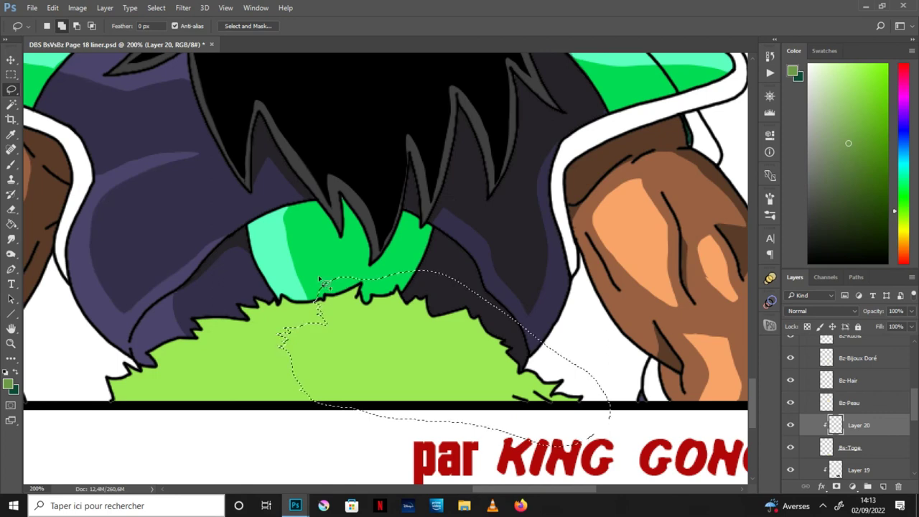
key(g)
click(408, 352)
key(ctrl+d)
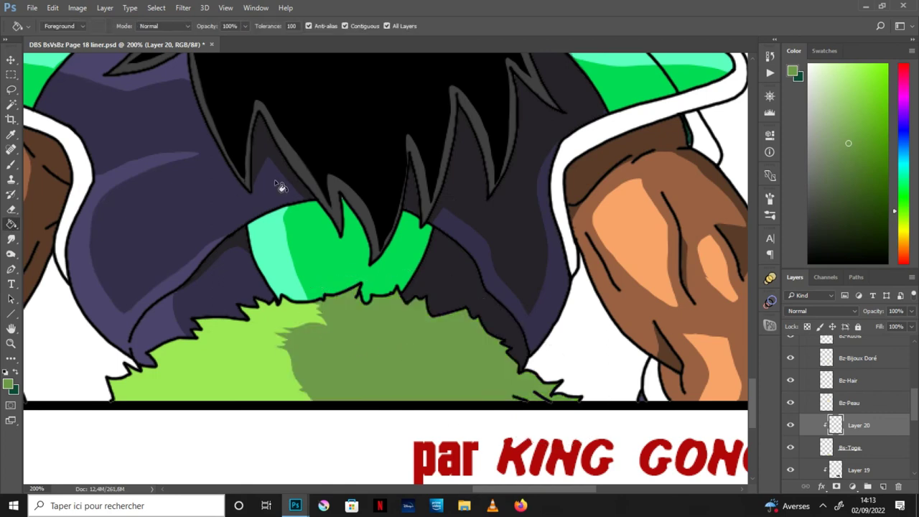
Step: Choose a very dark green, fill a lassoed deep shadow on the fur's right edge with it and deselect
click(848, 218)
drag(847, 219, 850, 208)
key(l)
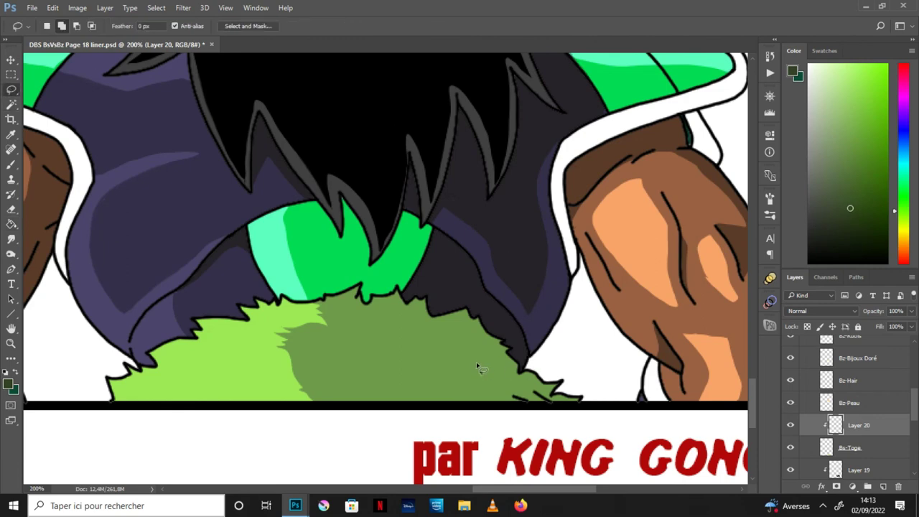
mouse_move(499, 345)
mouse_down()
mouse_move(505, 381)
mouse_move(498, 397)
mouse_move(602, 425)
mouse_move(533, 362)
mouse_up()
key(g)
click(535, 384)
key(ctrl+d)
Step: Save the shaded manga page document
double_click(15, 344)
key(space)
drag(547, 151, 479, 254)
key(ctrl+minus)
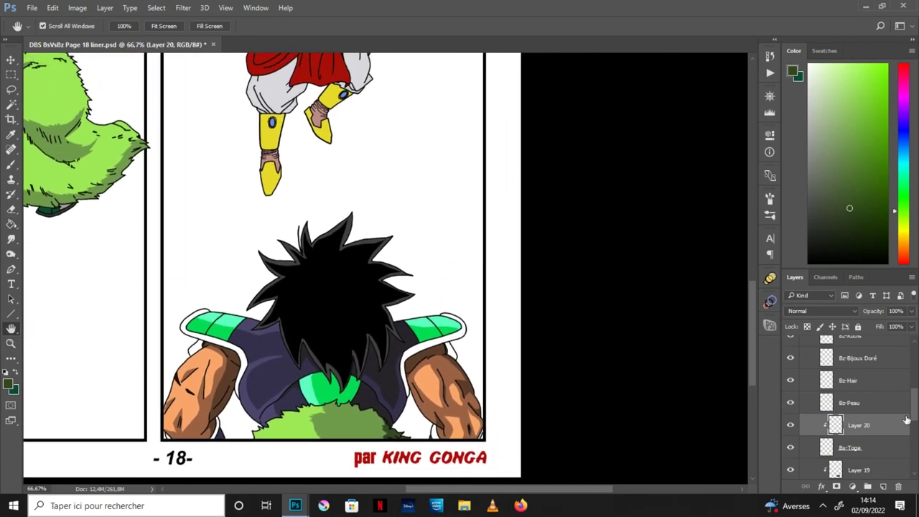
scroll(915, 406, up, 2)
scroll(917, 406, down, 1)
click(32, 8)
click(52, 125)
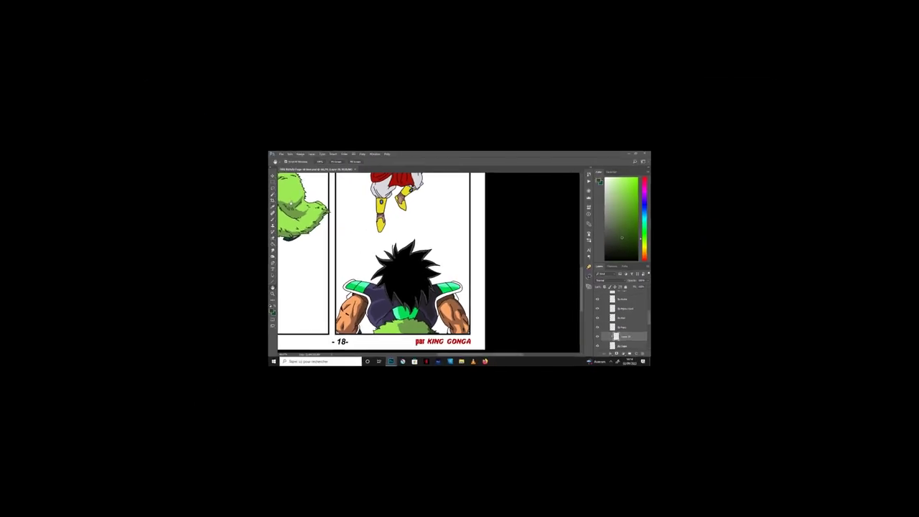